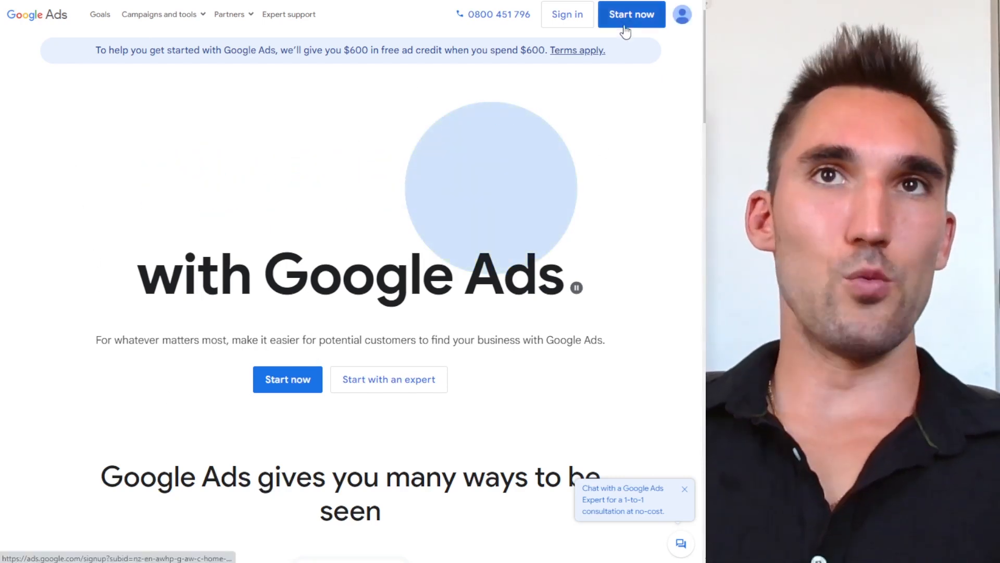
Step: Start signing up for a new Google Ads account and skip the initial campaign creation
click(630, 25)
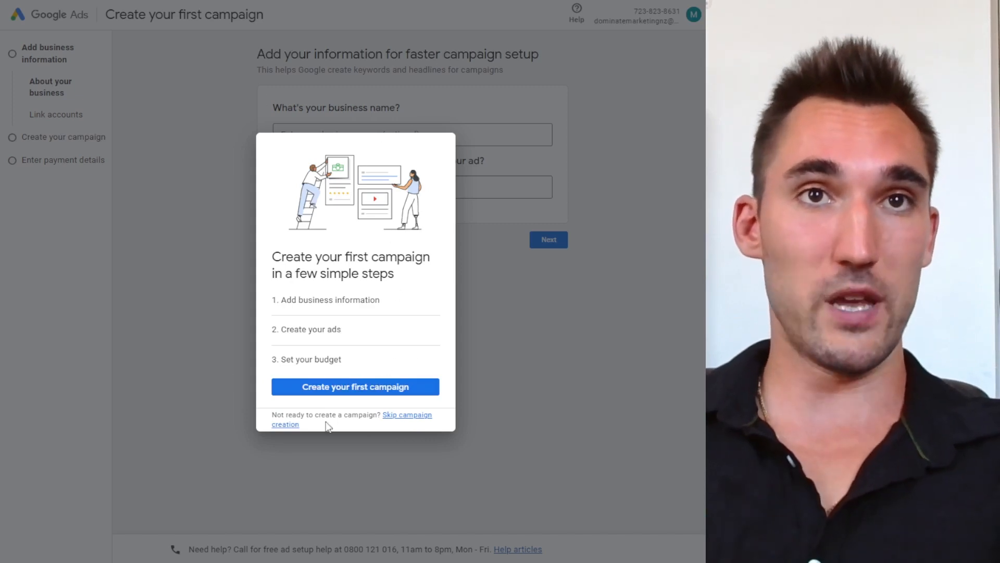
click(406, 424)
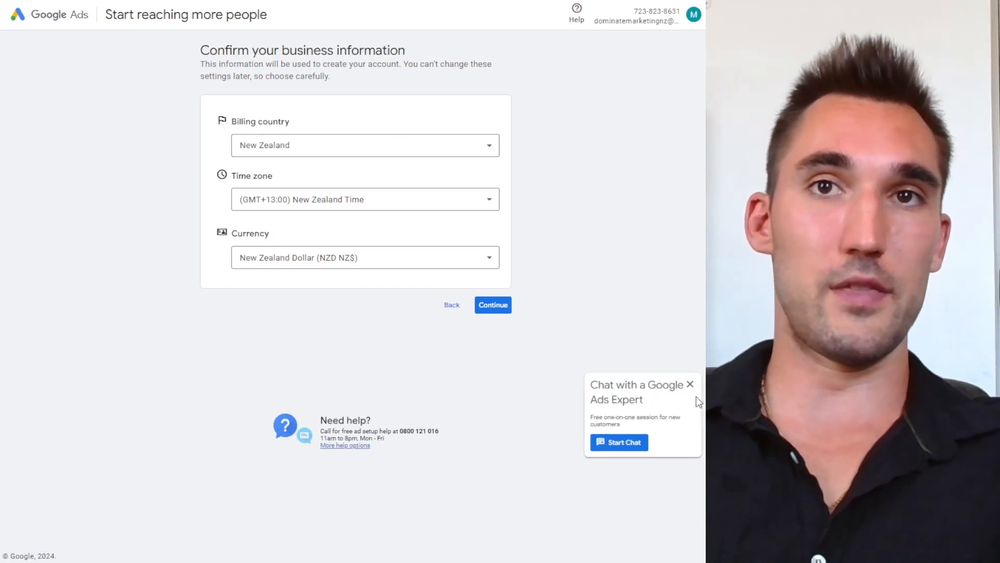
Step: Dismiss the expert chat offer and accept New Zealand, (GMT+13:00) New Zealand Time and New Zealand Dollar as the business information
click(690, 384)
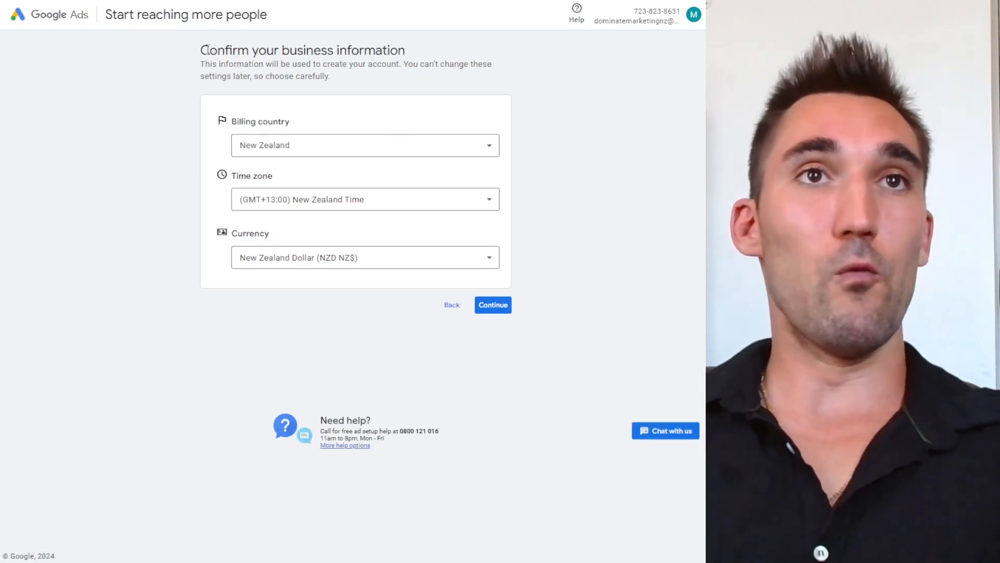
drag(203, 48, 455, 55)
click(454, 55)
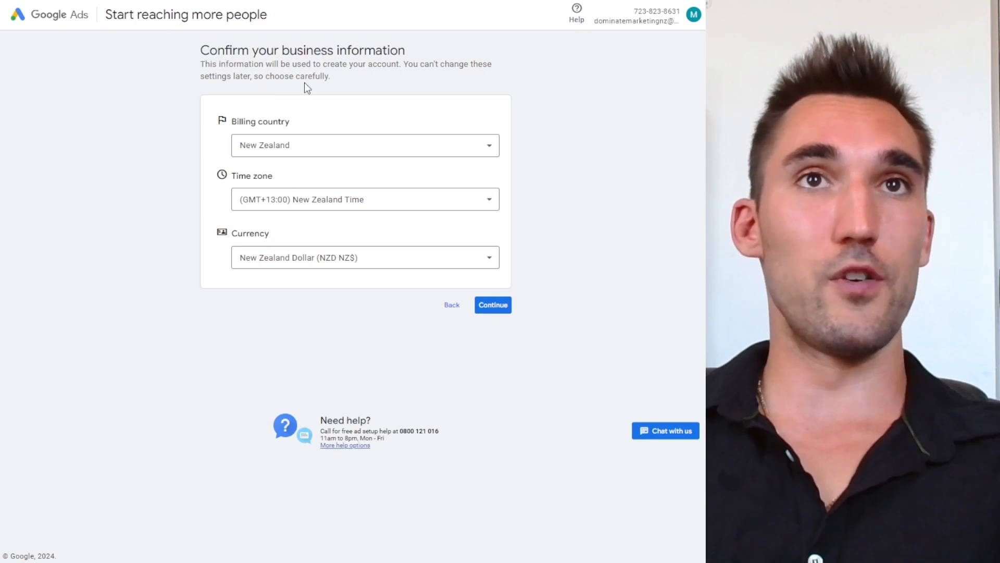
click(493, 311)
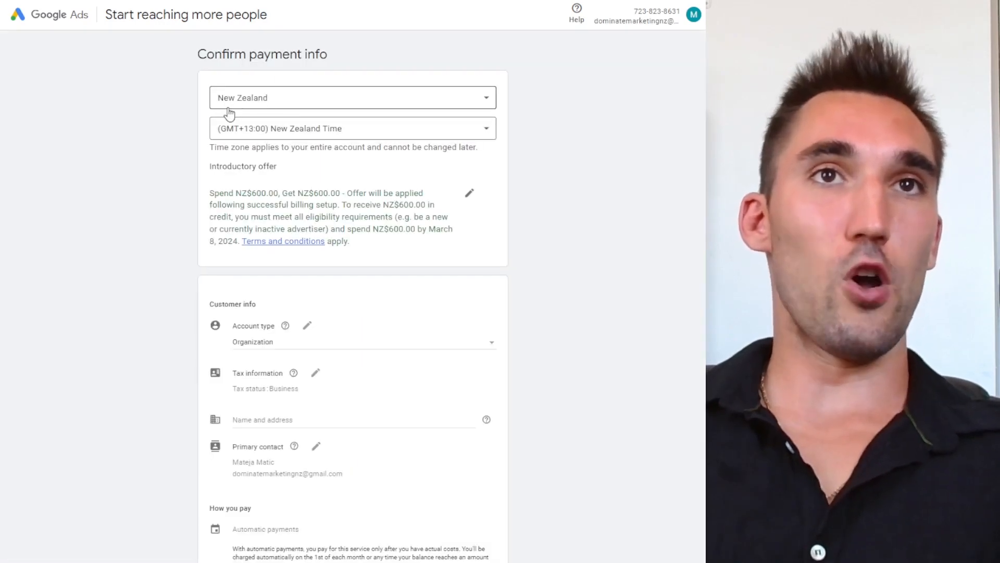
Step: Review the billing country, customer info, tax status and automatic payment settings on the payment info form
click(279, 101)
click(148, 133)
scroll(156, 162, down, 3)
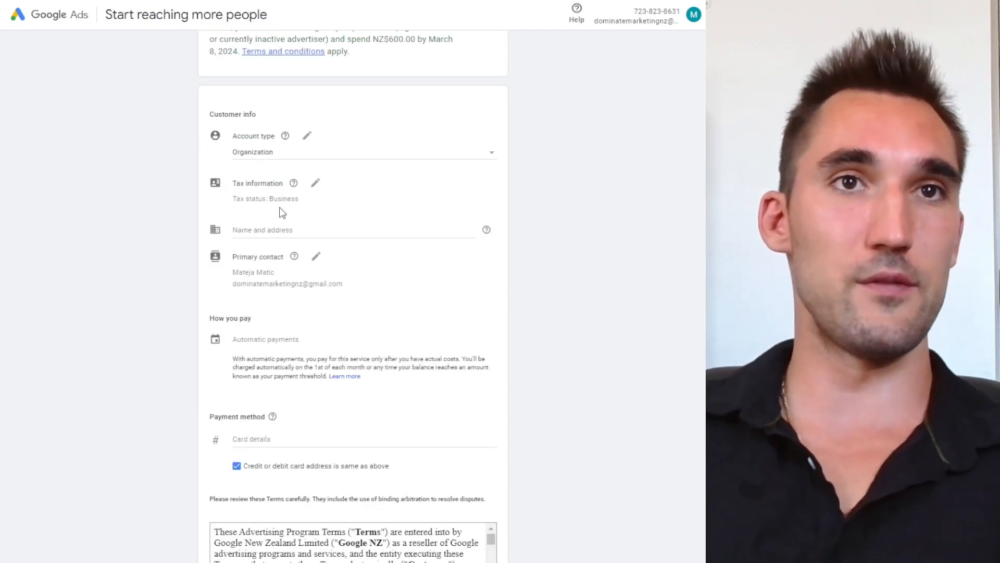
scroll(274, 221, down, 1)
scroll(267, 391, up, 2)
drag(260, 401, 302, 401)
click(312, 395)
scroll(312, 394, down, 1)
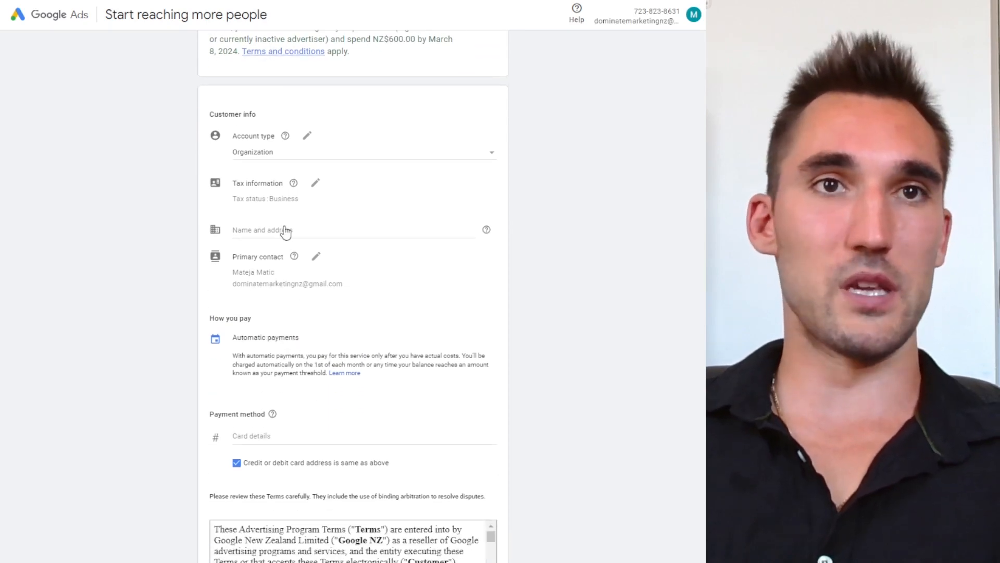
scroll(268, 327, down, 2)
Step: Check the separate card address fields and agree to the Google Ads terms and conditions
click(268, 347)
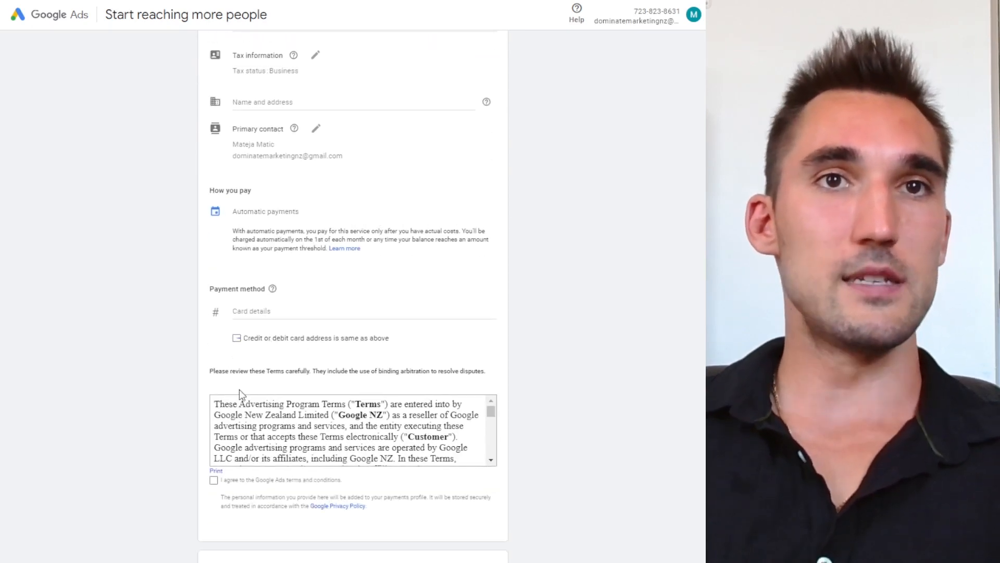
scroll(213, 475, down, 4)
scroll(230, 353, up, 4)
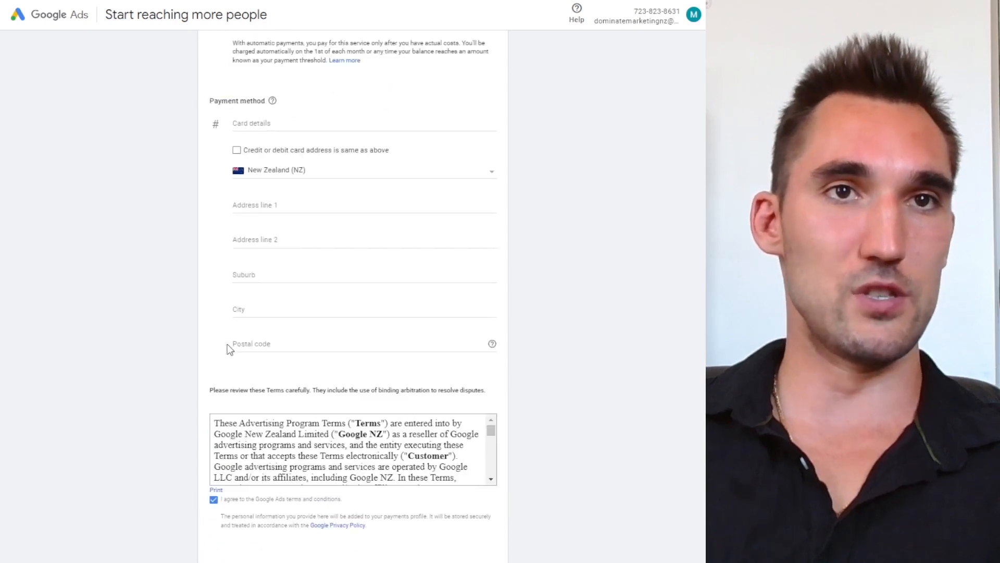
click(243, 344)
scroll(547, 313, down, 5)
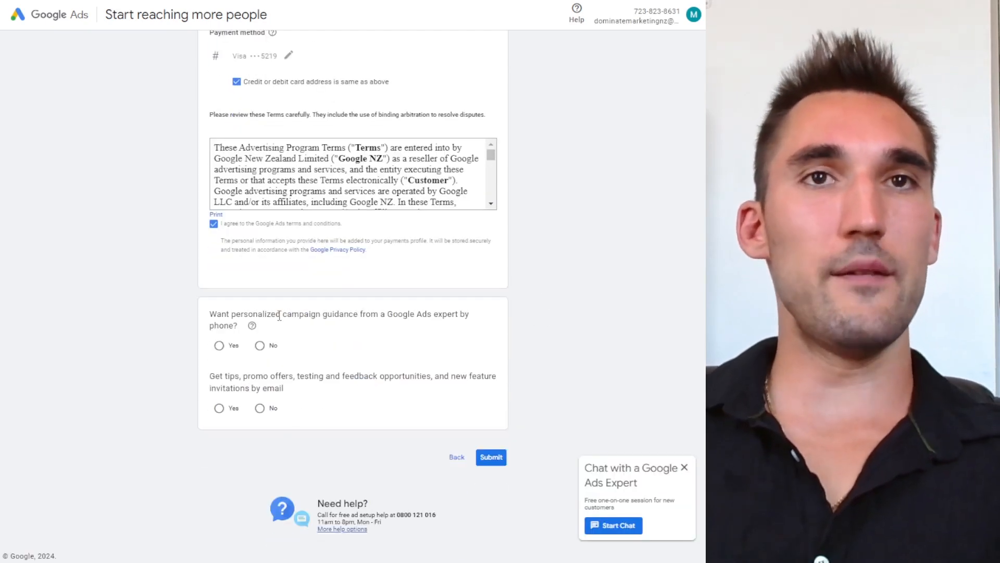
Step: Decline both the phone guidance from an expert and the email tips and offers, and submit the payment info
drag(279, 315, 505, 325)
drag(209, 316, 264, 353)
click(262, 347)
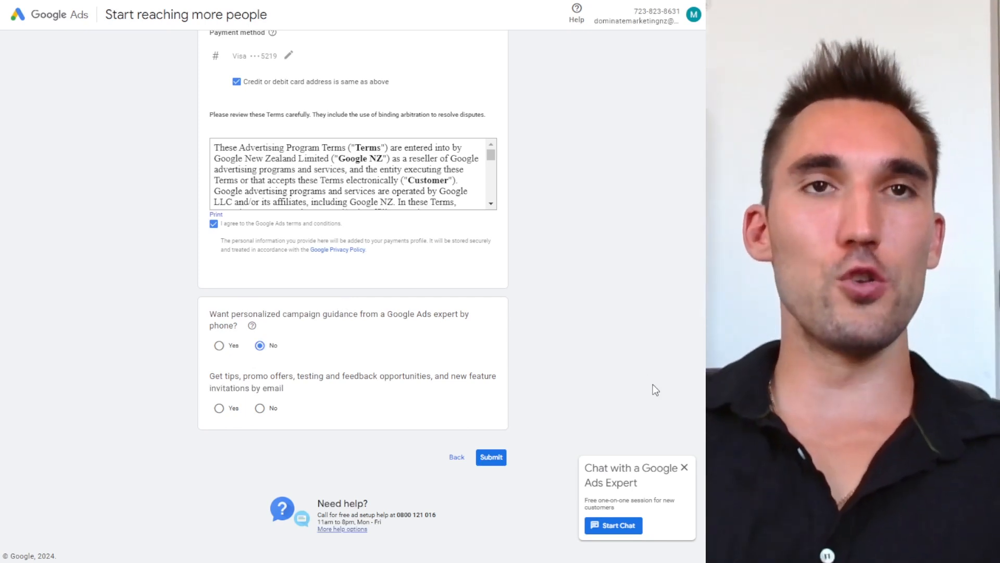
click(684, 467)
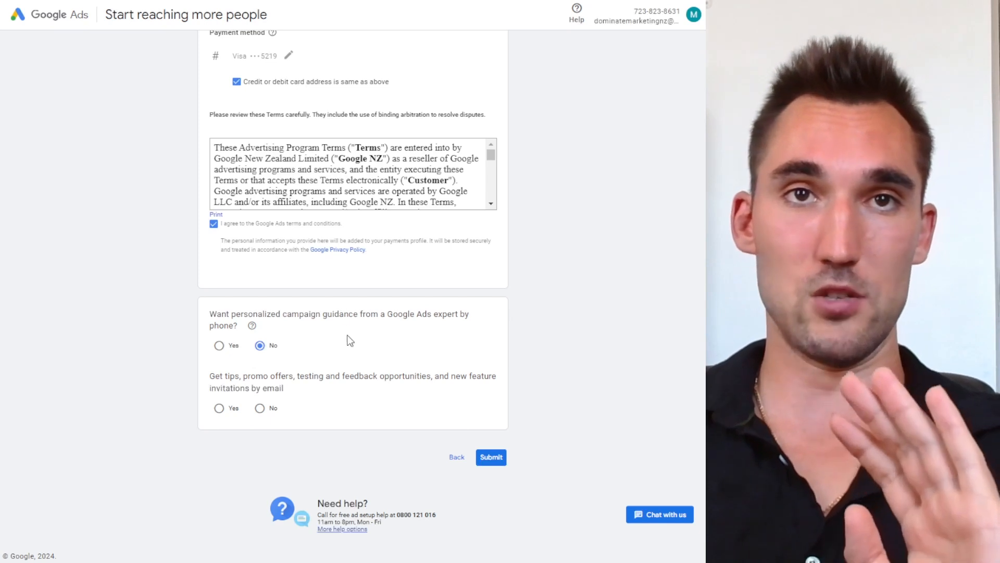
click(259, 408)
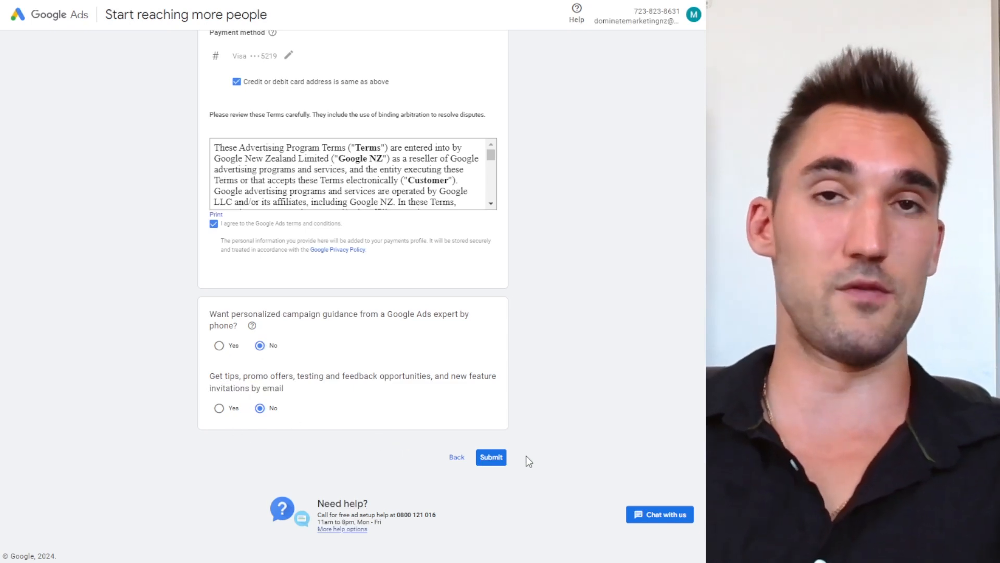
click(491, 458)
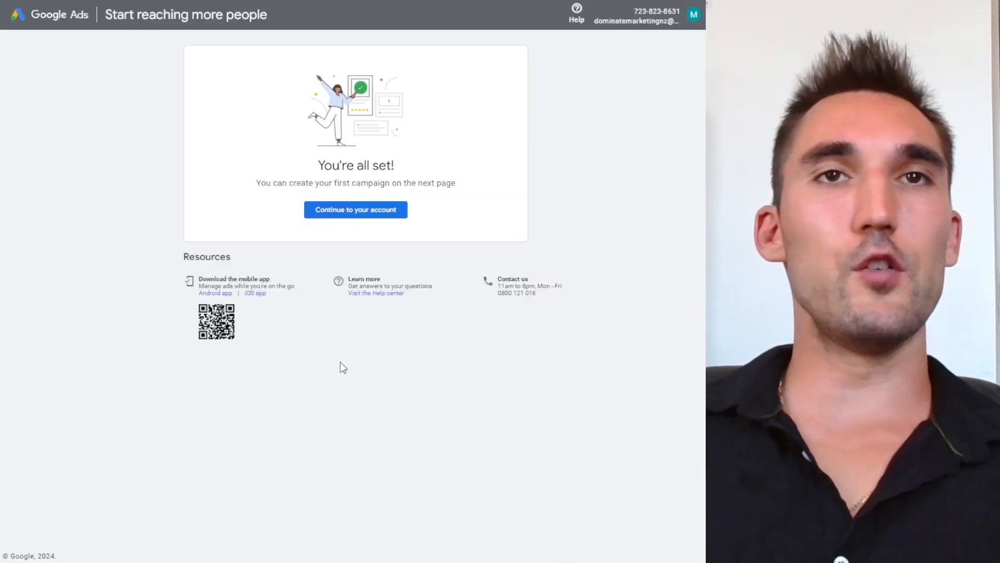
Step: Continue to the new account's overview and start creating a new campaign
click(384, 211)
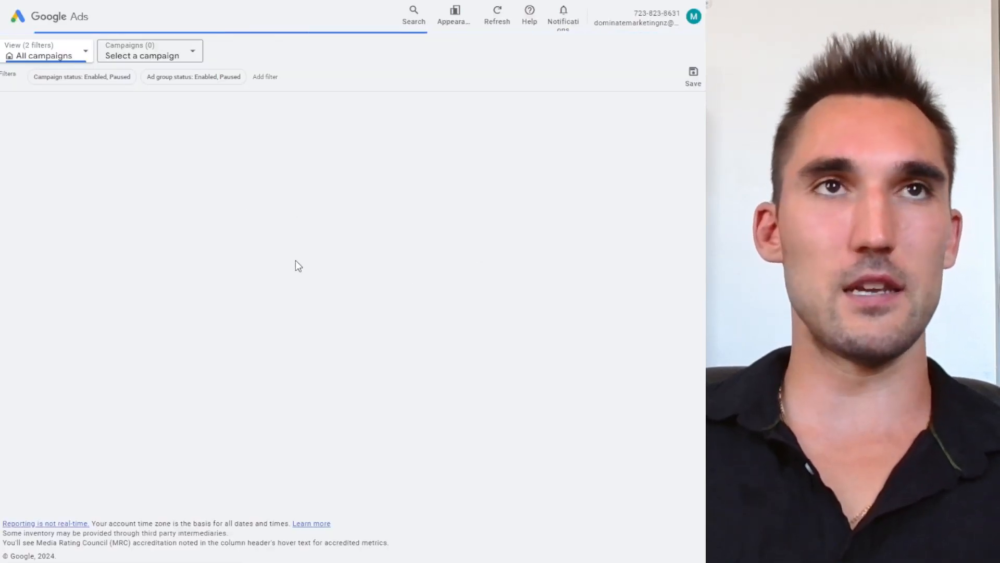
key(ctrl+minus)
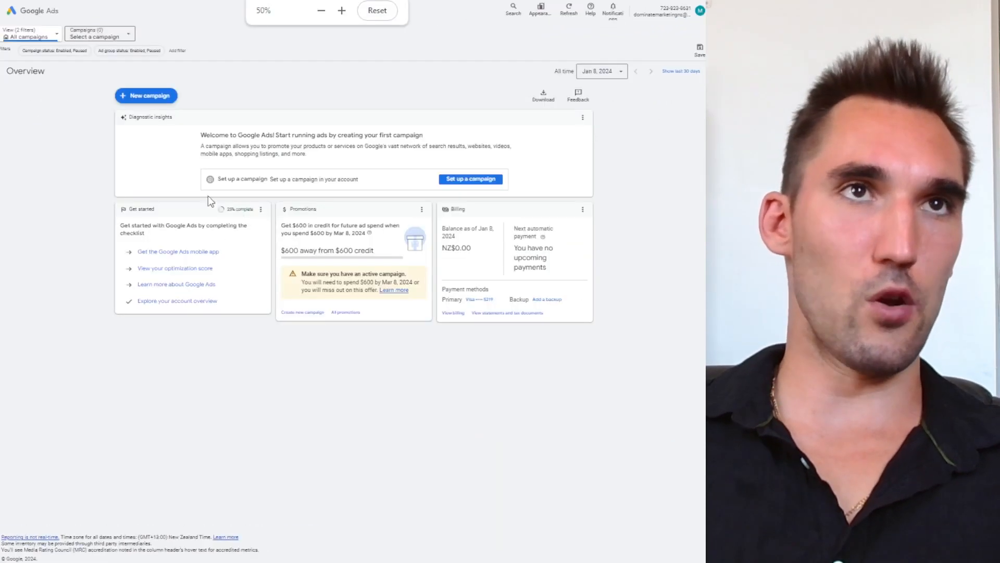
click(543, 17)
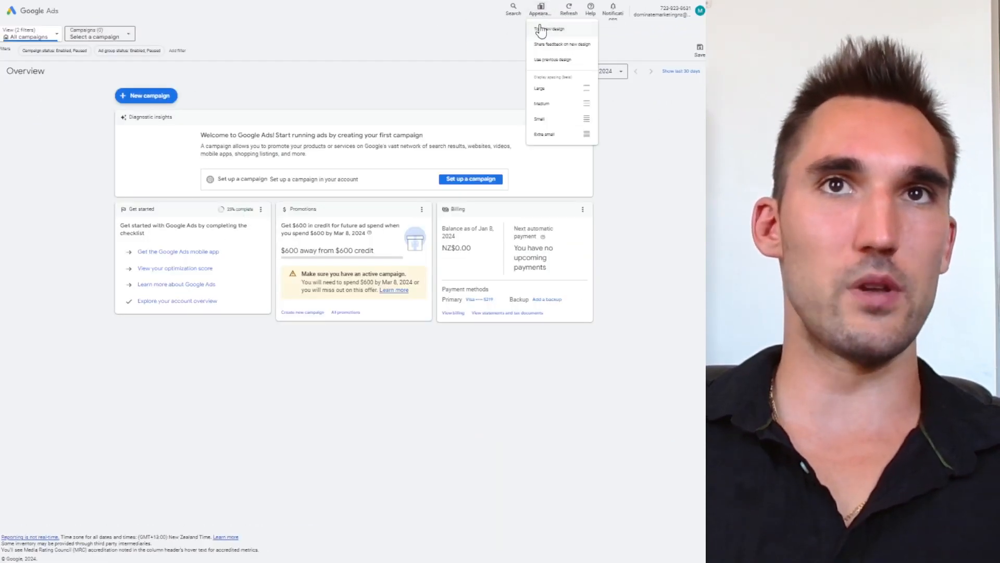
click(125, 103)
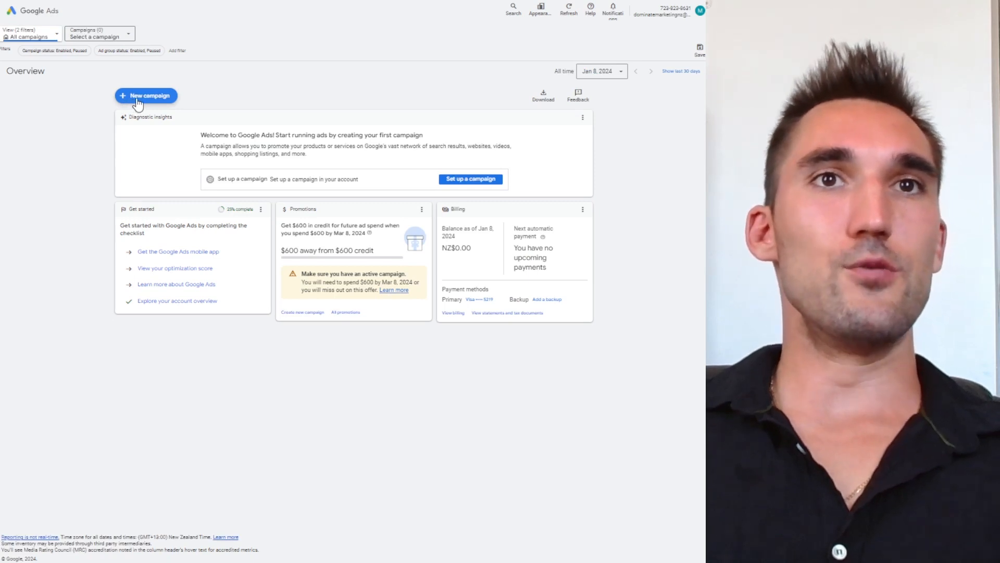
click(138, 100)
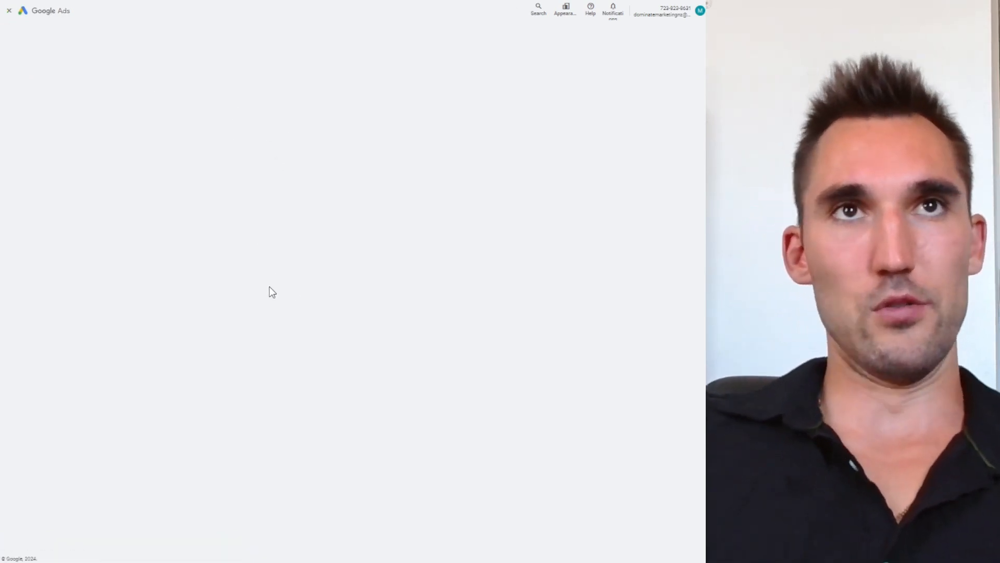
Step: Choose to create the campaign without a goal's guidance and set the campaign type to Search
key(ctrl+plus)
key(ctrl+plus)
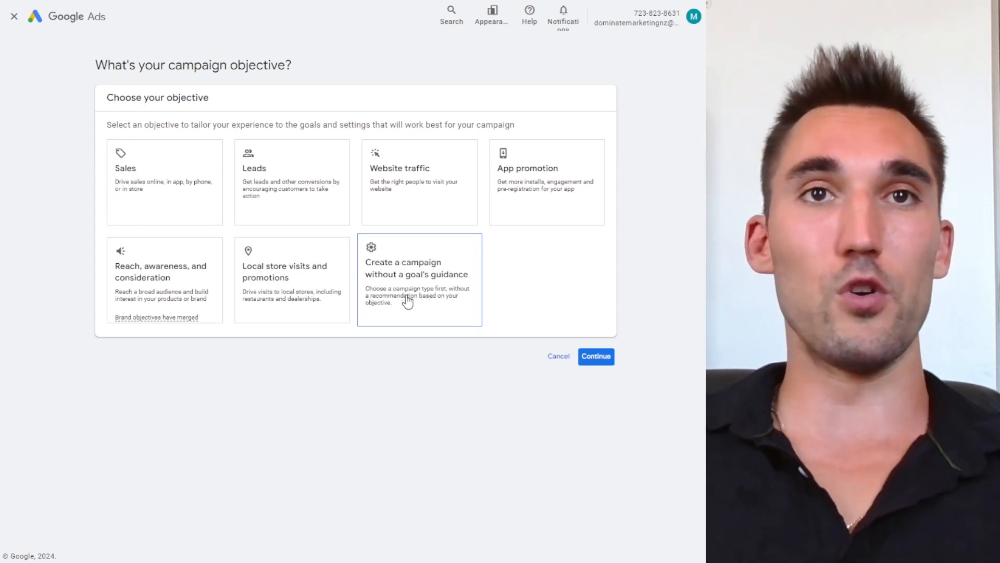
click(408, 301)
scroll(375, 250, down, 4)
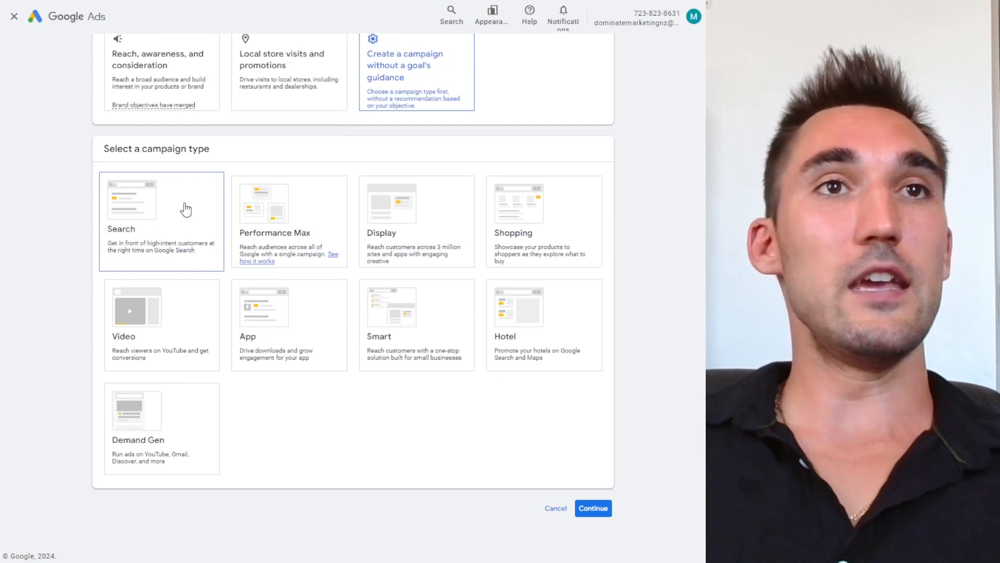
click(172, 222)
scroll(407, 304, up, 7)
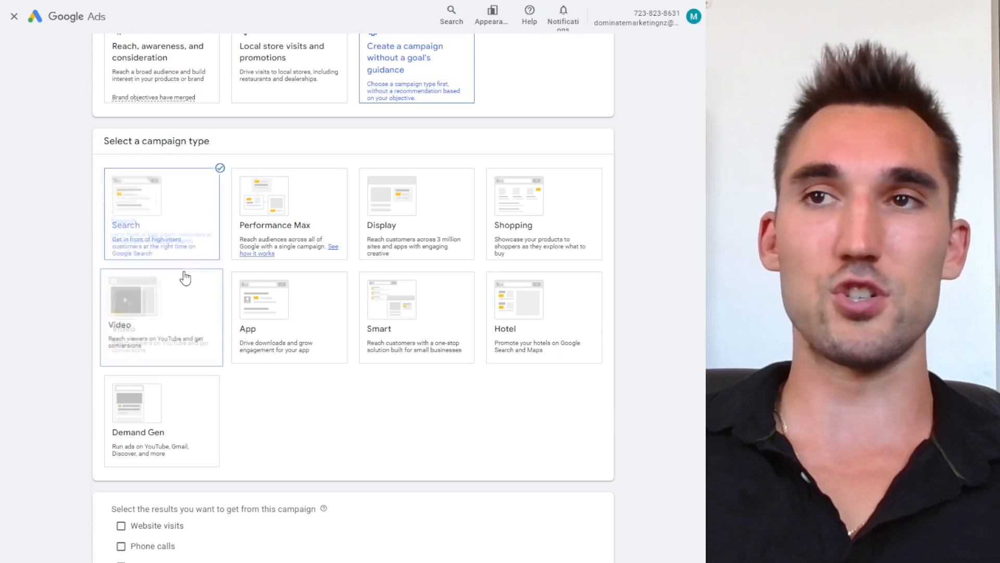
scroll(364, 241, down, 7)
scroll(253, 187, up, 1)
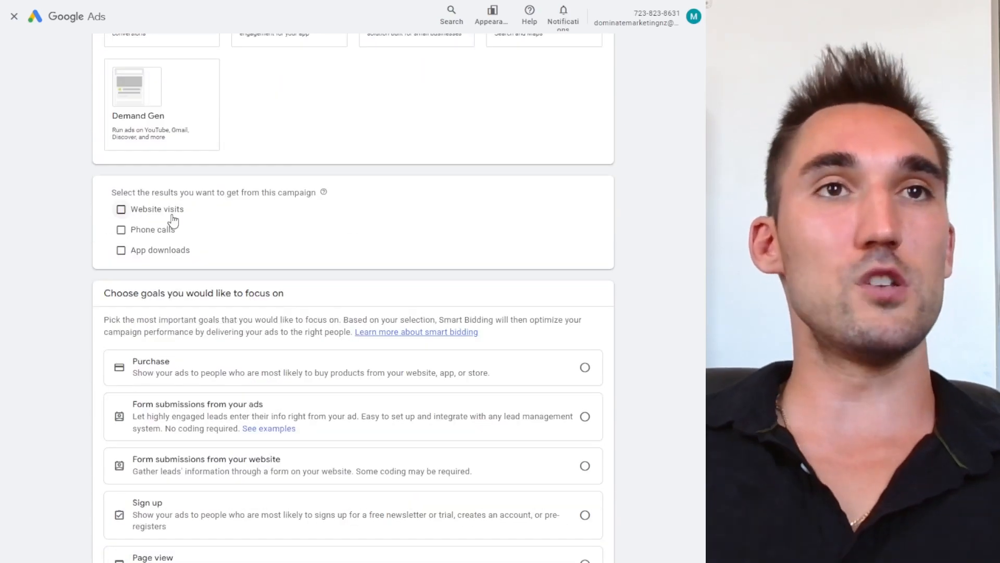
click(121, 210)
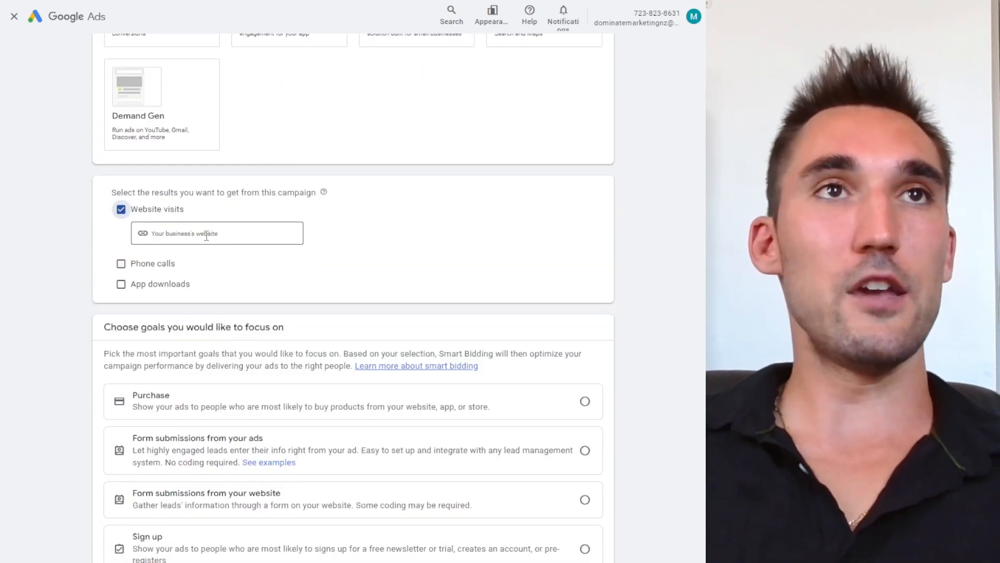
scroll(207, 235, up, 2)
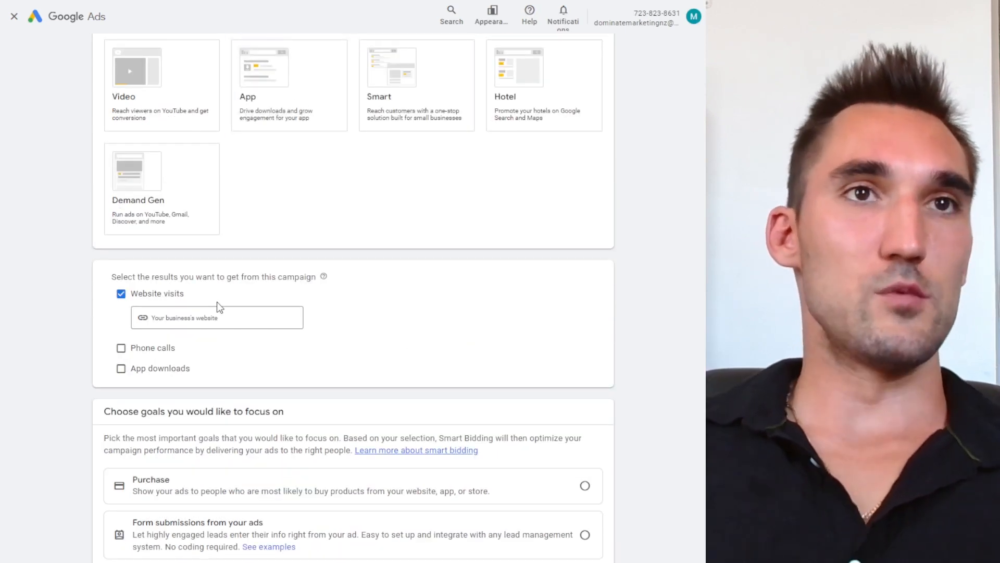
click(217, 315)
text(https://www.dominatemarketing.io/)
Step: Expand the list of campaign goals and review all available sales and leads options
scroll(441, 357, down, 5)
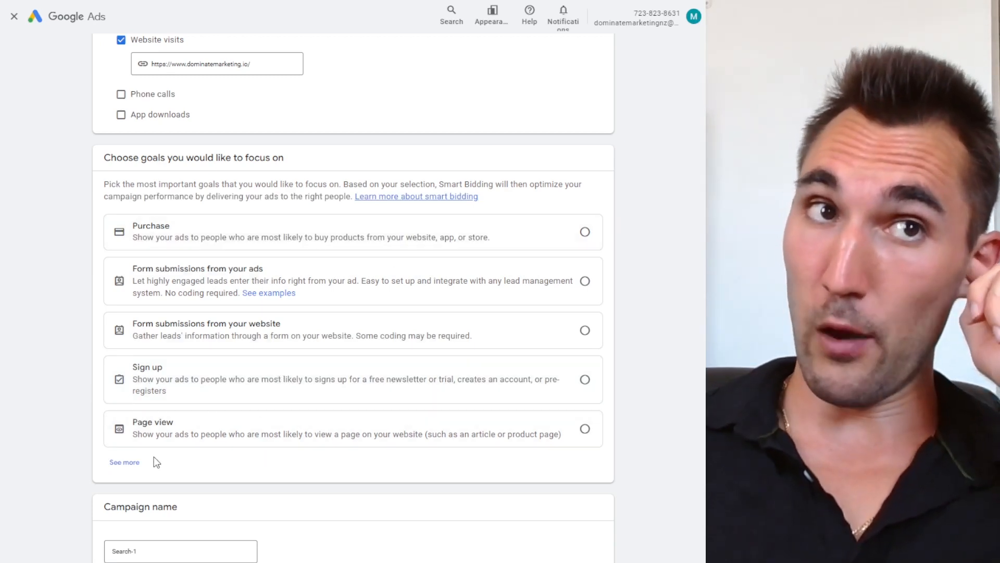
click(125, 463)
scroll(324, 457, down, 4)
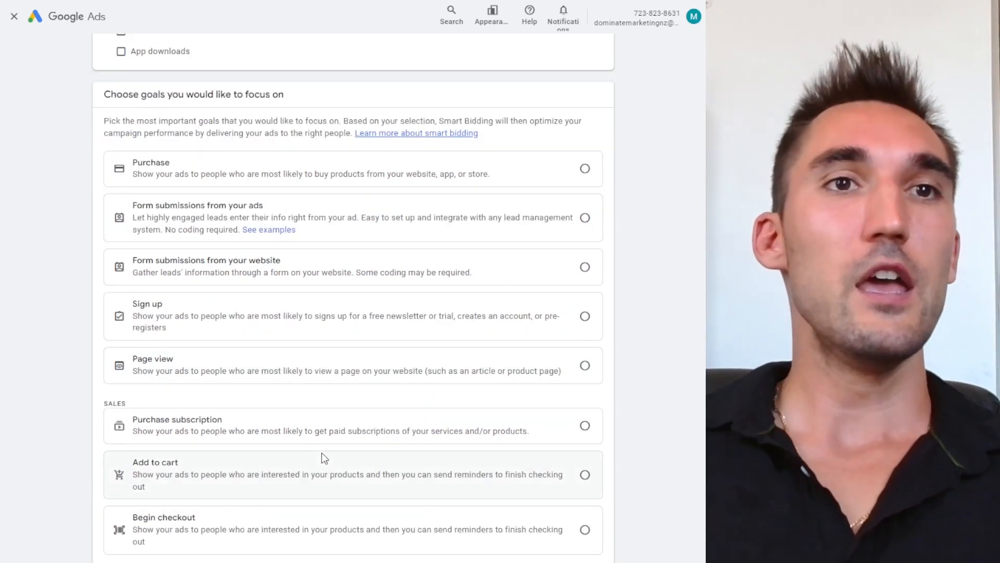
scroll(307, 365, up, 4)
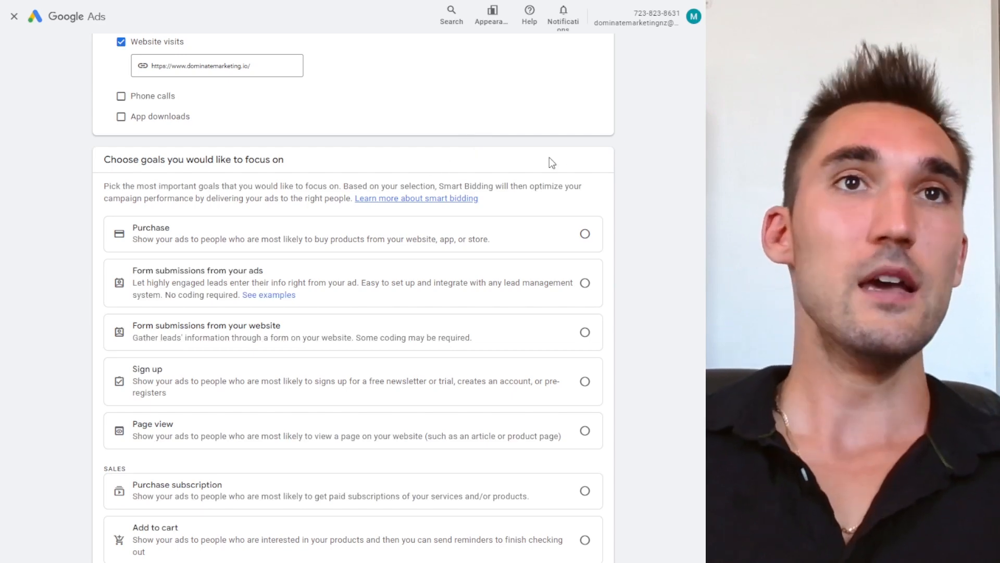
scroll(552, 163, down, 10)
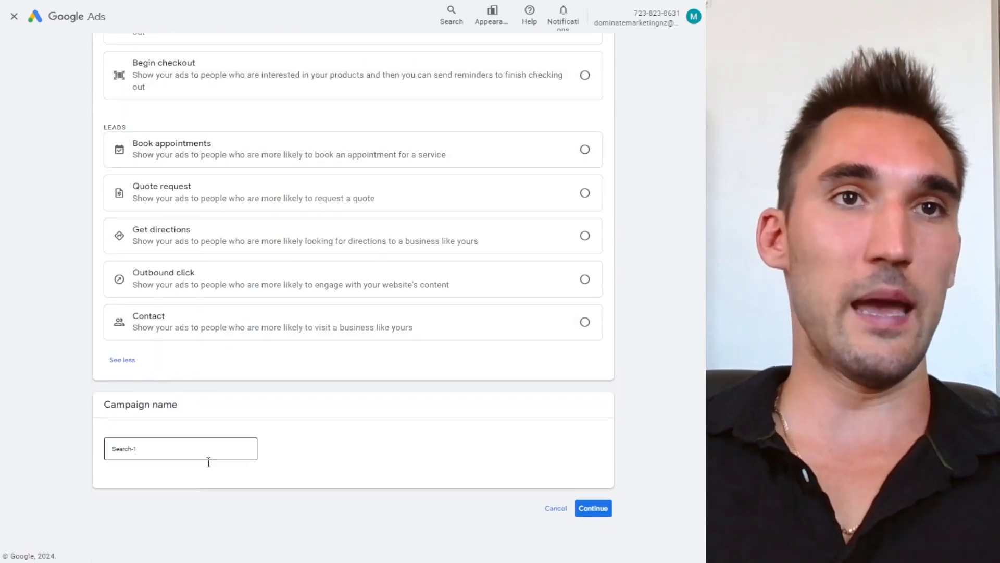
Step: Replace the default campaign name with Family Law - Auckland - Clicks
drag(180, 406, 96, 409)
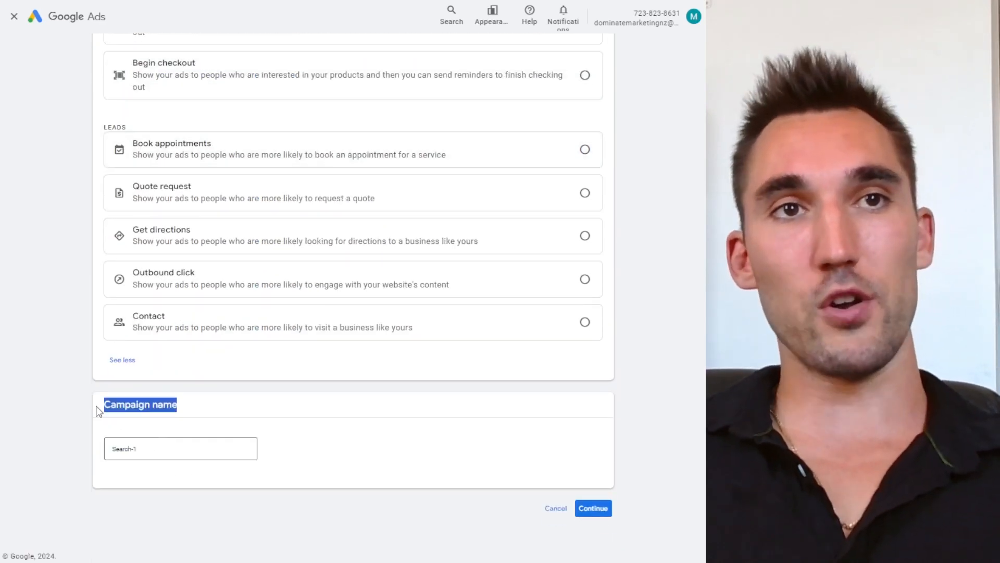
click(159, 445)
triple_click(141, 447)
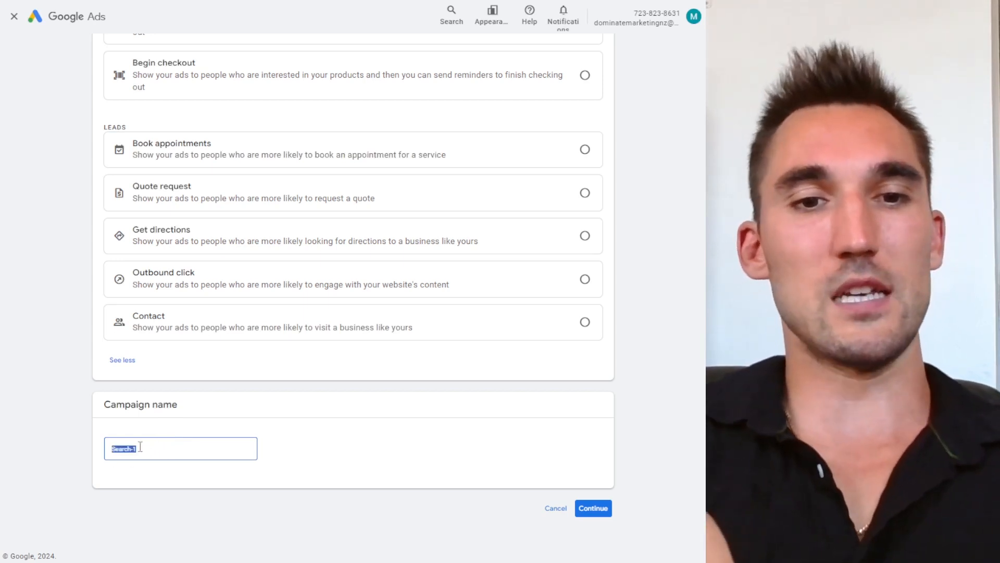
text(Law)
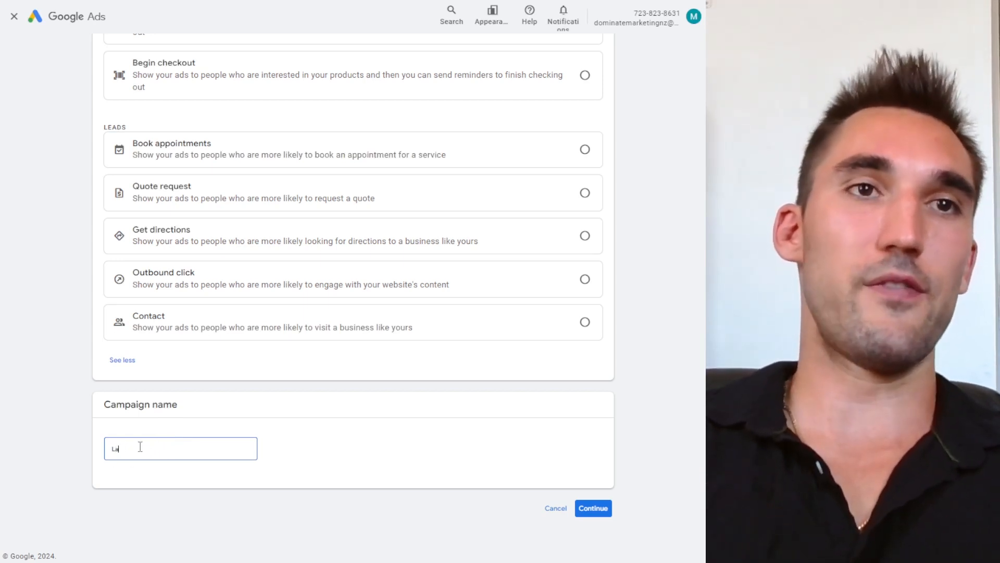
text(Family )
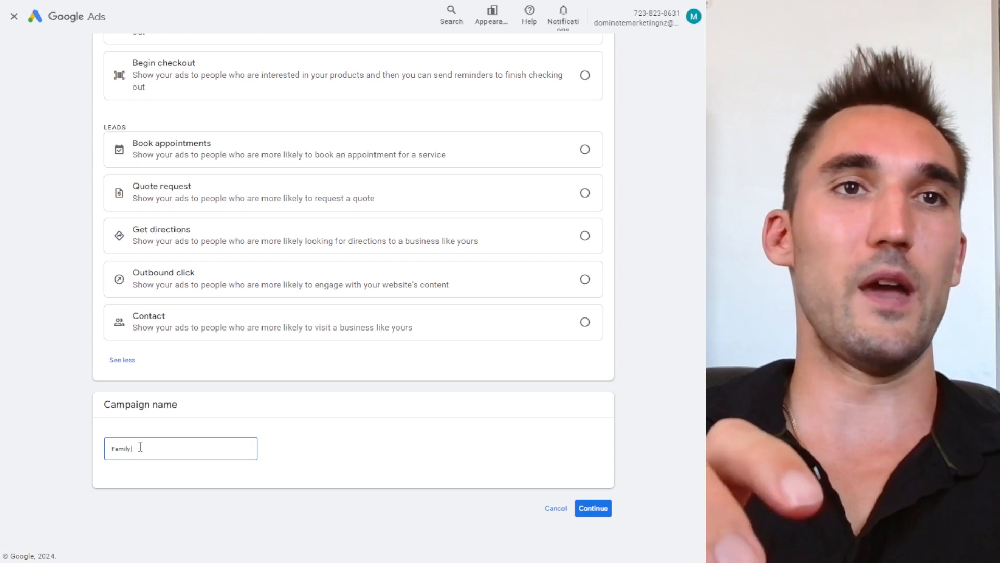
text(Law -)
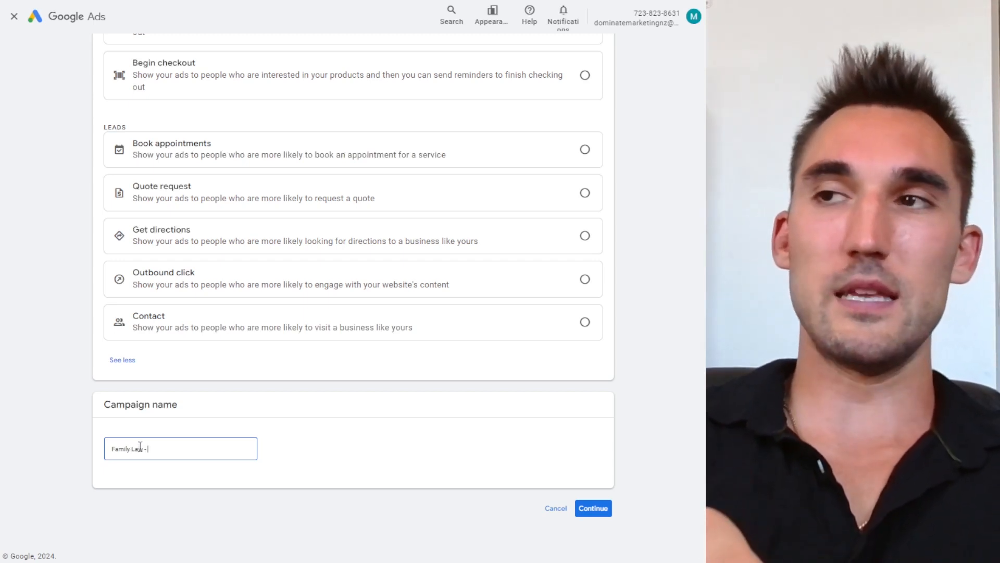
text( Auc)
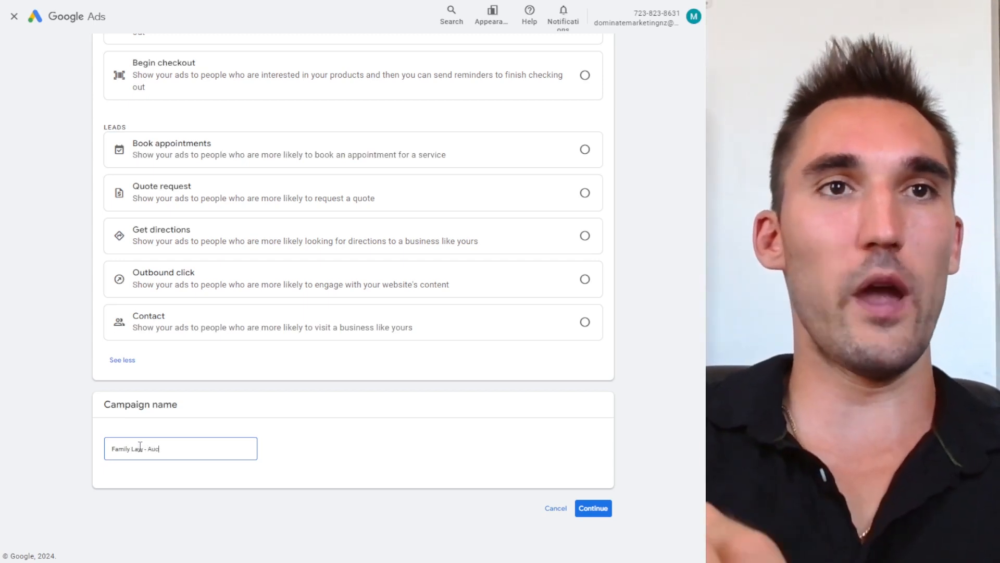
text(kland - )
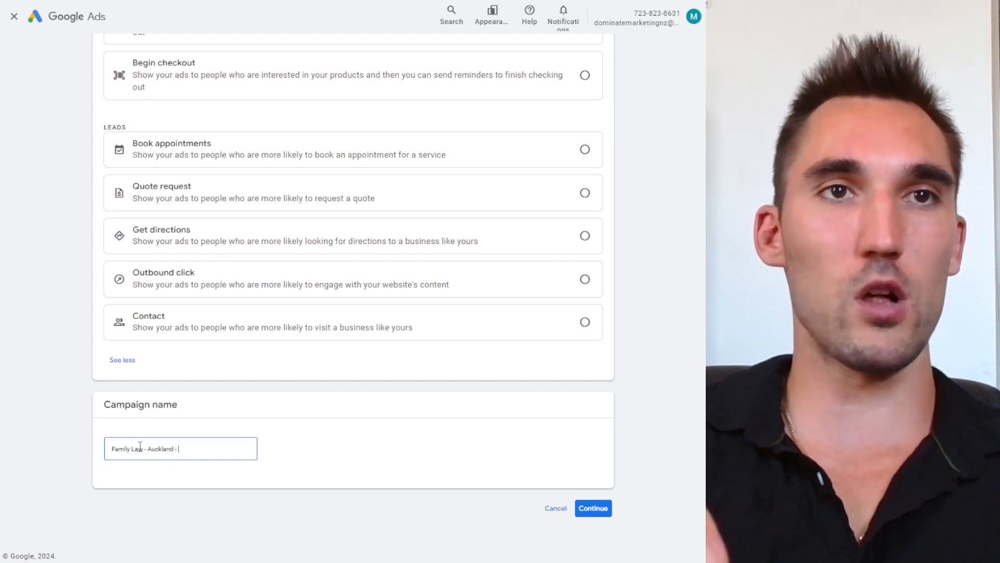
text(Clicks)
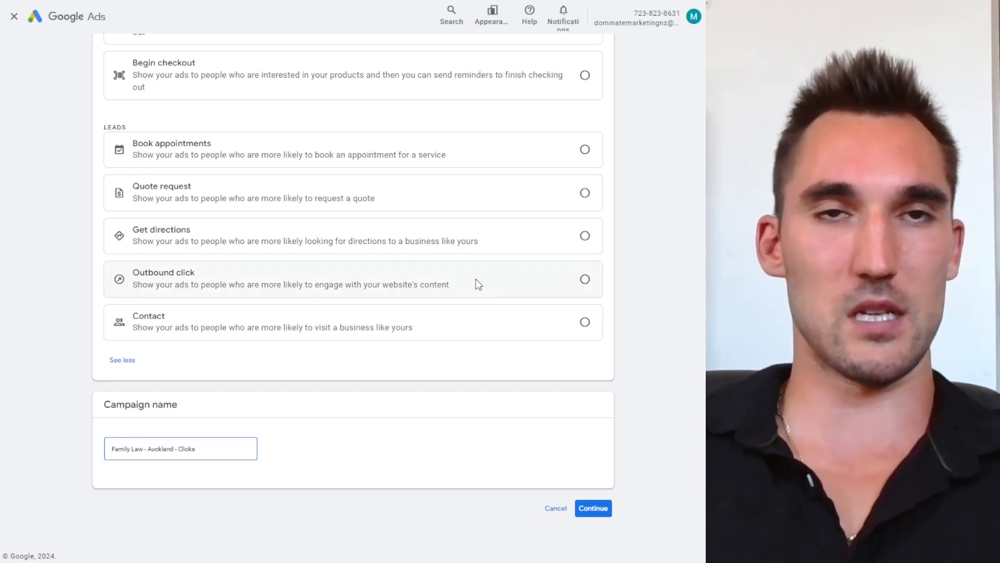
Step: Append the date 8.1.24 to the end of the campaign name, separated by a hyphen, and submit the campaign form
drag(210, 448, 91, 458)
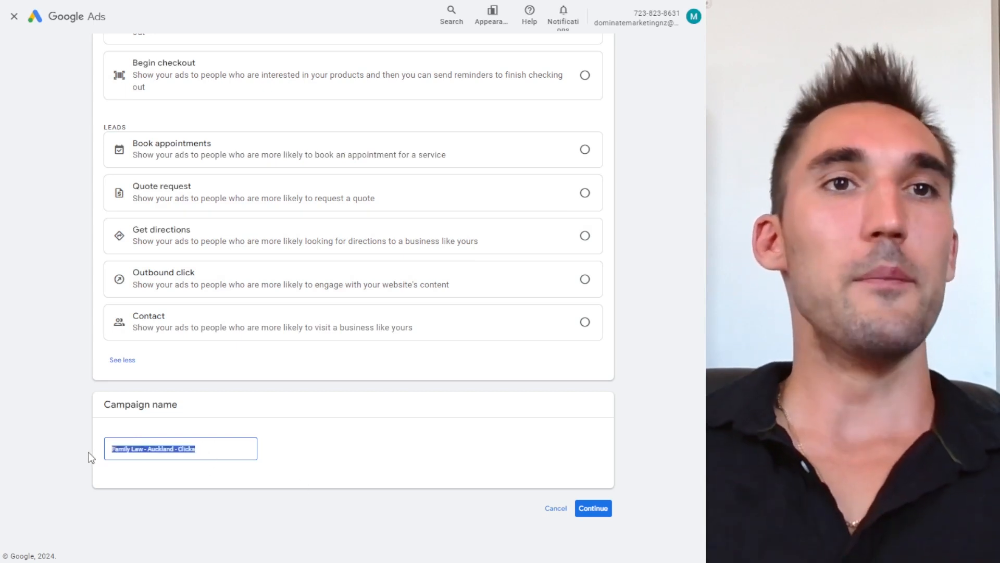
click(214, 446)
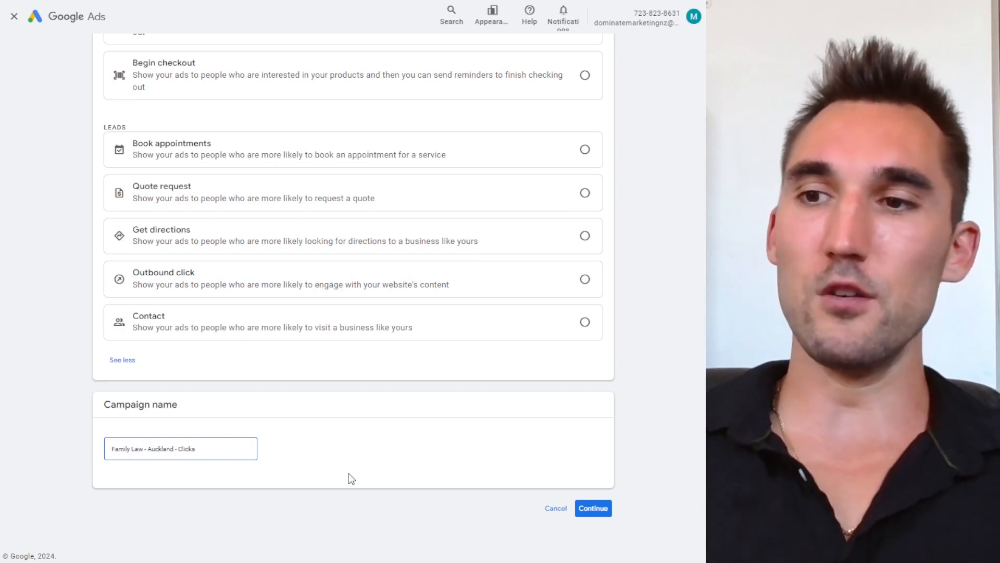
text(- 8.1.24)
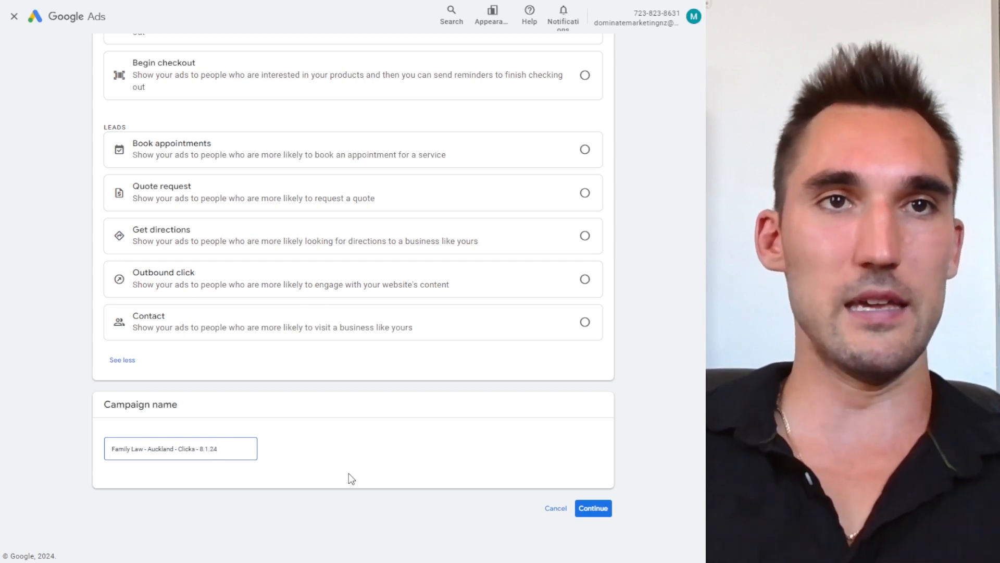
click(348, 474)
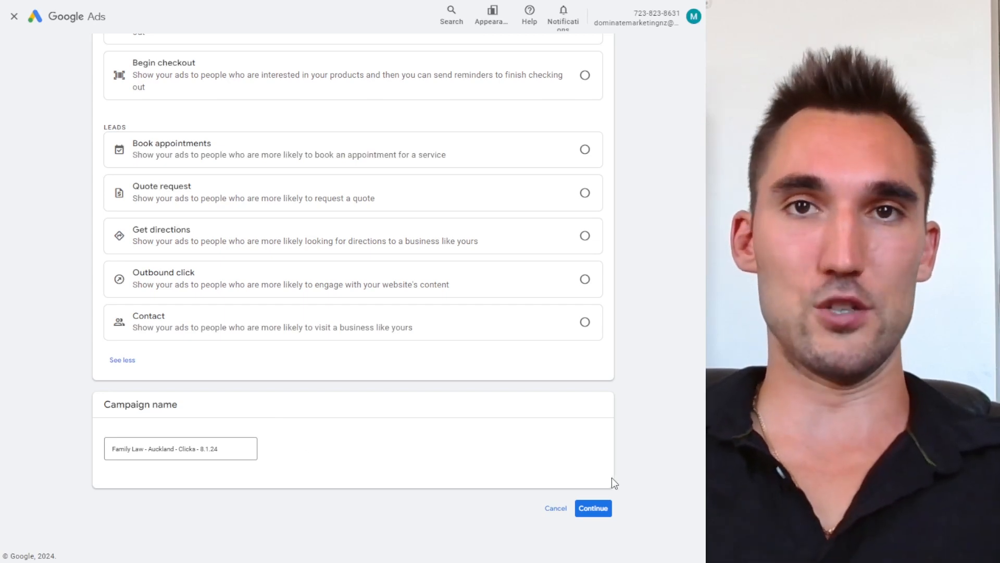
click(603, 514)
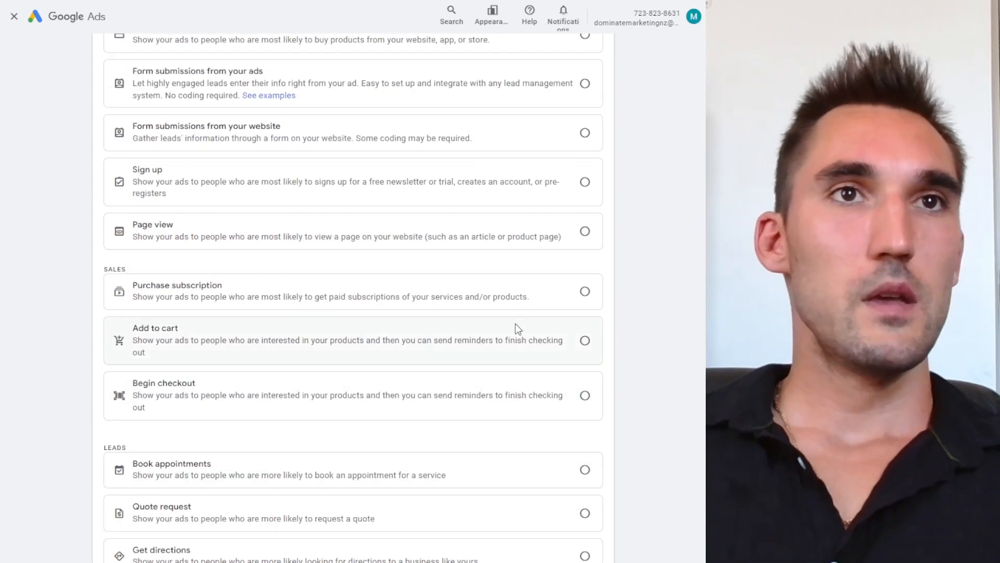
Step: Choose Contact from the leads goals as the campaign's focus and continue to the bidding settings
scroll(203, 160, down, 10)
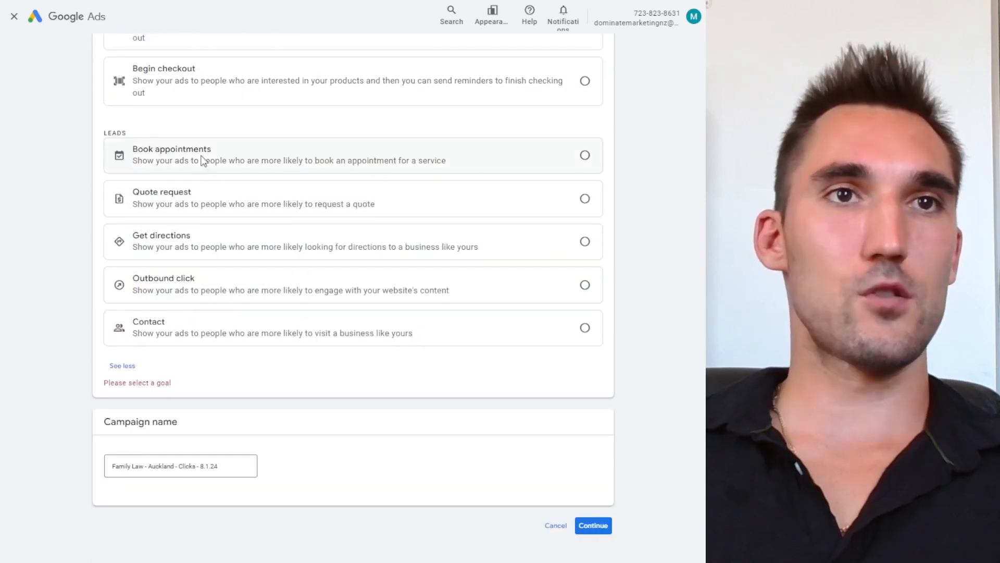
click(584, 333)
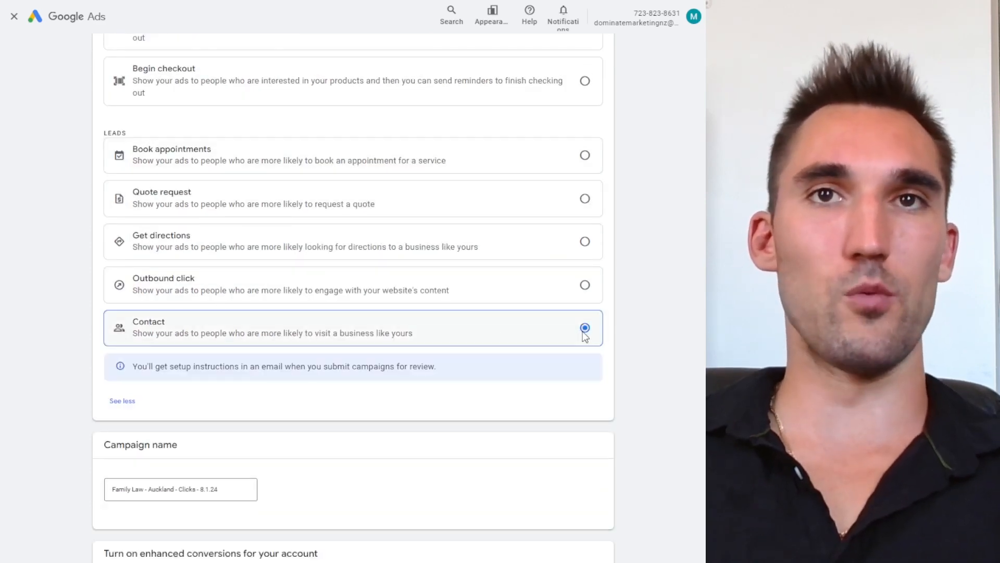
scroll(178, 330, up, 12)
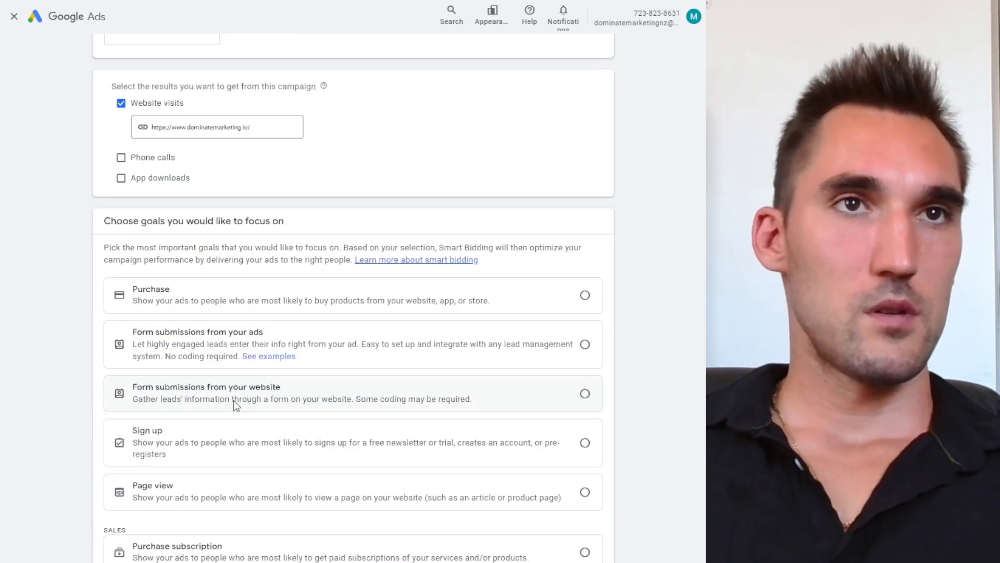
scroll(234, 401, down, 5)
scroll(230, 394, down, 5)
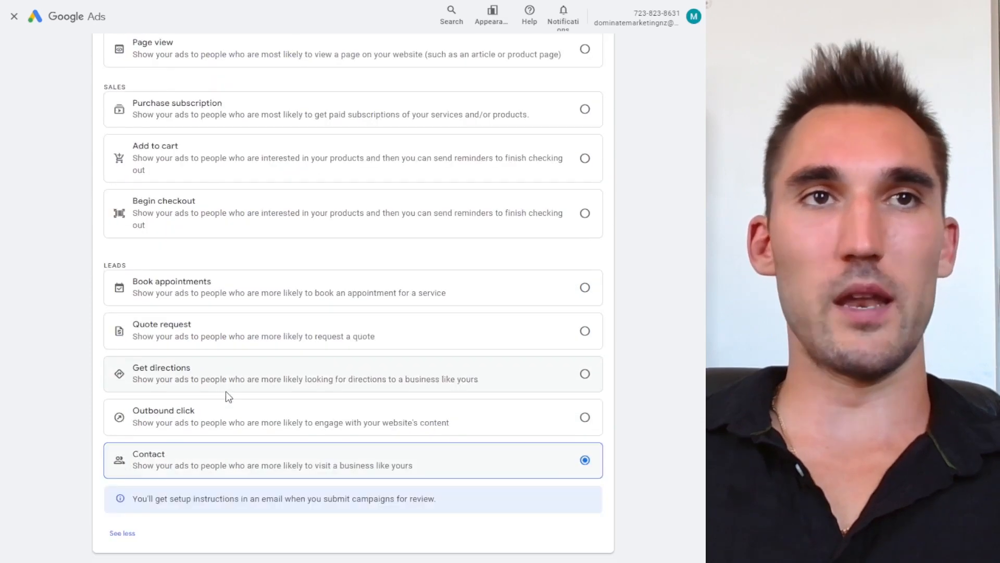
scroll(230, 376, down, 4)
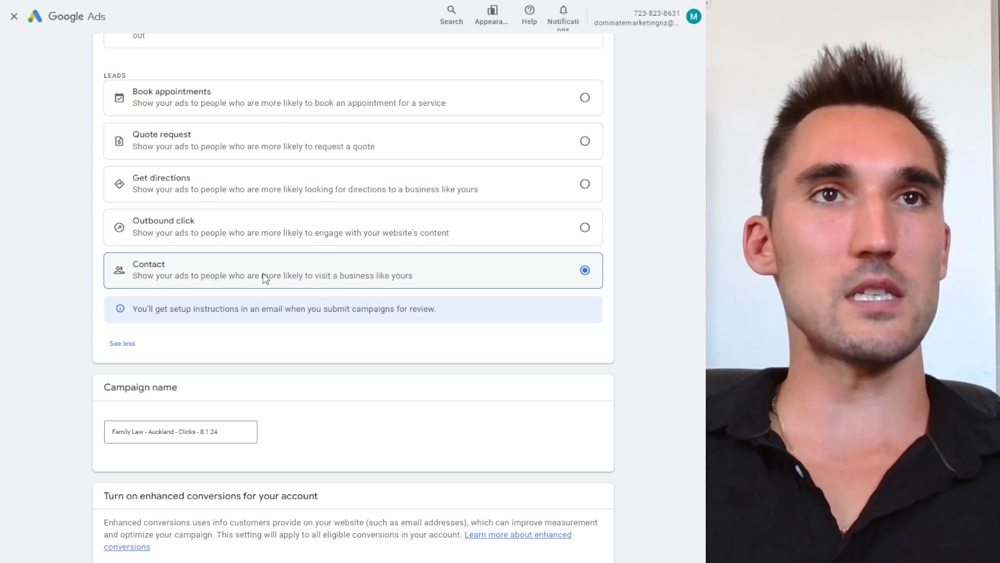
scroll(453, 361, down, 3)
click(561, 508)
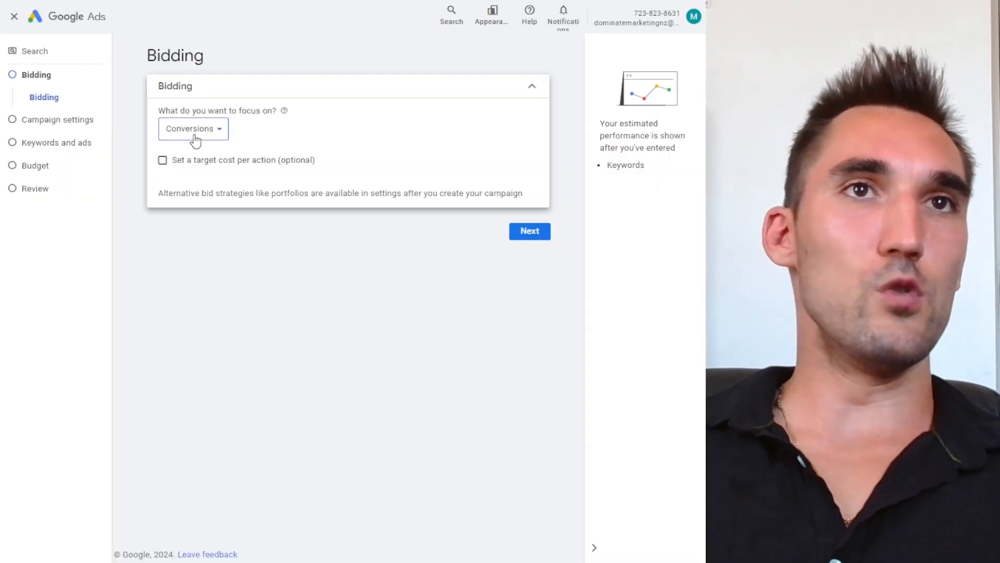
Step: Set the bidding focus to Clicks without a maximum cost per click bid limit and proceed to the campaign settings
click(194, 136)
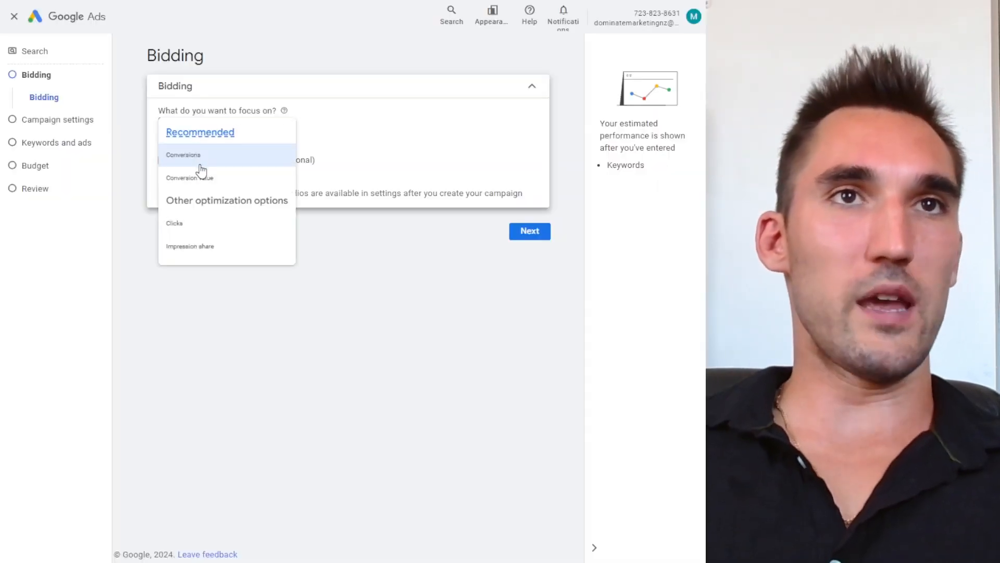
click(181, 227)
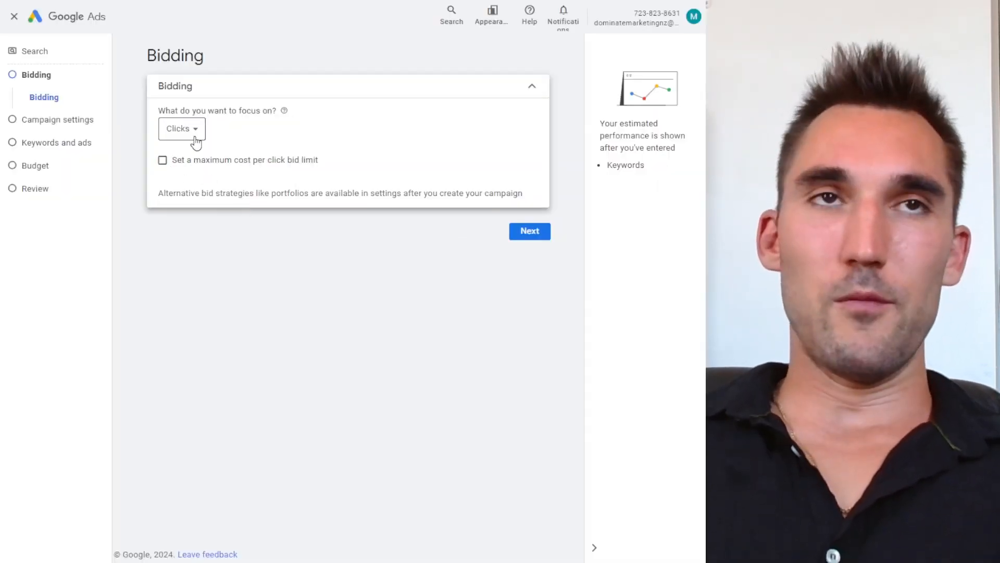
click(196, 139)
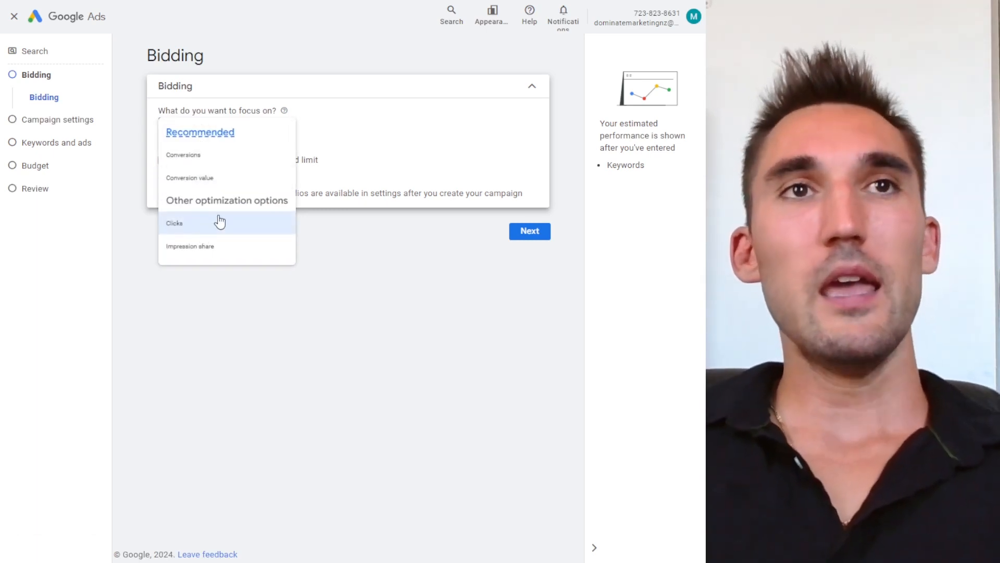
mouse_move(242, 162)
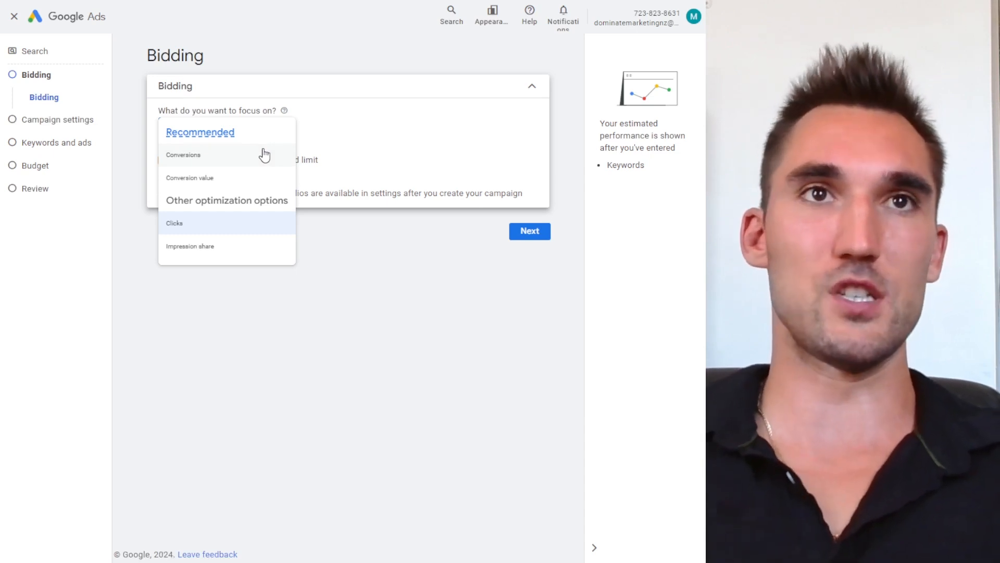
click(187, 232)
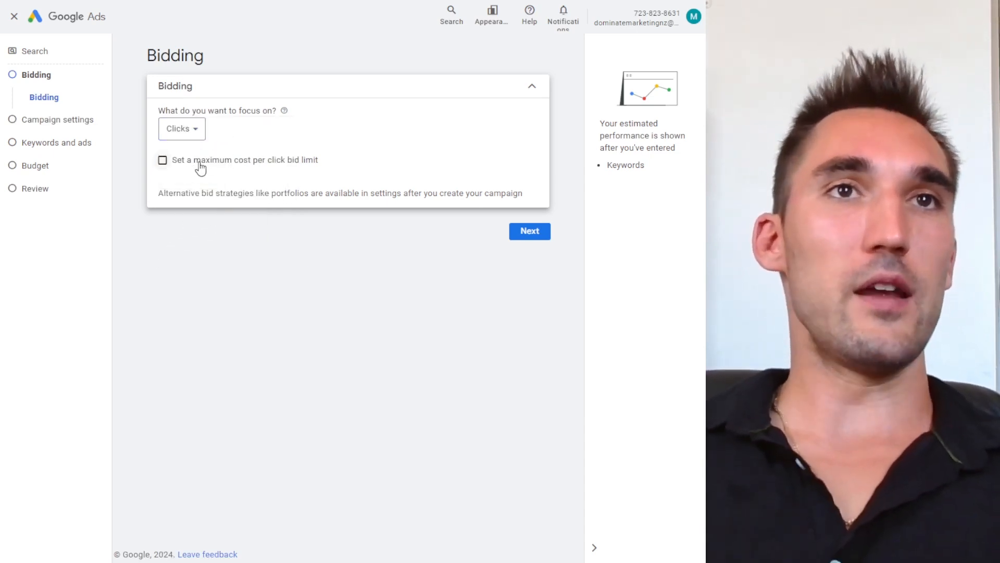
click(162, 160)
click(248, 161)
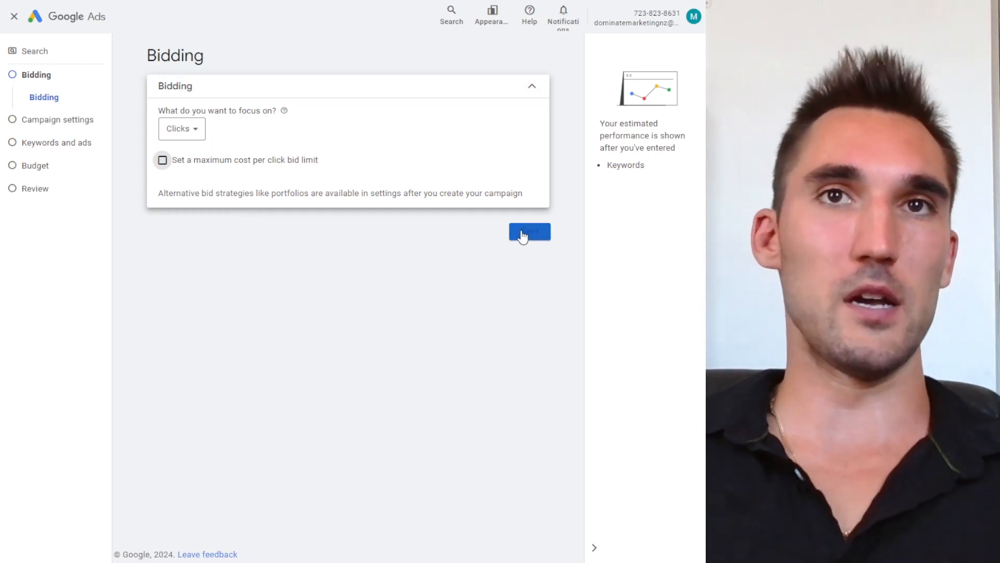
click(521, 233)
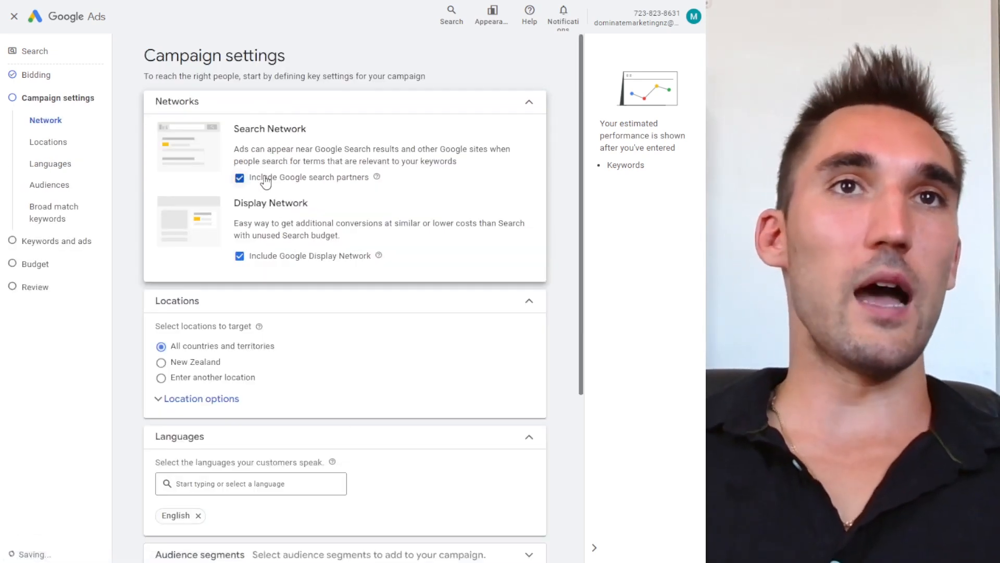
Step: Exclude Google search partners and the Google Display Network from the campaign's networks
click(266, 180)
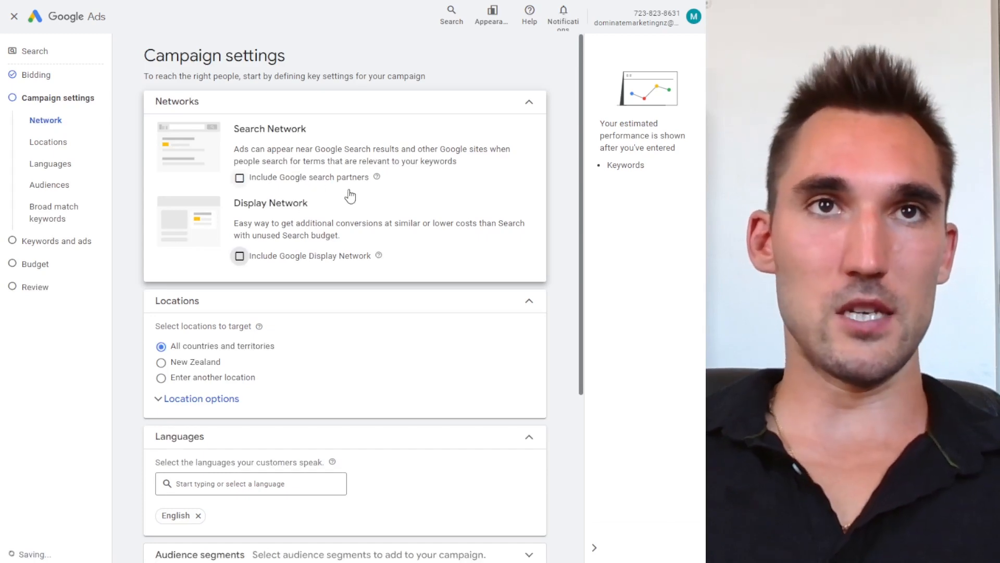
scroll(376, 293, down, 1)
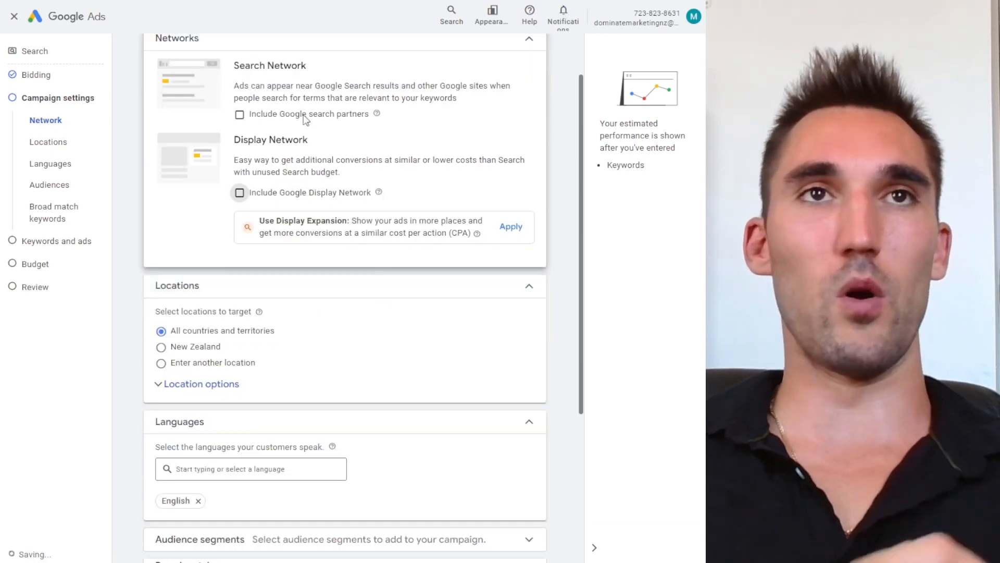
scroll(306, 119, up, 1)
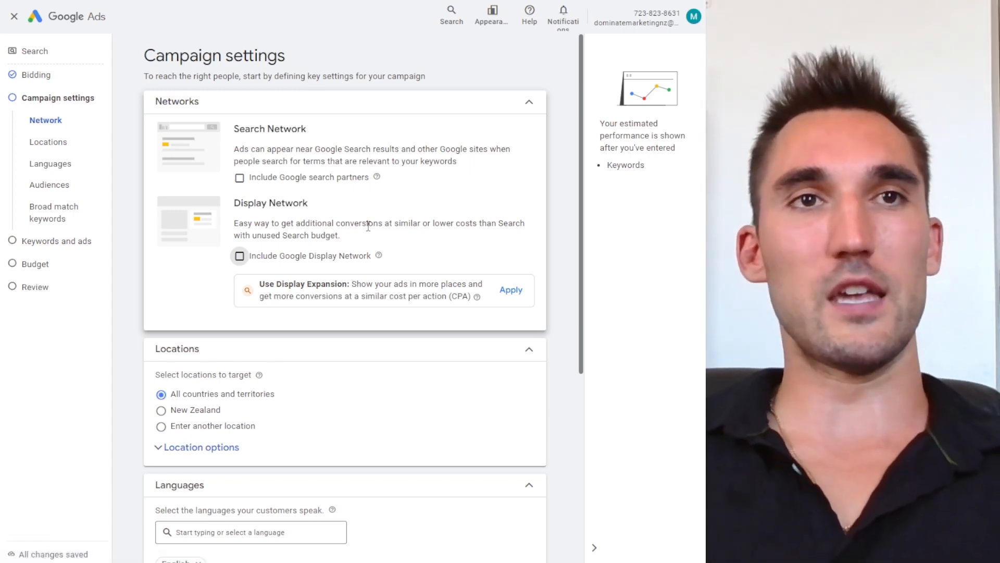
Step: Expand the location options and target Auckland, New Zealand as a custom location for the campaign
scroll(340, 224, down, 3)
scroll(298, 225, down, 1)
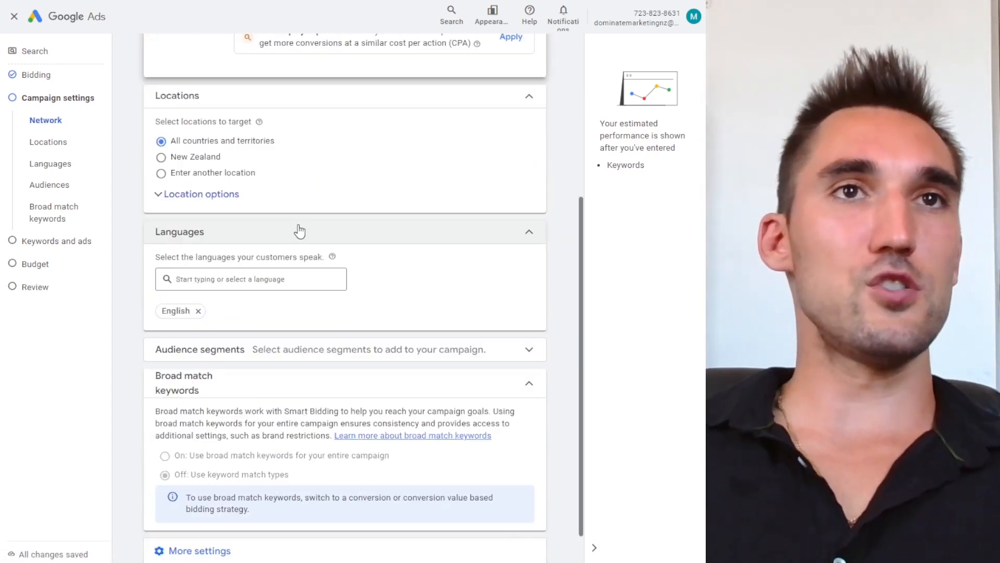
click(198, 196)
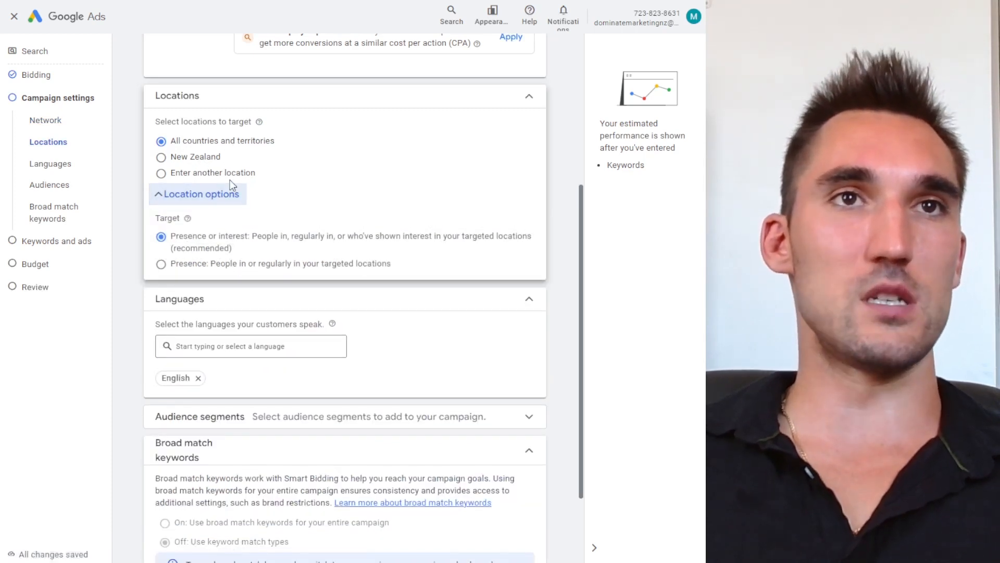
click(231, 175)
text(Au)
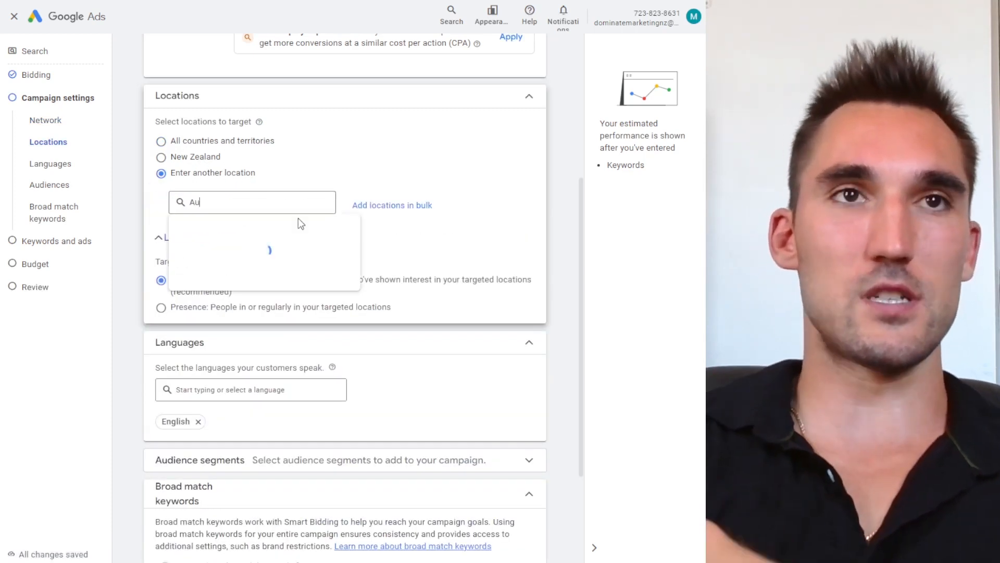
text(ckland)
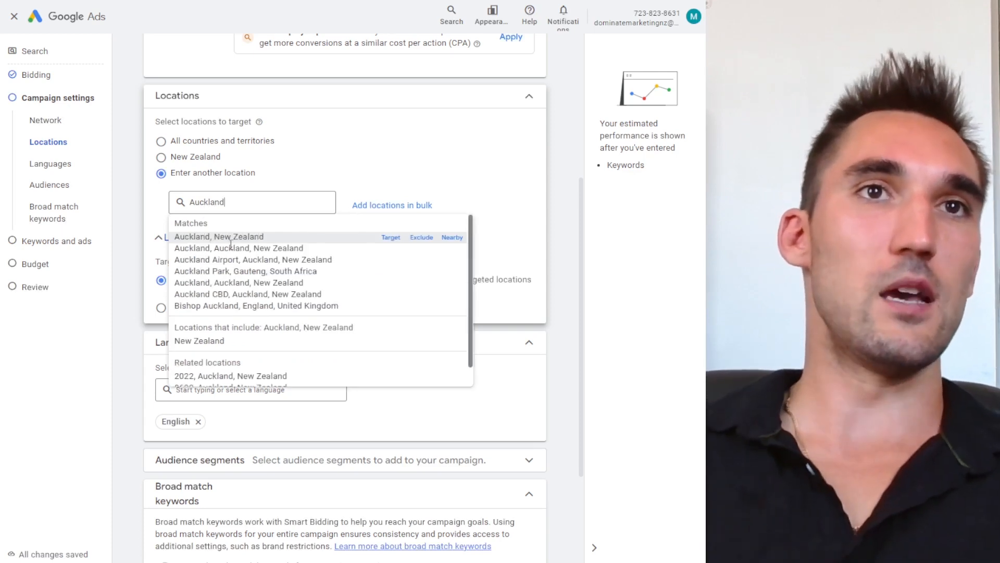
click(391, 237)
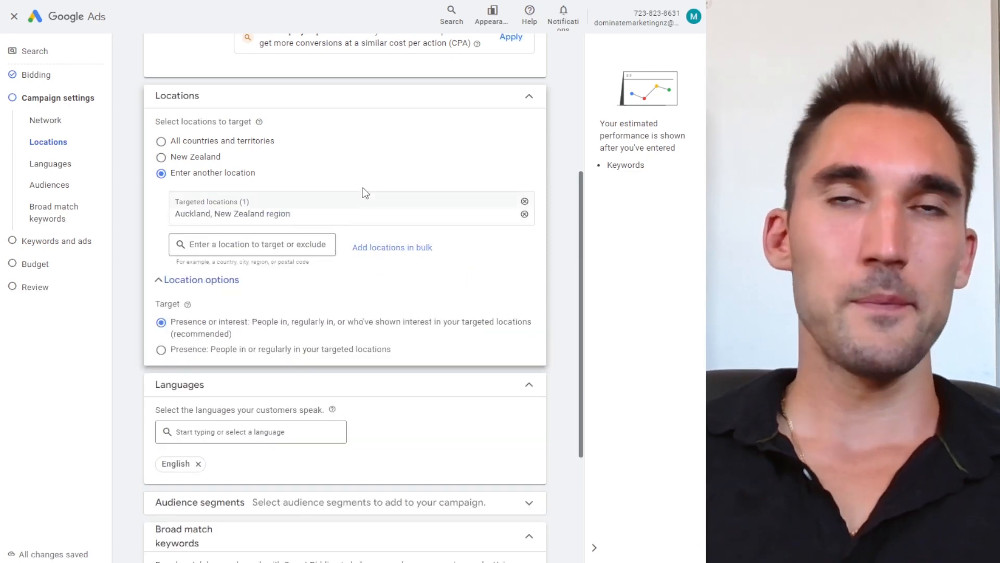
text(Wellington)
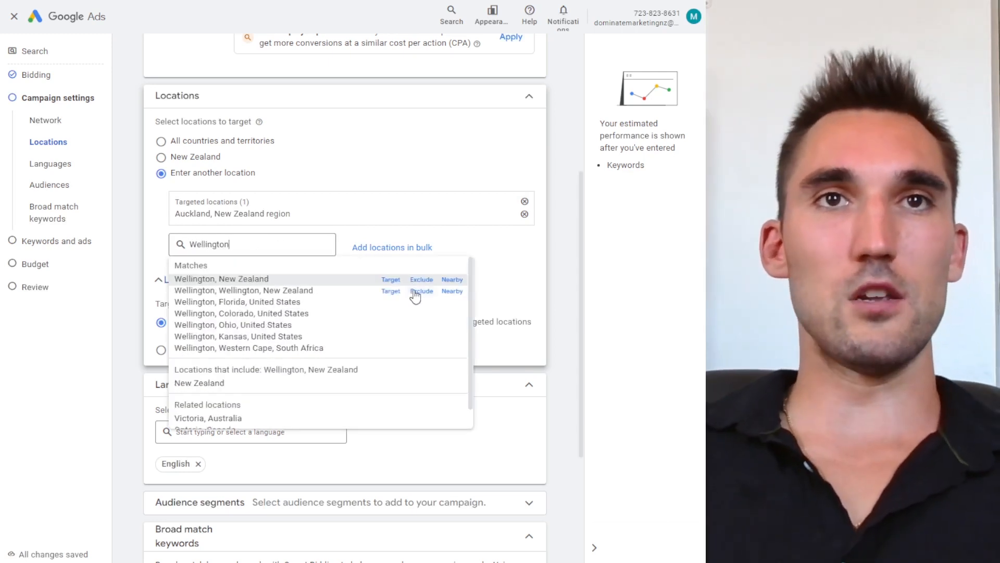
click(390, 280)
click(525, 226)
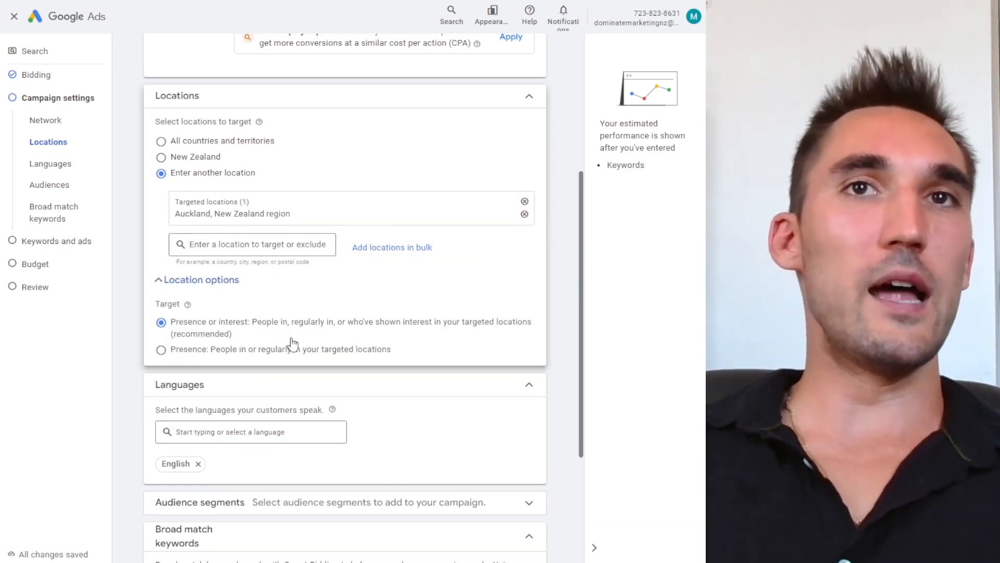
Step: Set the location targeting option to Presence: People in or regularly in your targeted locations
click(219, 283)
click(211, 284)
scroll(207, 313, down, 1)
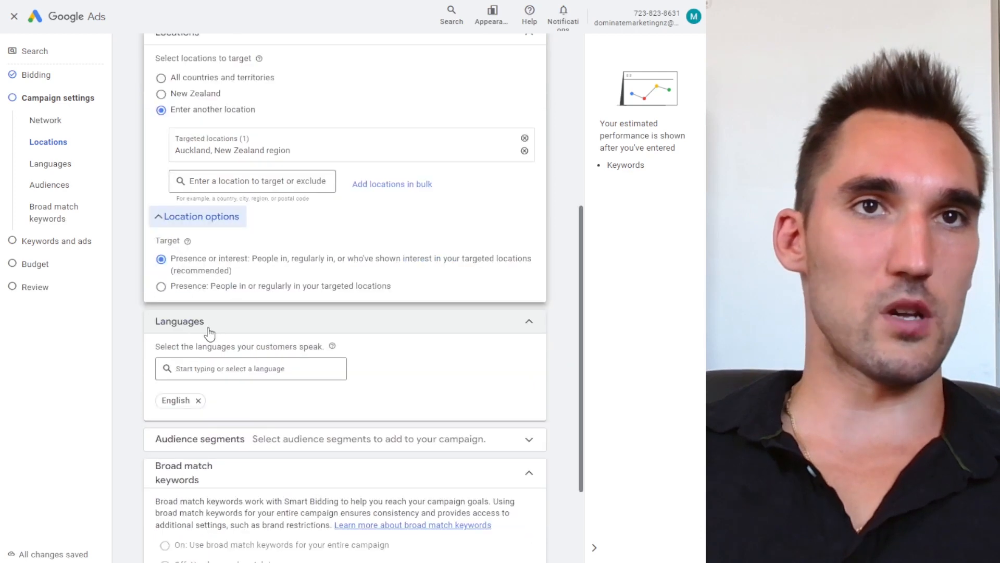
click(162, 291)
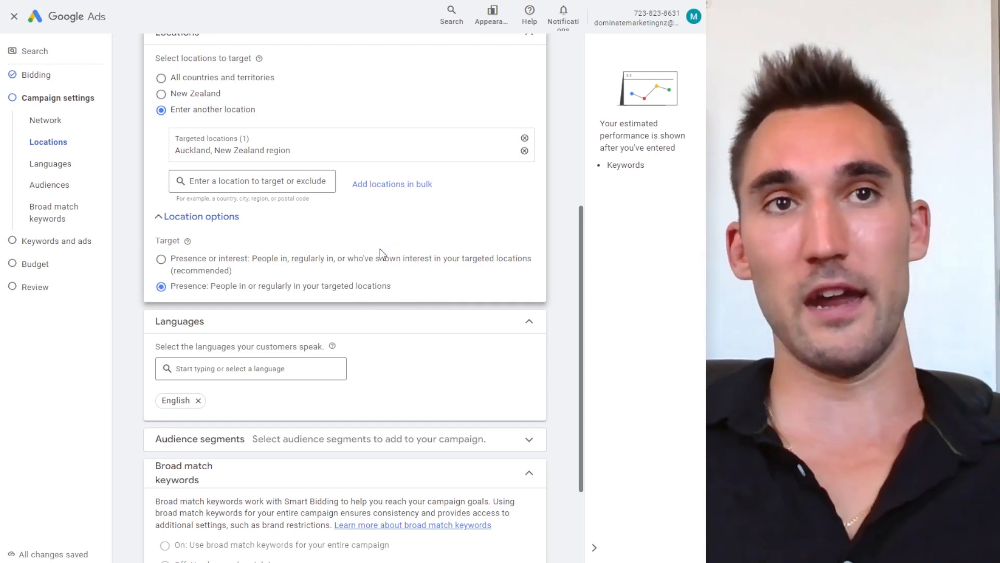
Step: Expand the audience segments section to view its targeting settings and collapse it without choosing any segment
scroll(383, 256, down, 3)
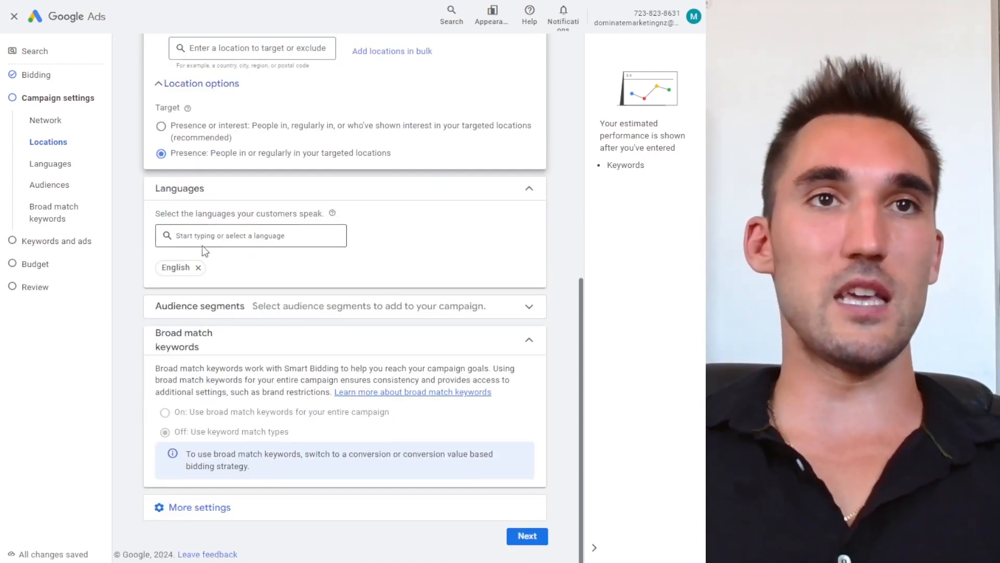
click(242, 310)
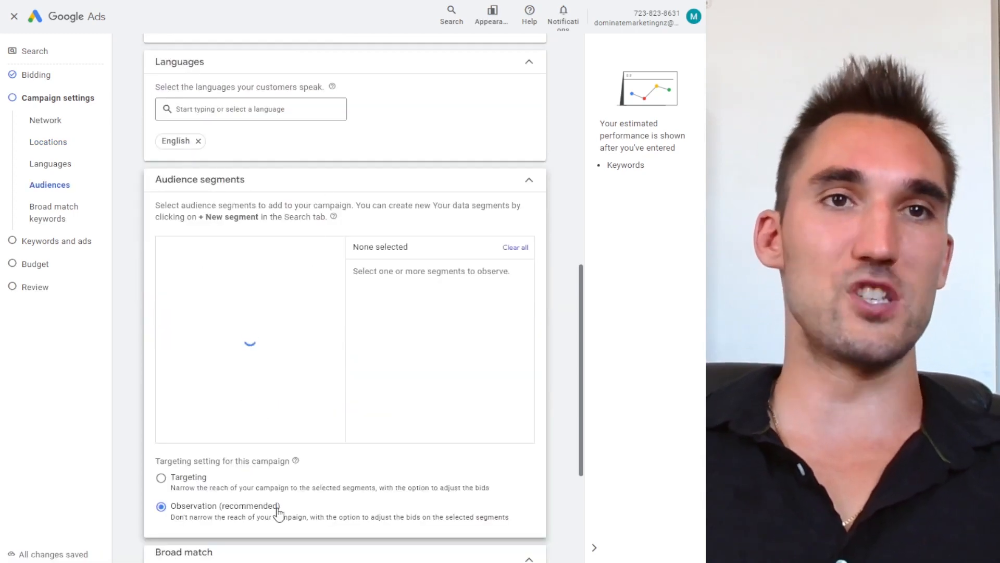
click(250, 122)
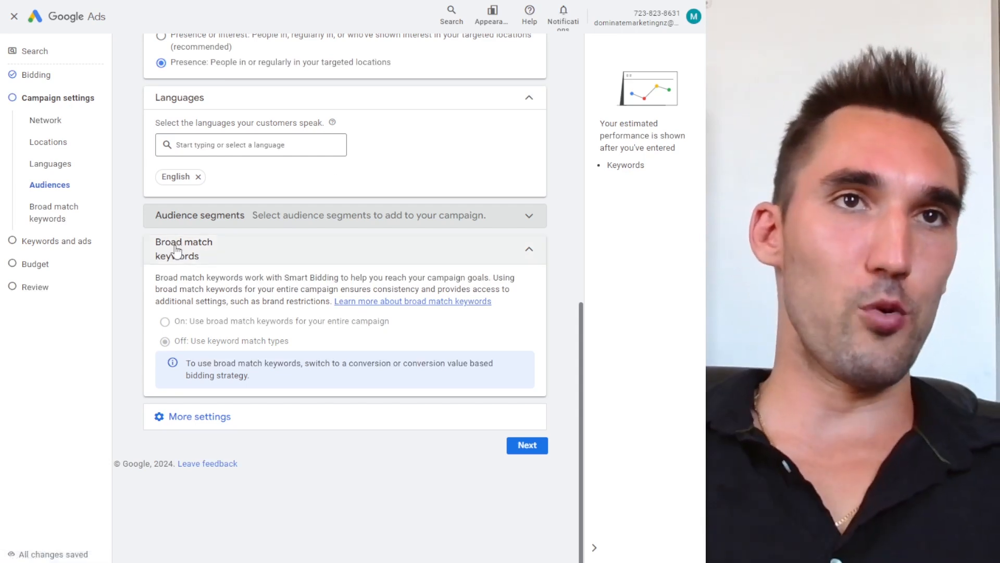
Step: Reveal the additional campaign settings and set ad rotation to Do not optimize: Rotate ads indefinitely
click(246, 420)
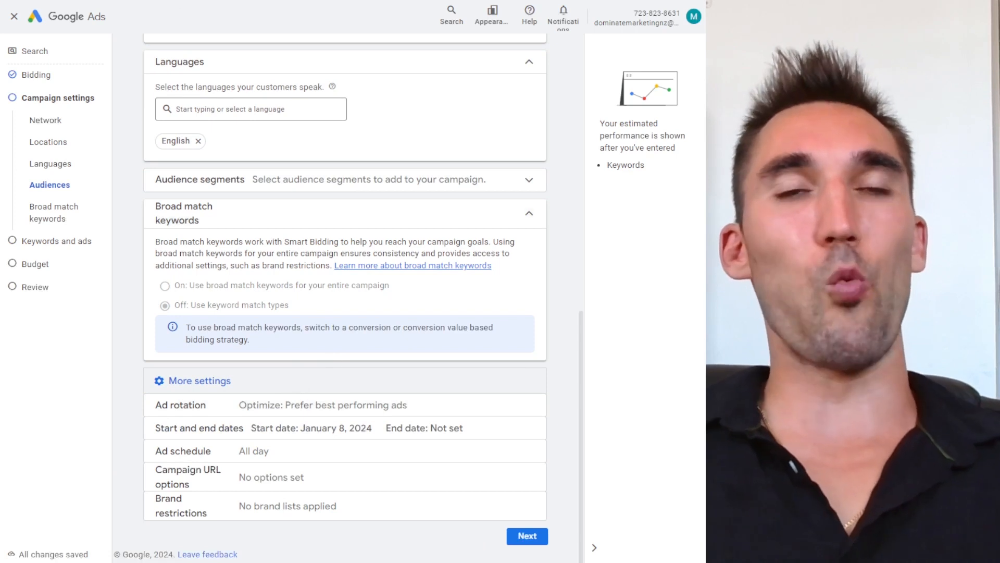
click(261, 409)
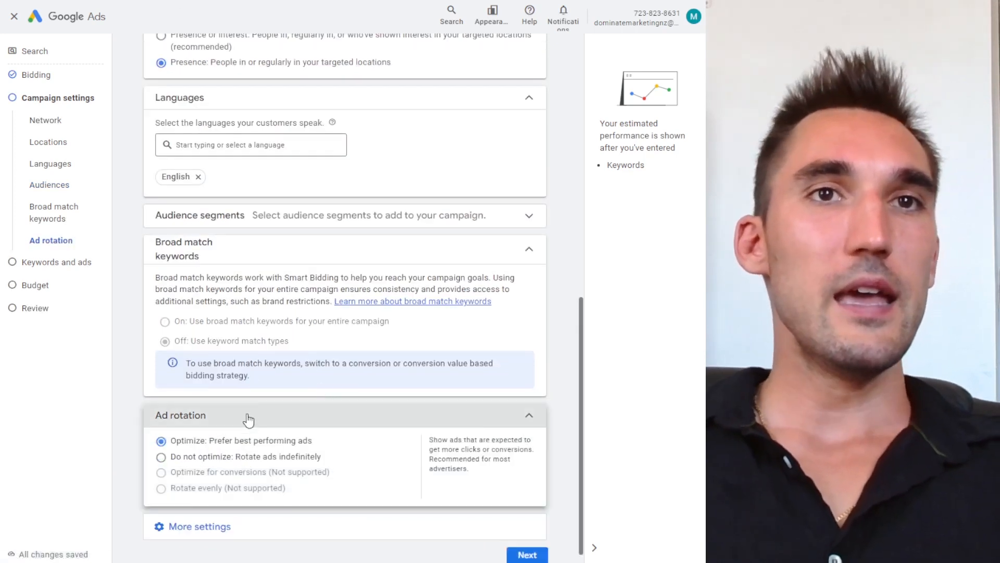
click(183, 441)
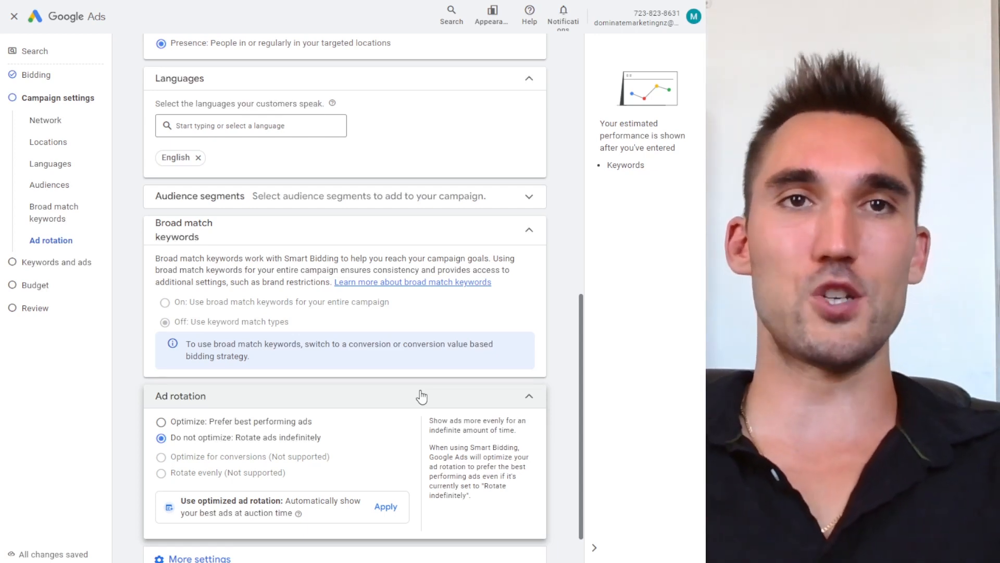
Step: Open the campaign's ad schedule and view the available day options, leaving the selection at All days
scroll(428, 409, down, 2)
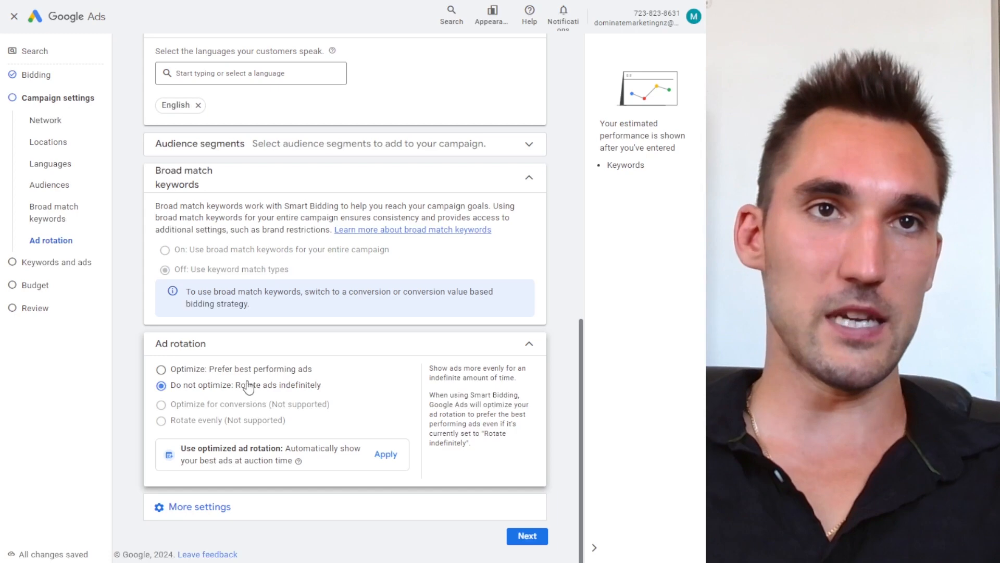
click(292, 508)
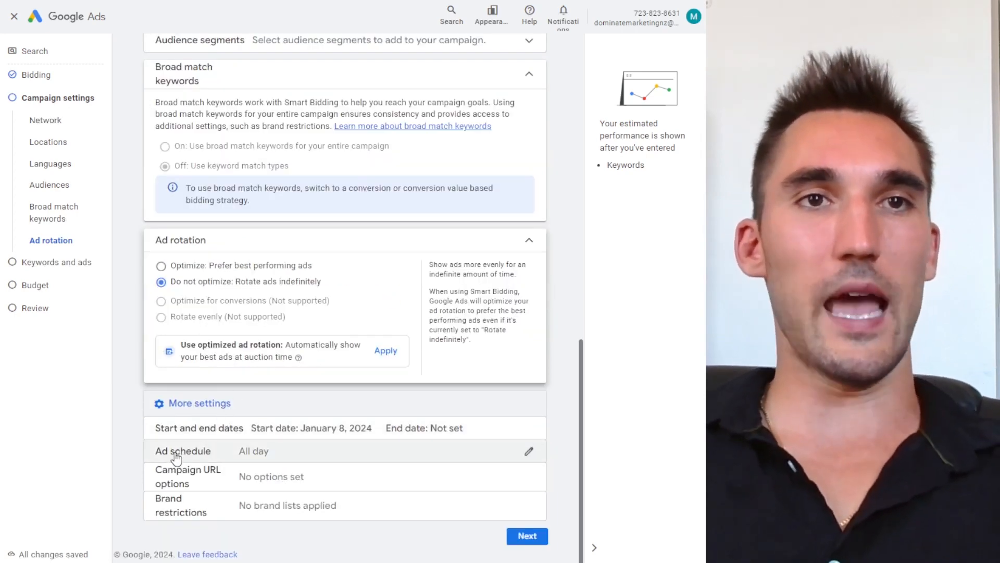
click(175, 457)
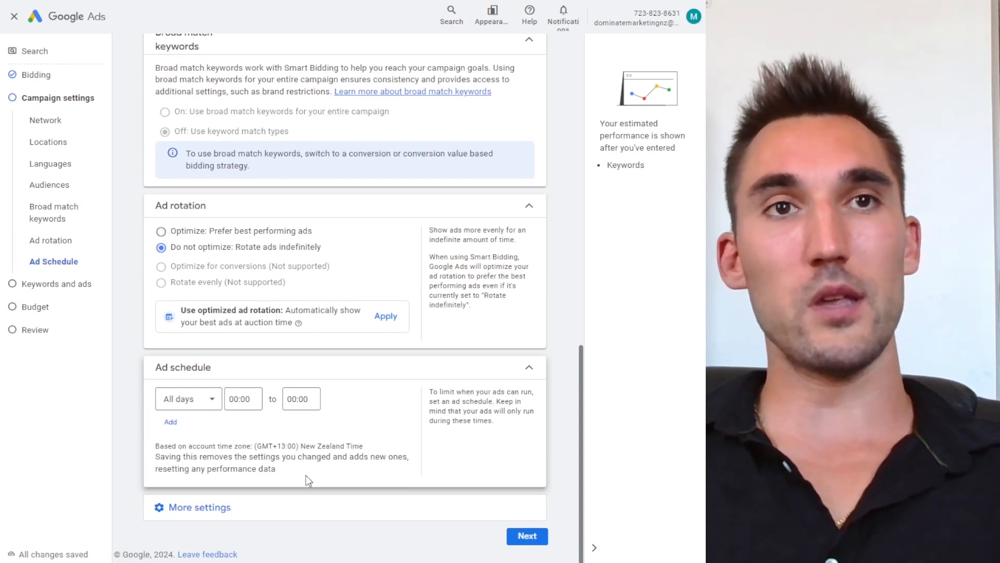
click(198, 408)
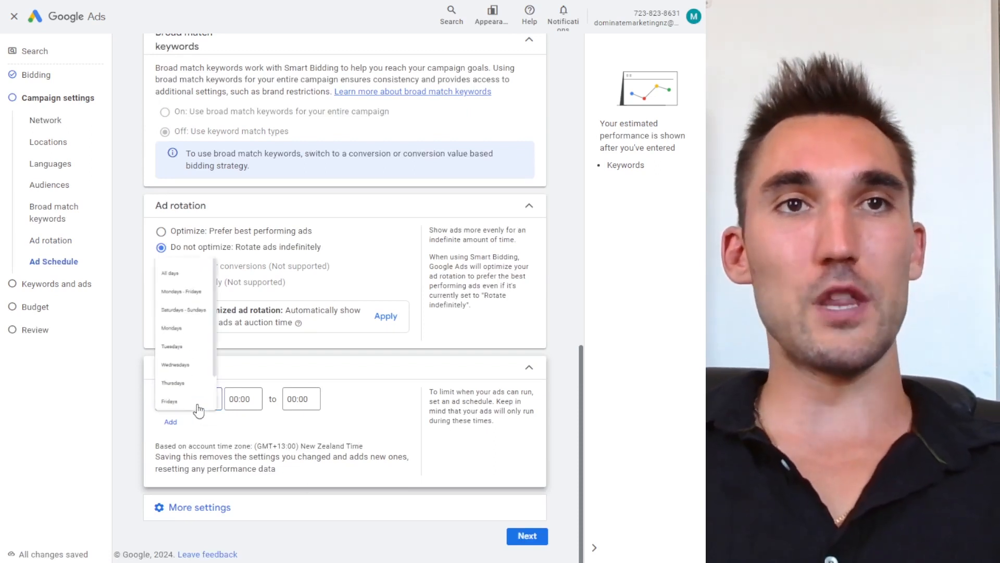
click(299, 425)
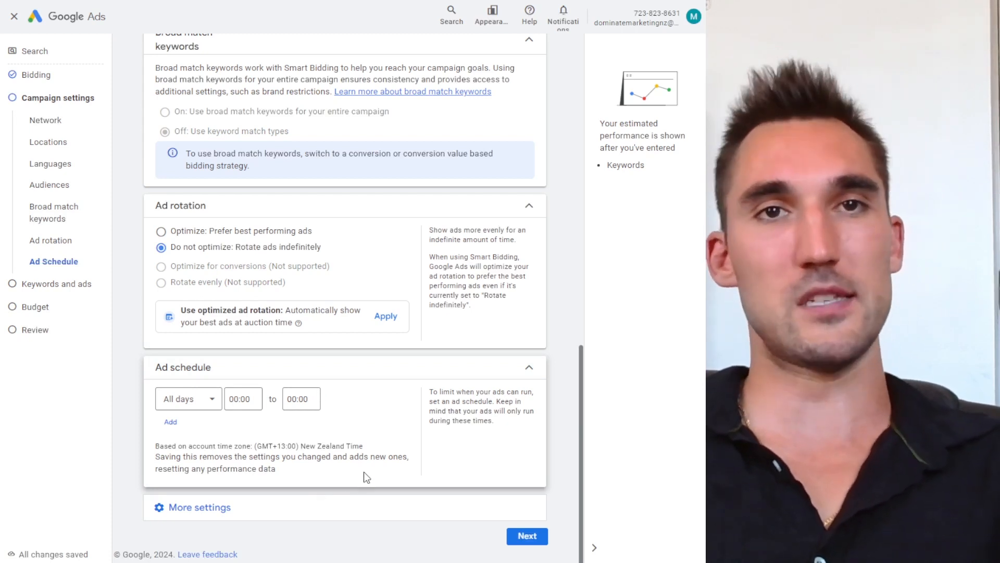
Step: Continue from the campaign settings to the keywords and ads stage and exit the new keywords guide
click(330, 499)
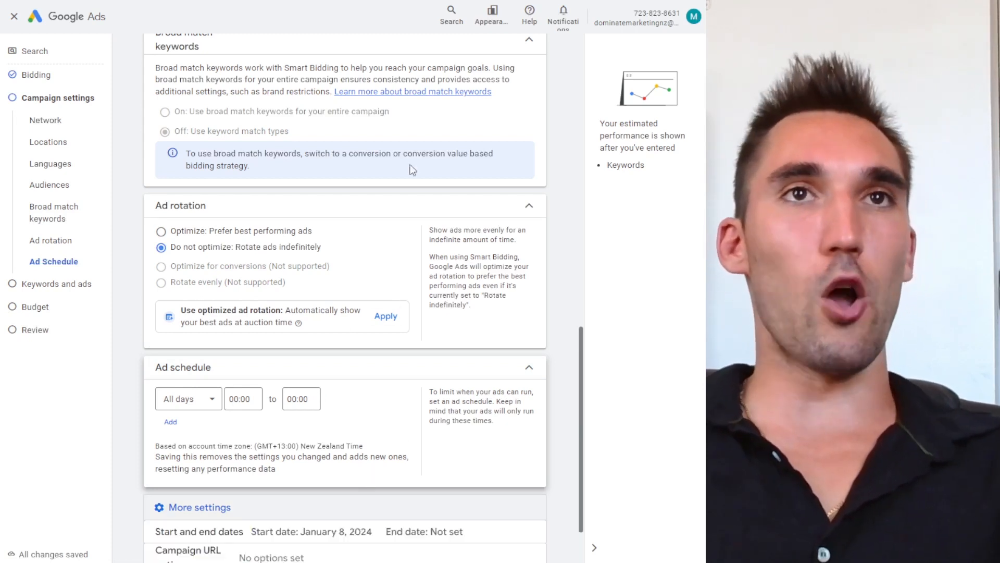
scroll(388, 300, up, 1)
scroll(372, 237, down, 3)
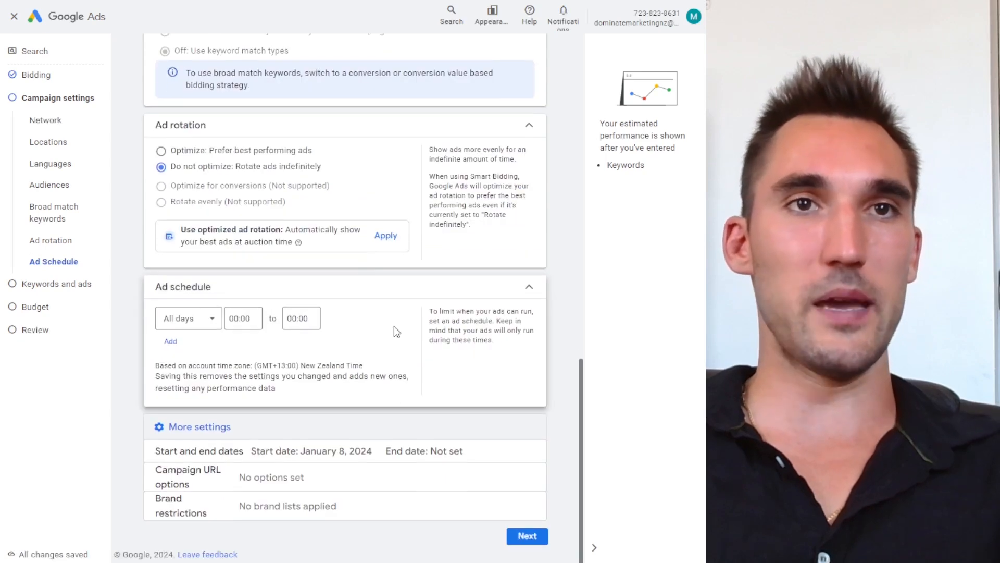
click(529, 540)
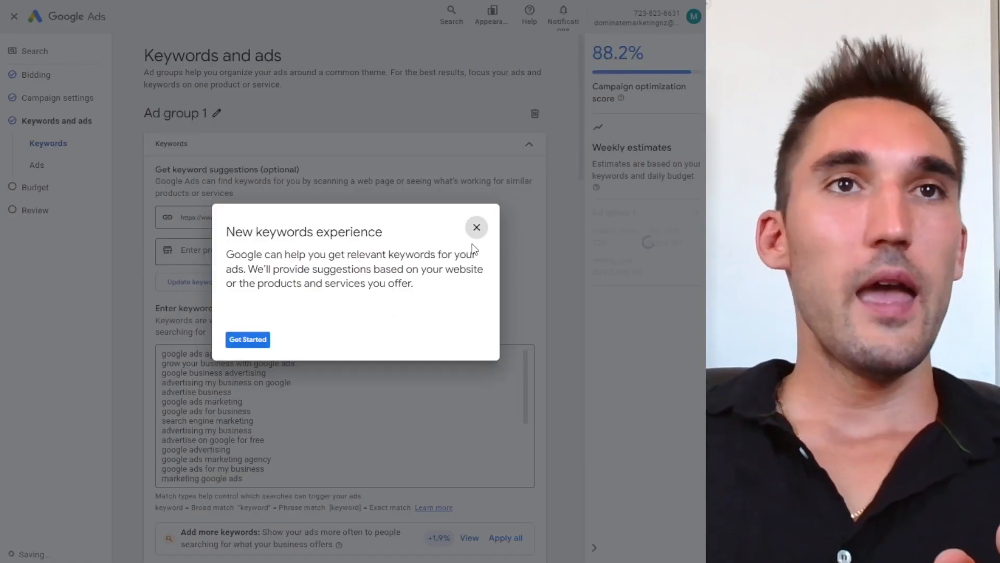
click(477, 229)
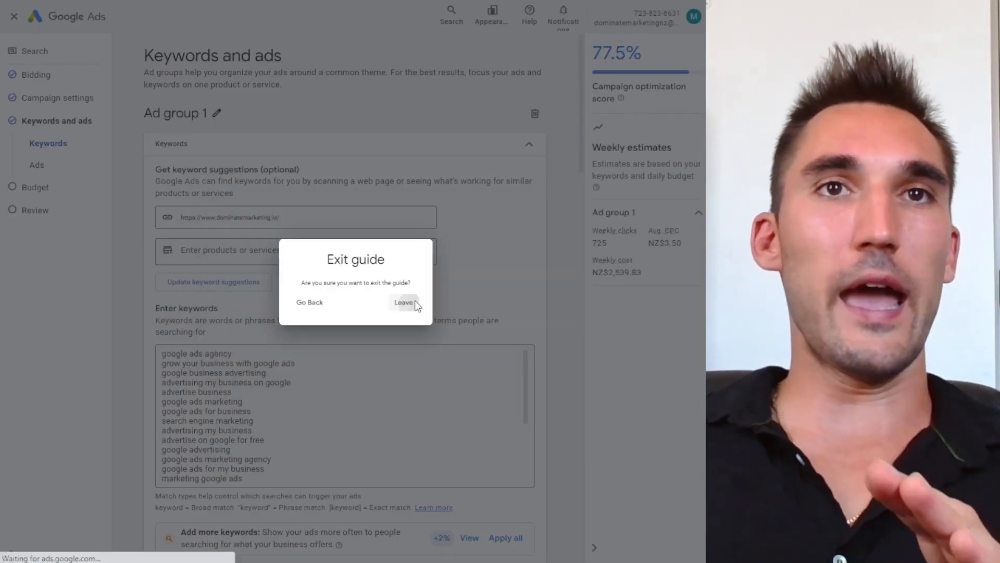
click(404, 303)
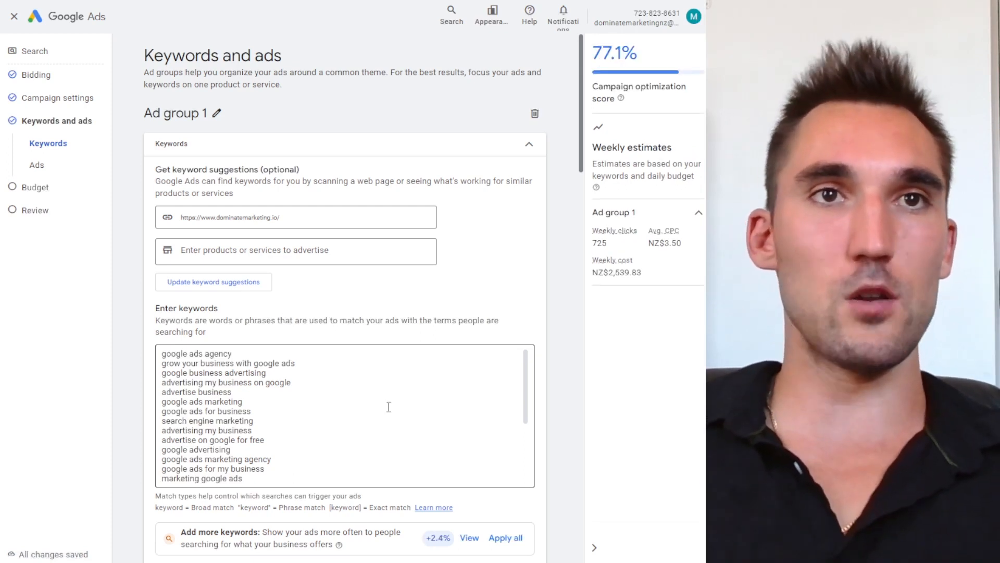
Step: Delete the suggested keywords from the ad group's keyword list, keeping only "google ads agency"
drag(243, 479, 391, 461)
key(BackSpace)
key(BackSpace)
key(BackSpace)
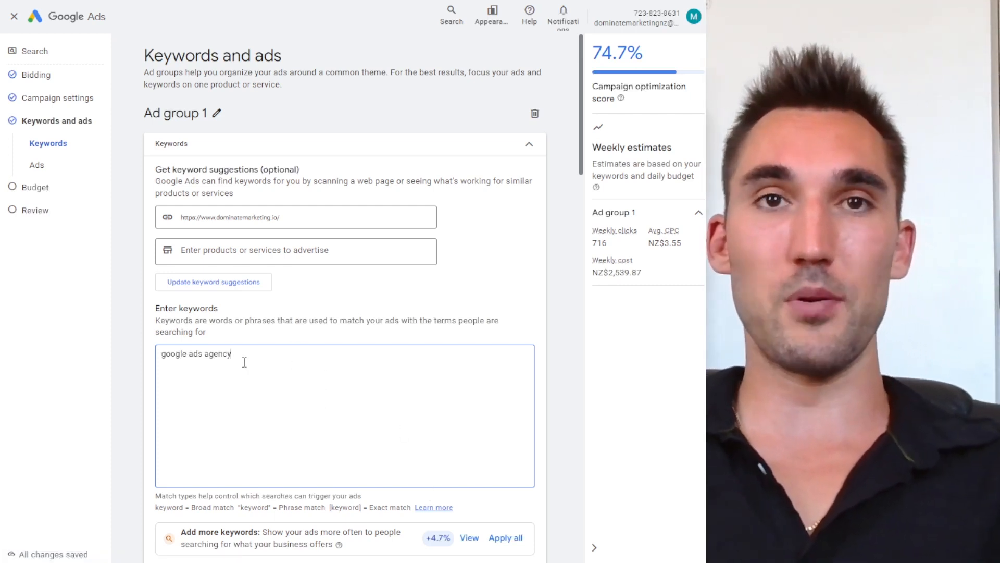
Step: Rename the ad group as Family Lawer
click(219, 115)
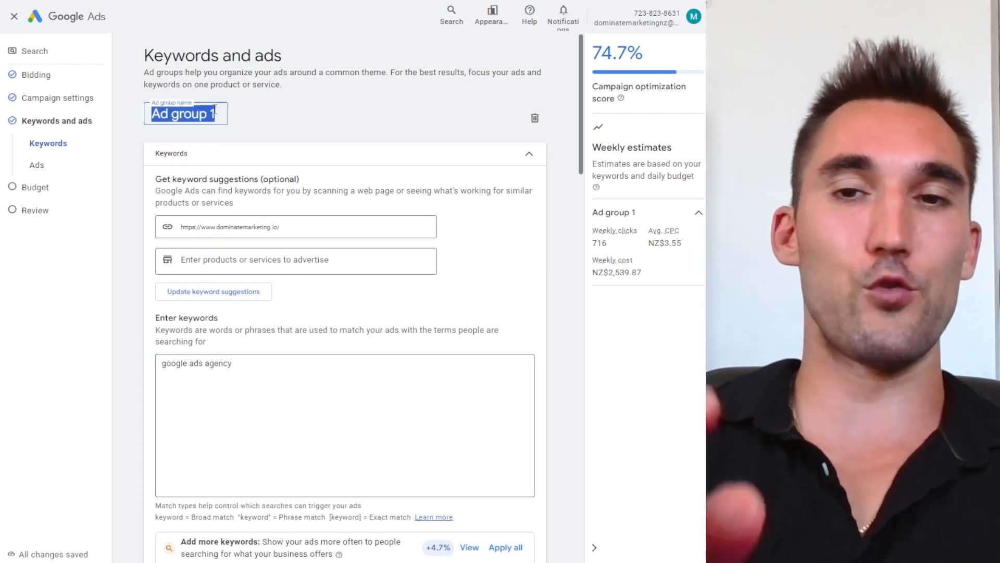
text(Family Law)
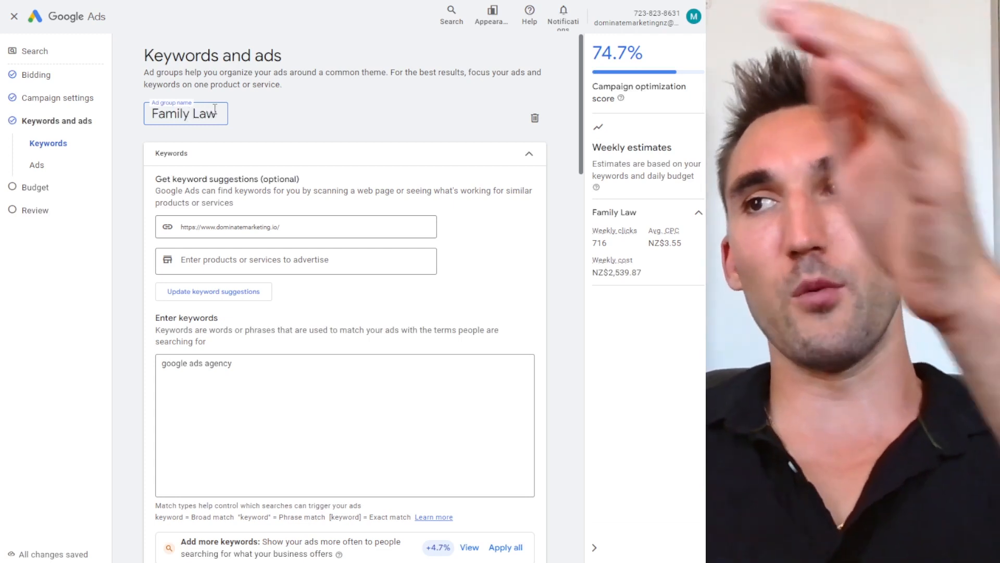
text(er)
click(301, 126)
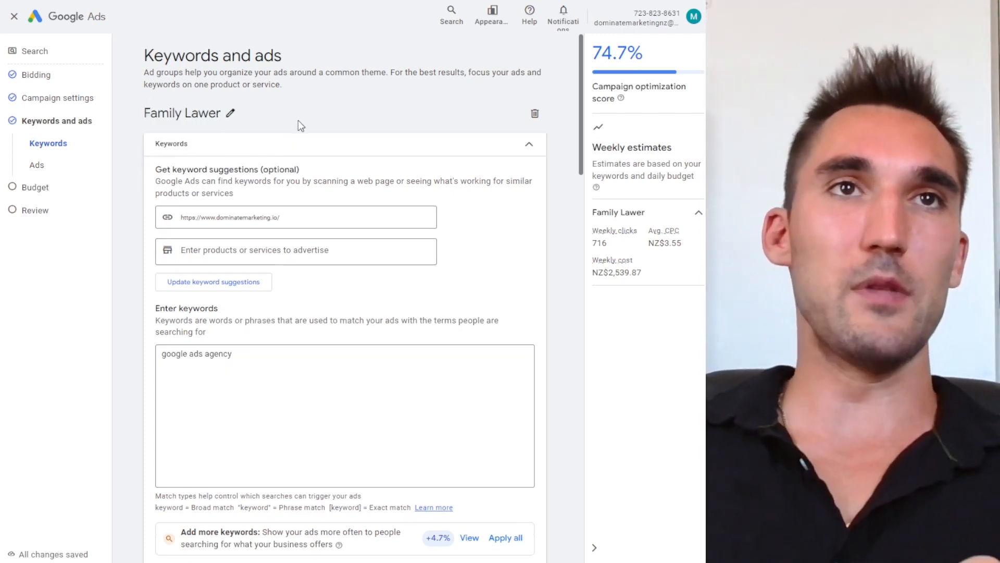
Step: Replace the remaining suggested keyword with the phrase match keyword "family lawyer" in quotation marks
scroll(287, 302, down, 1)
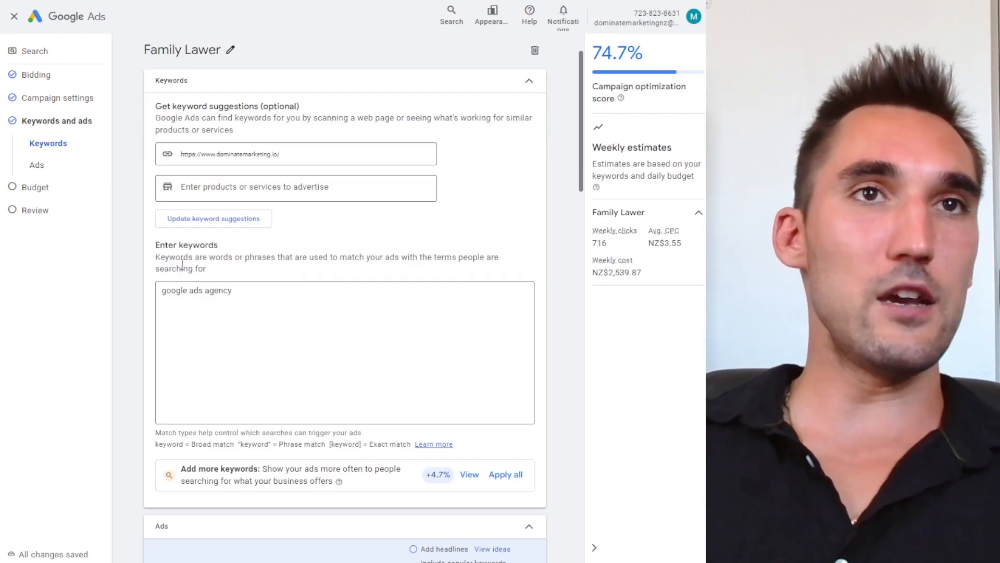
triple_click(287, 302)
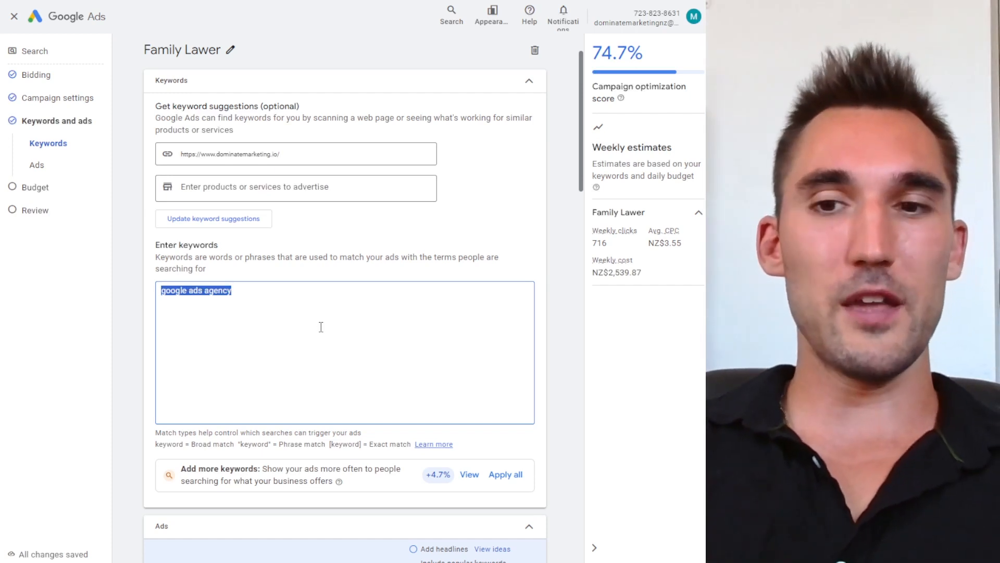
text(")
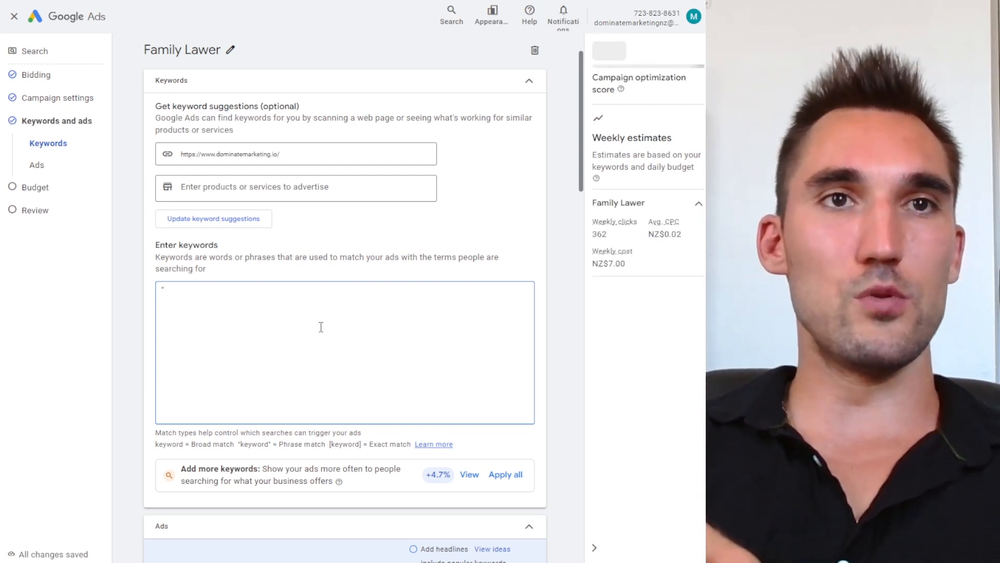
key(BackSpace)
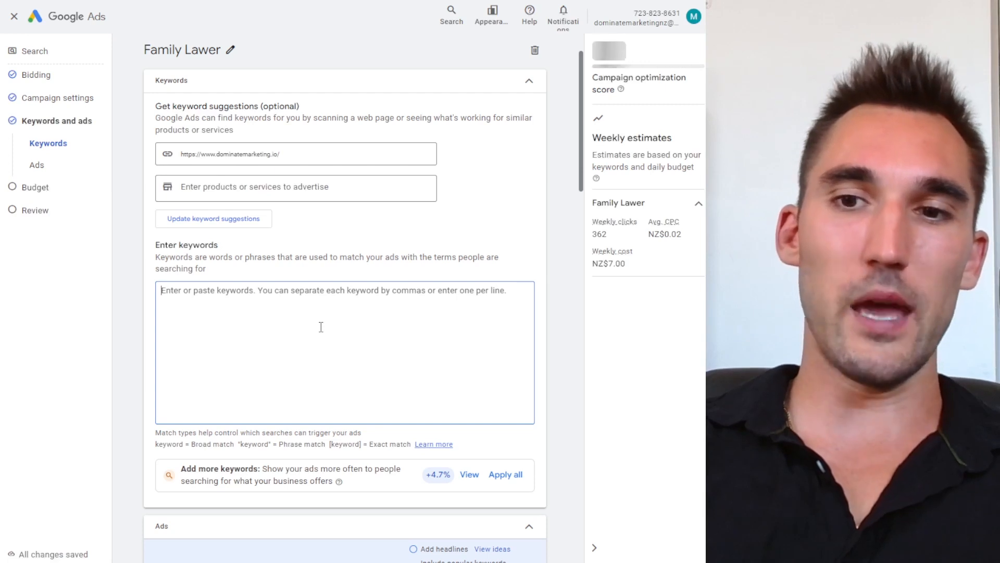
text("famila)
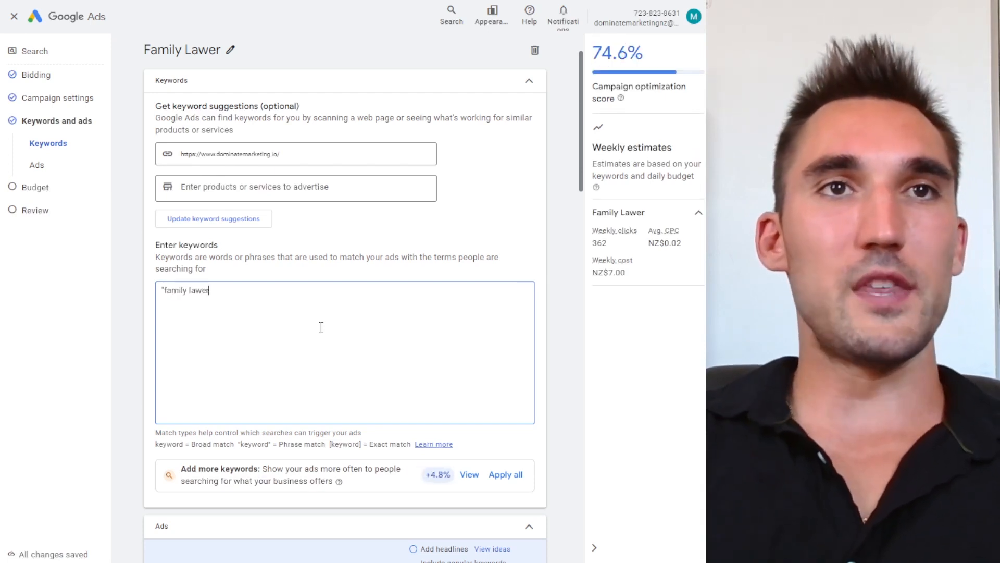
text( lawer")
key(Left)
key(Left)
key(Left)
text(y)
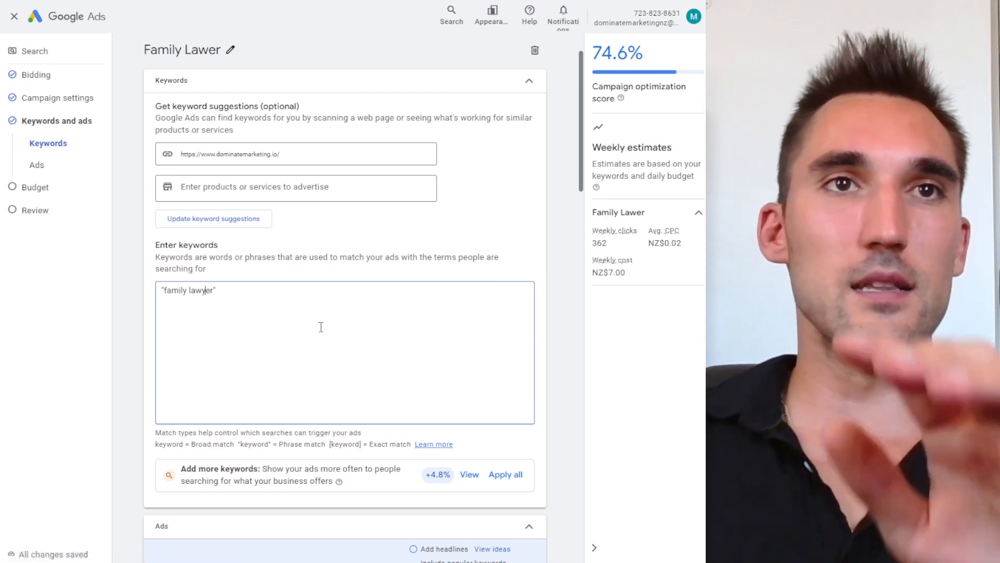
Step: Add the exact match keyword [family lawyer] on a new line below the phrase match keyword
click(252, 333)
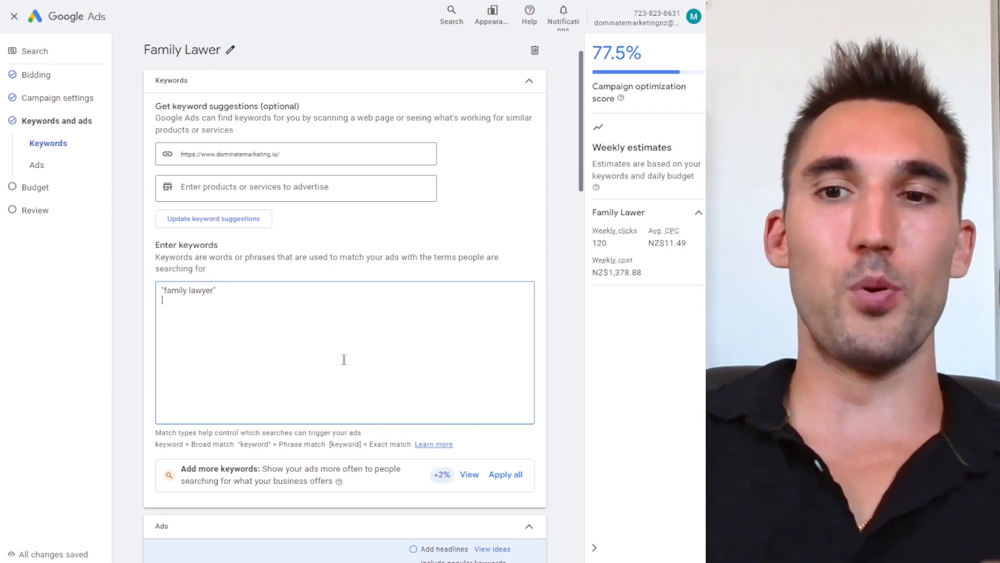
key(BackSpace)
key(Return)
text([family lawyer)
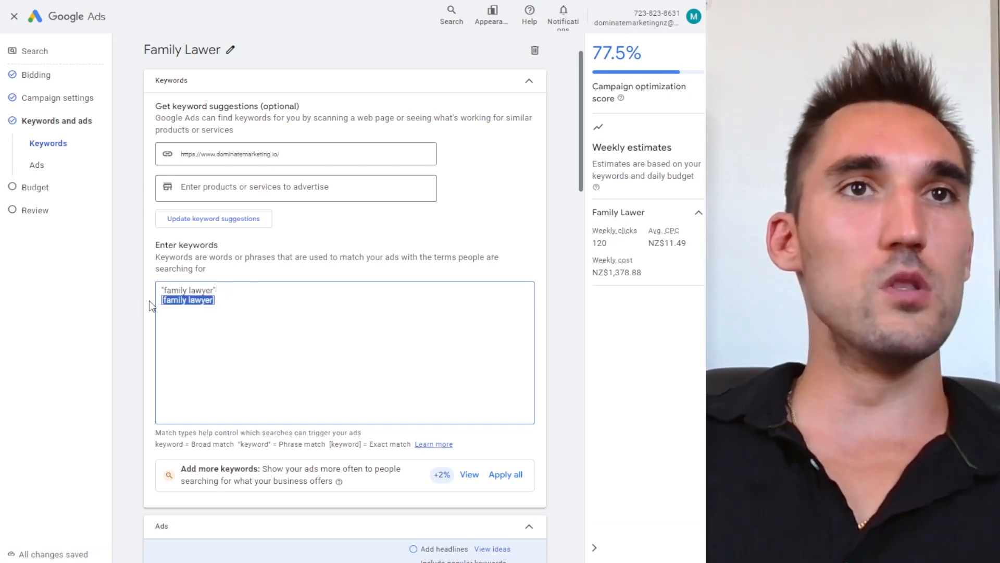
click(215, 298)
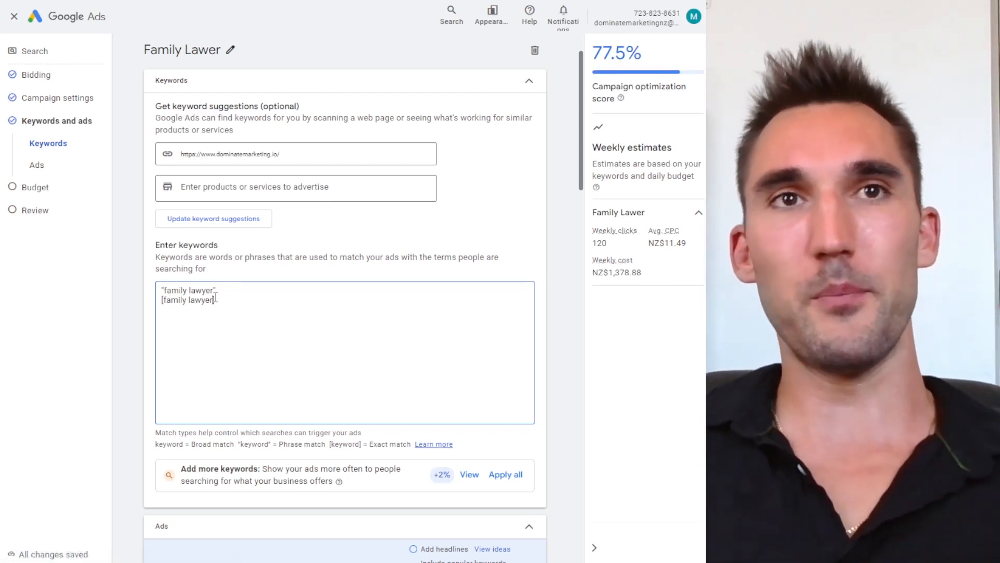
drag(219, 293, 160, 296)
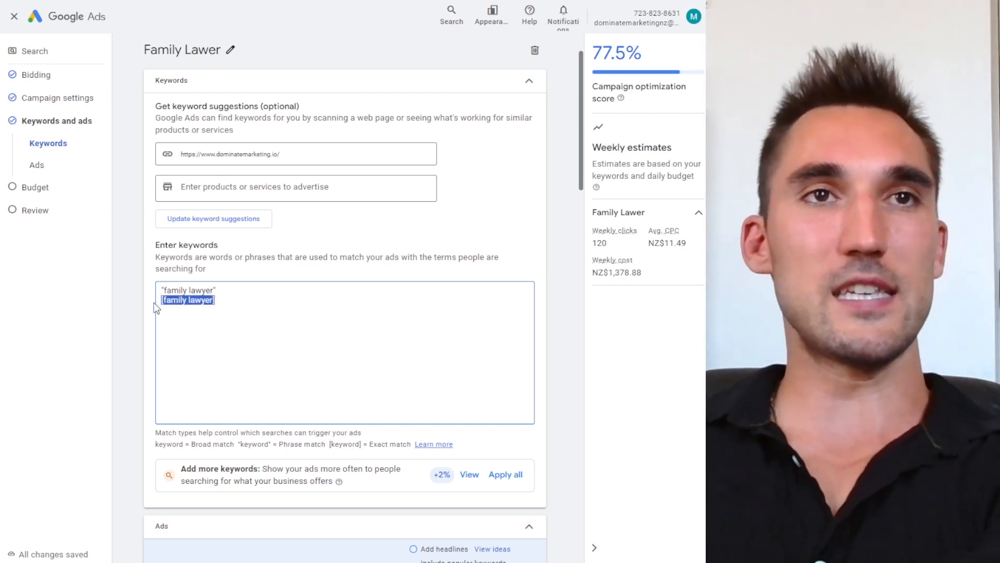
drag(225, 307, 161, 310)
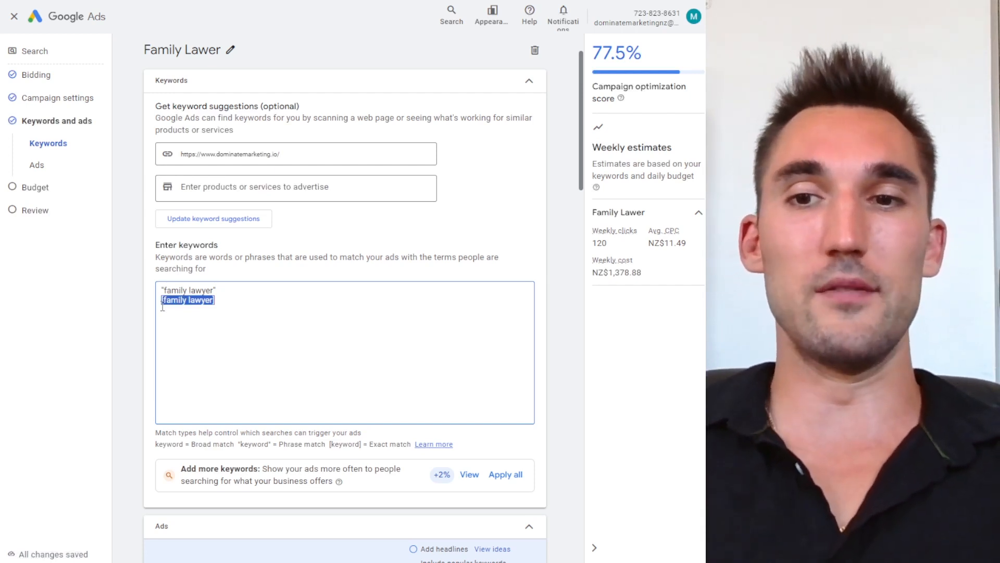
Step: Delete the exact match keyword [family lawyer] from the keyword list, keeping only the phrase match keyword
key(BackSpace)
key(BackSpace)
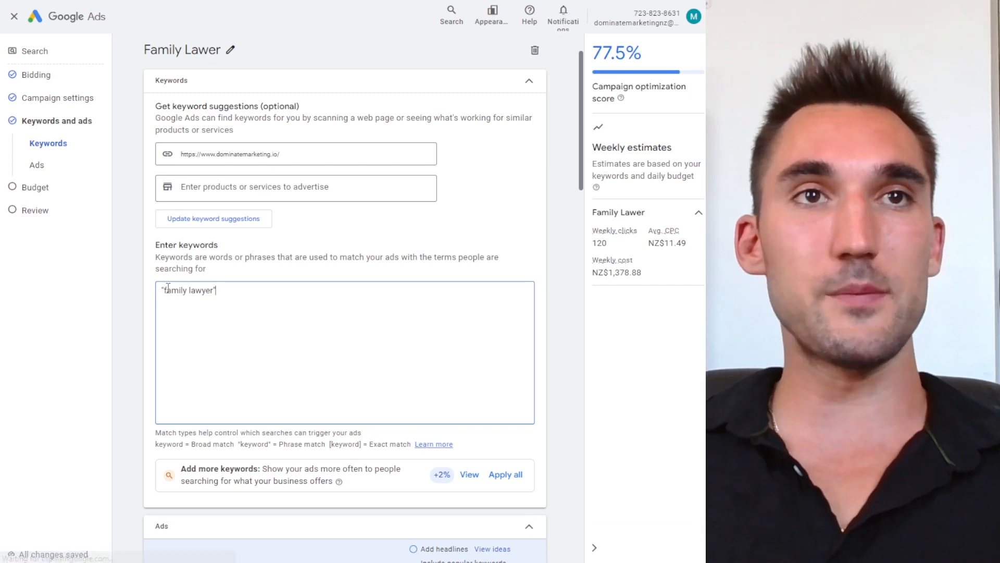
click(159, 290)
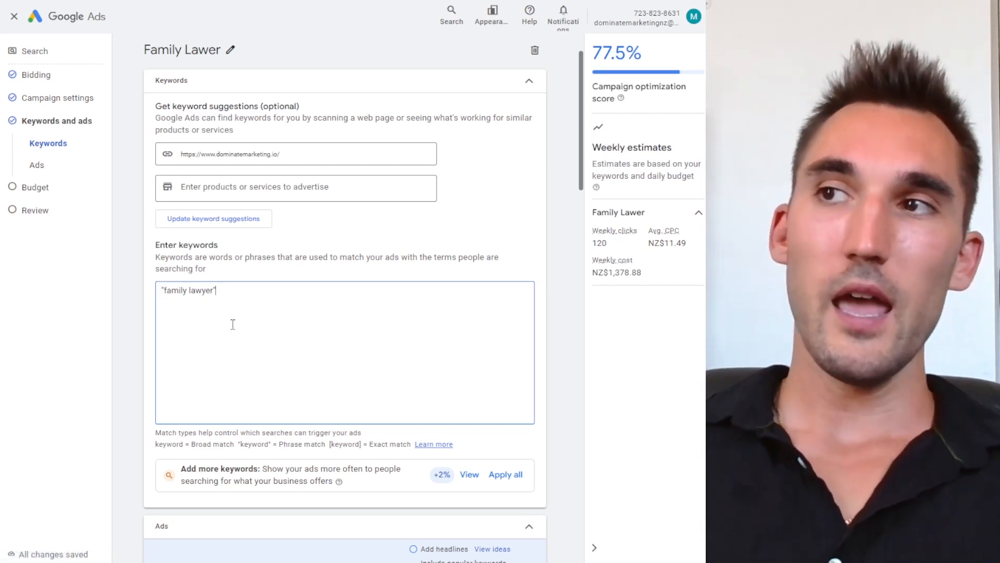
Step: Add the broad match keyword family lawyer, without quotation marks or brackets, on a new line below the phrase match keyword
key(Return)
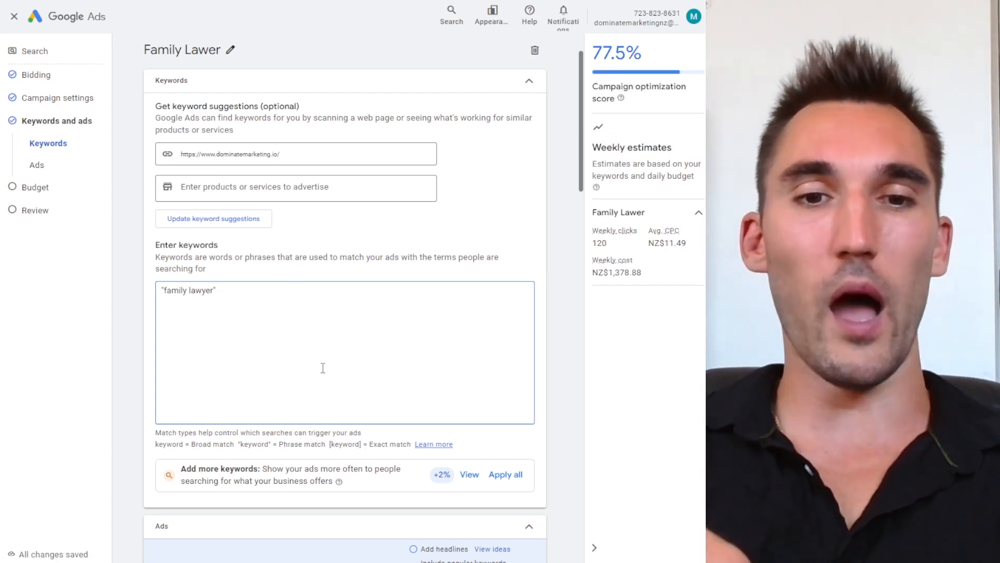
text(ly lawyer)
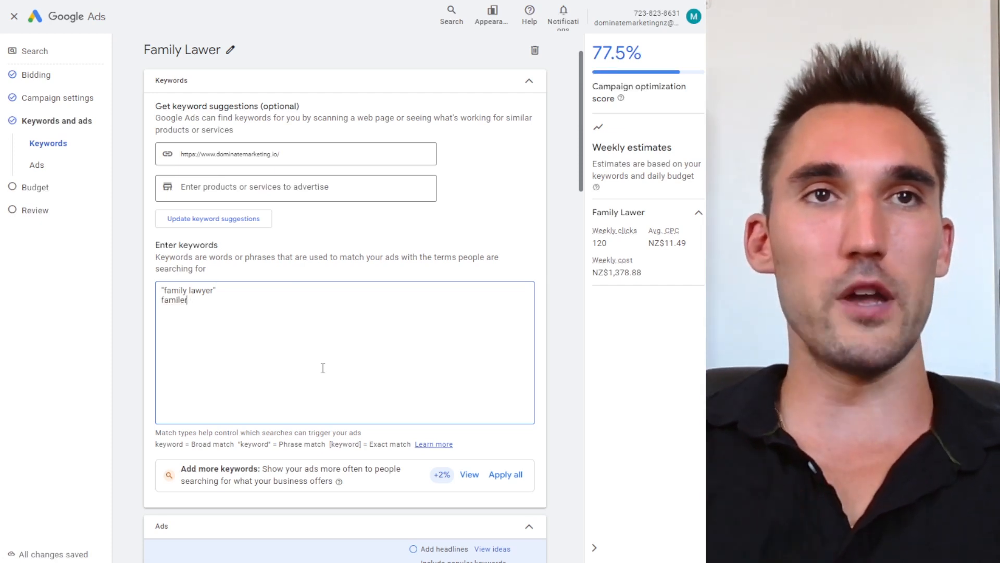
drag(219, 300, 150, 303)
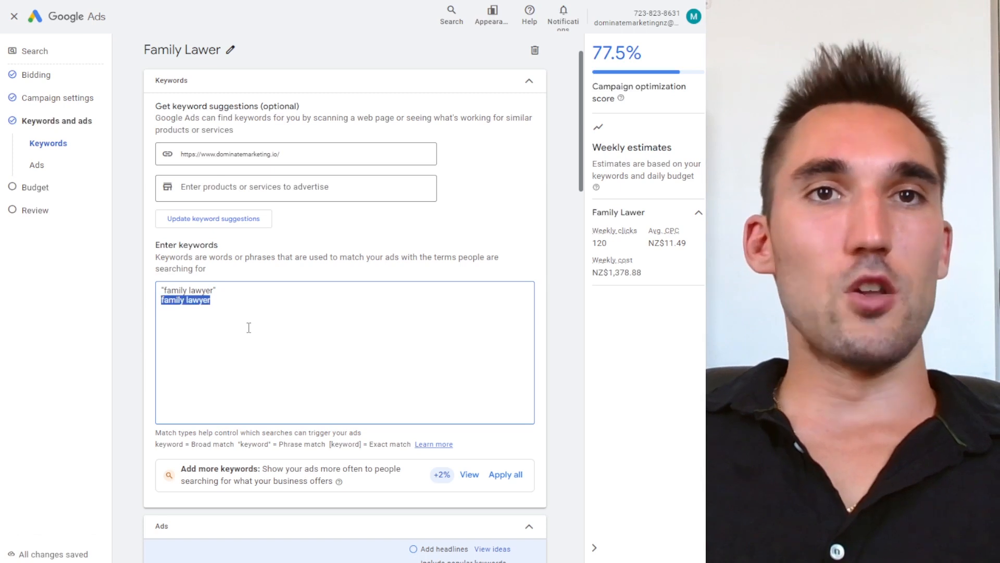
click(230, 302)
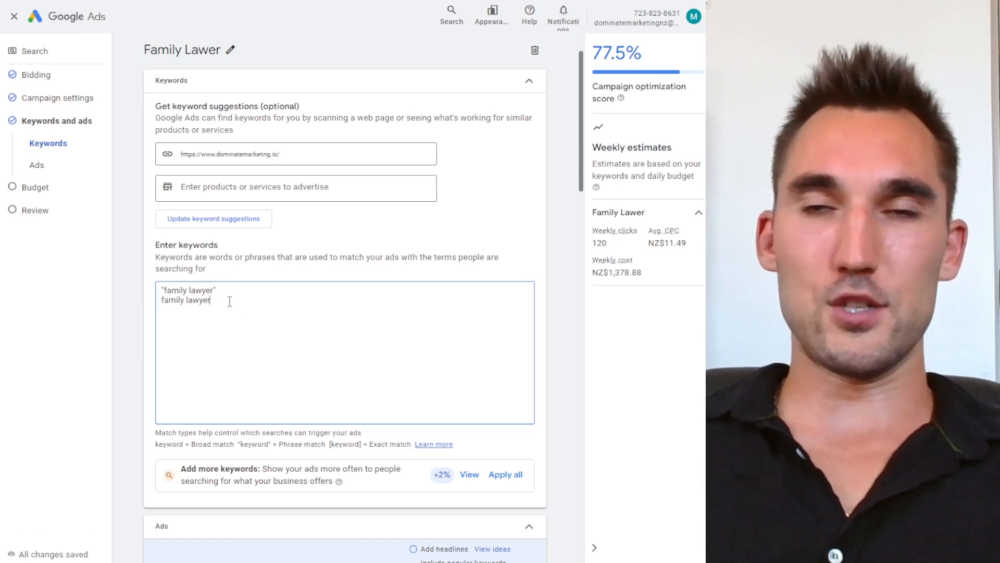
drag(229, 301, 149, 307)
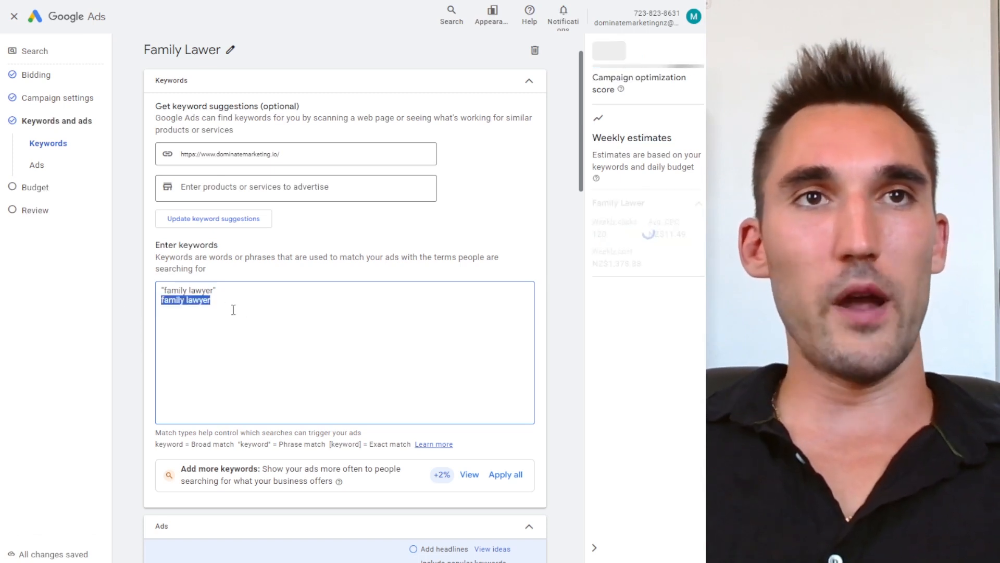
click(223, 302)
drag(224, 300, 126, 299)
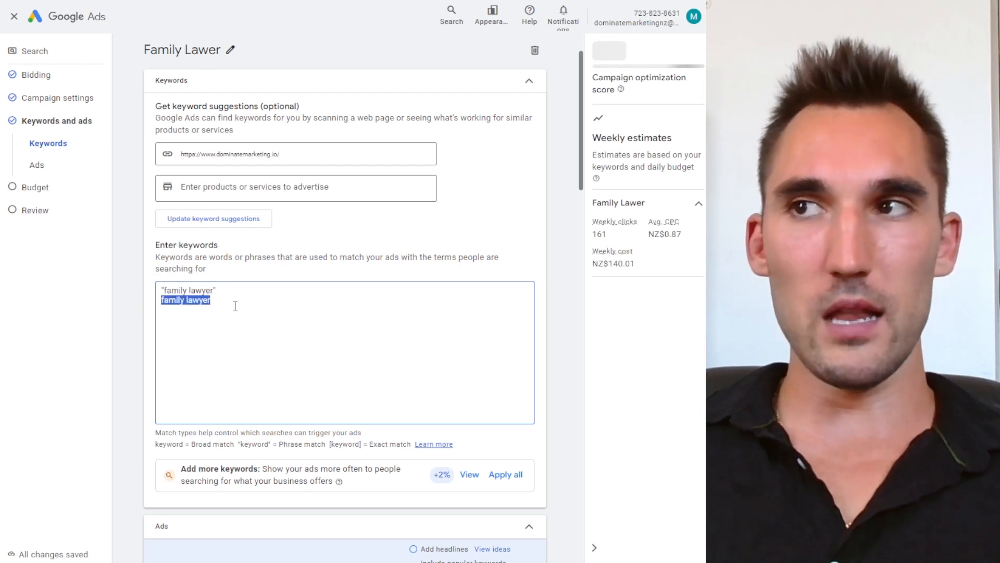
click(242, 306)
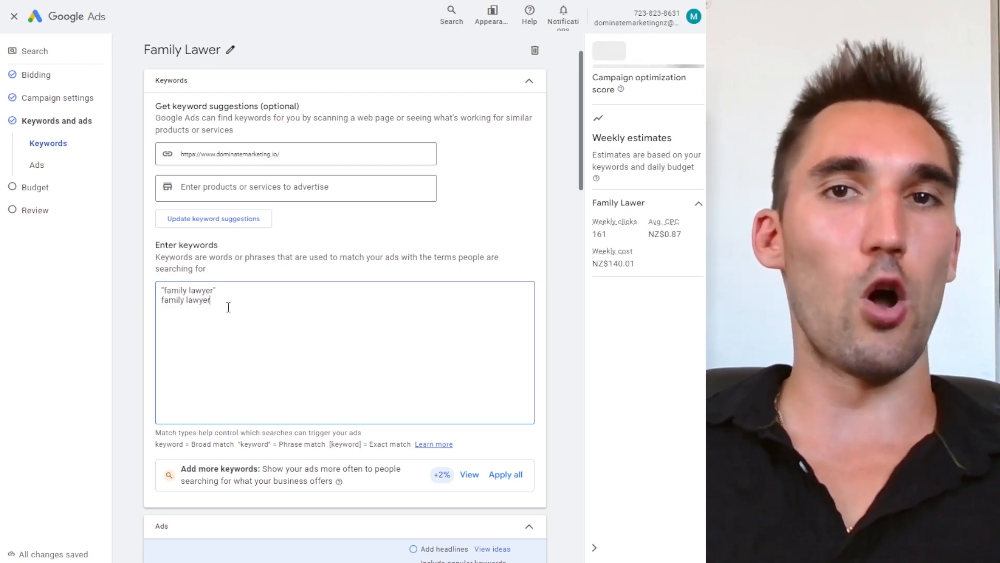
Step: Delete the broad match keyword family lawyer and its empty line from the keyword list
drag(214, 302, 159, 302)
key(BackSpace)
key(BackSpace)
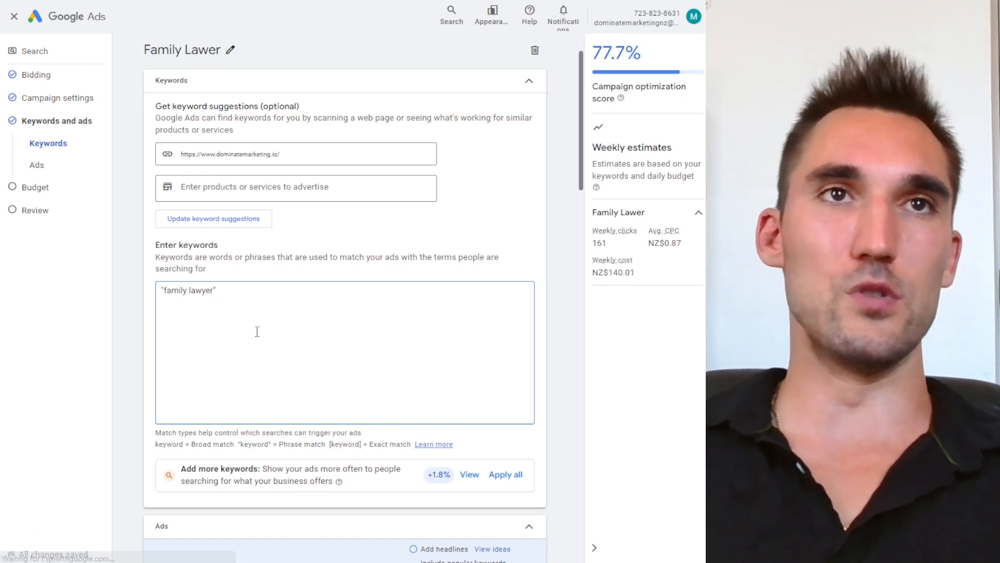
Step: Extend the ad's final URL with the landing page path family-law after dominatemarketing.io/
scroll(255, 328, down, 1)
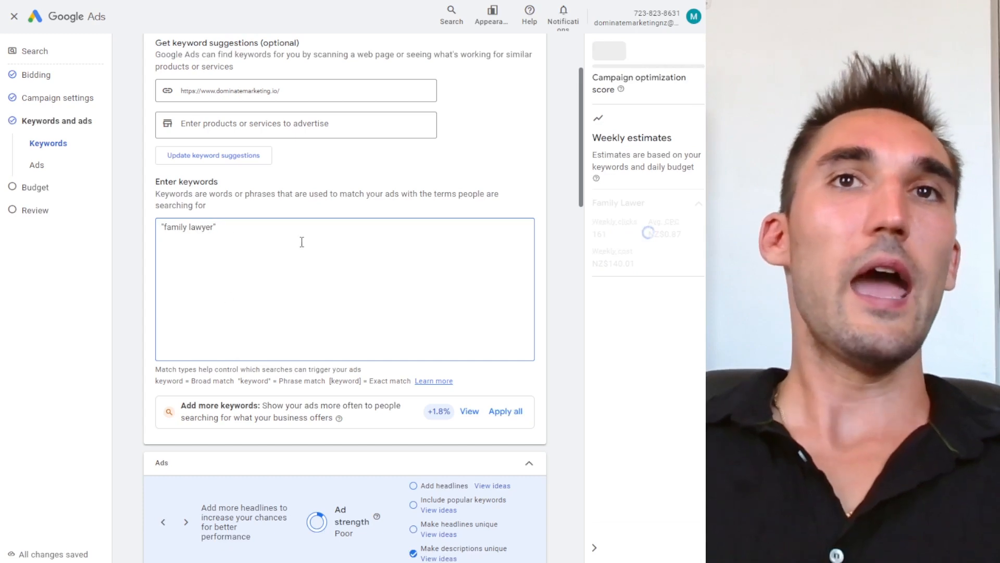
scroll(249, 93, up, 2)
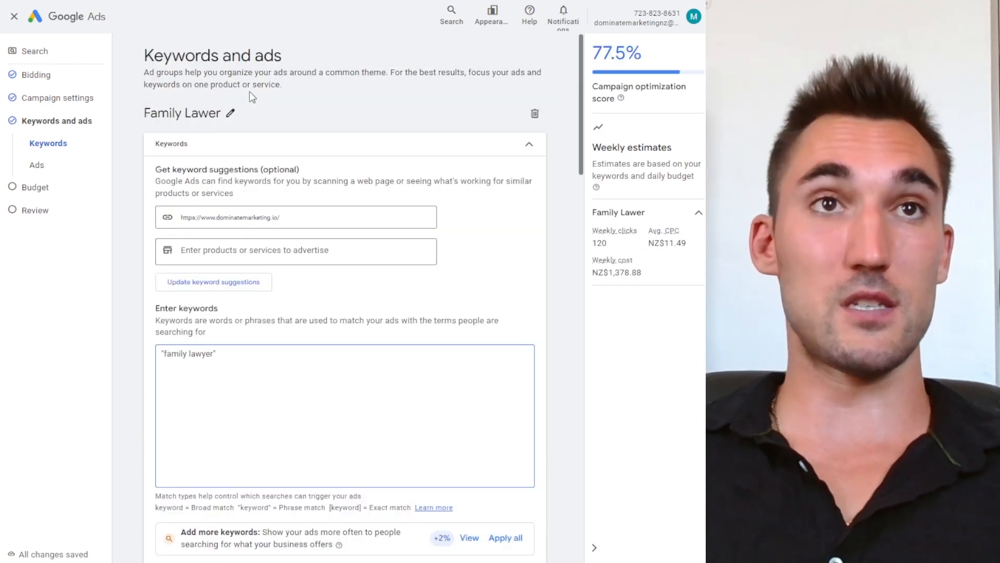
scroll(300, 165, down, 5)
scroll(302, 174, down, 3)
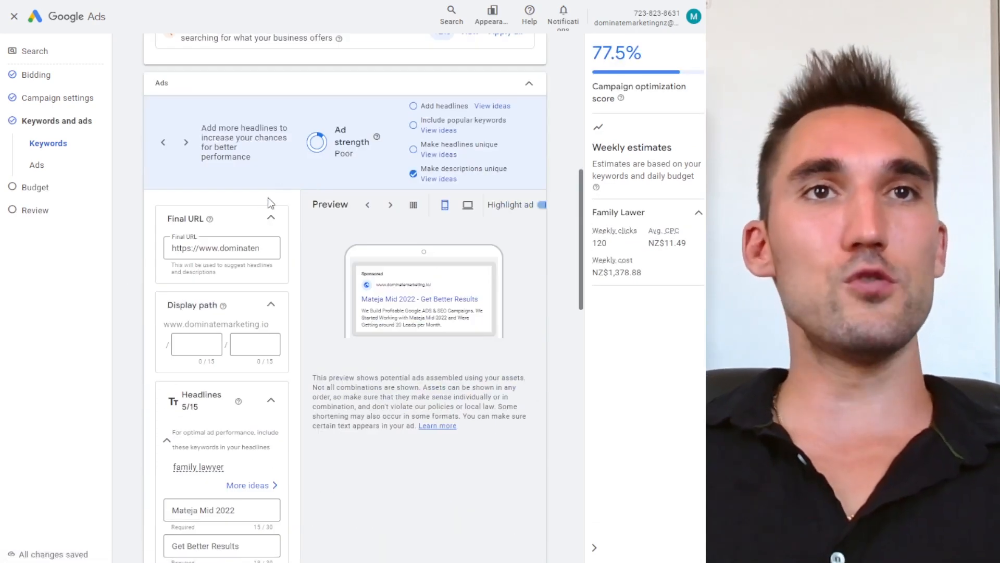
scroll(248, 157, down, 1)
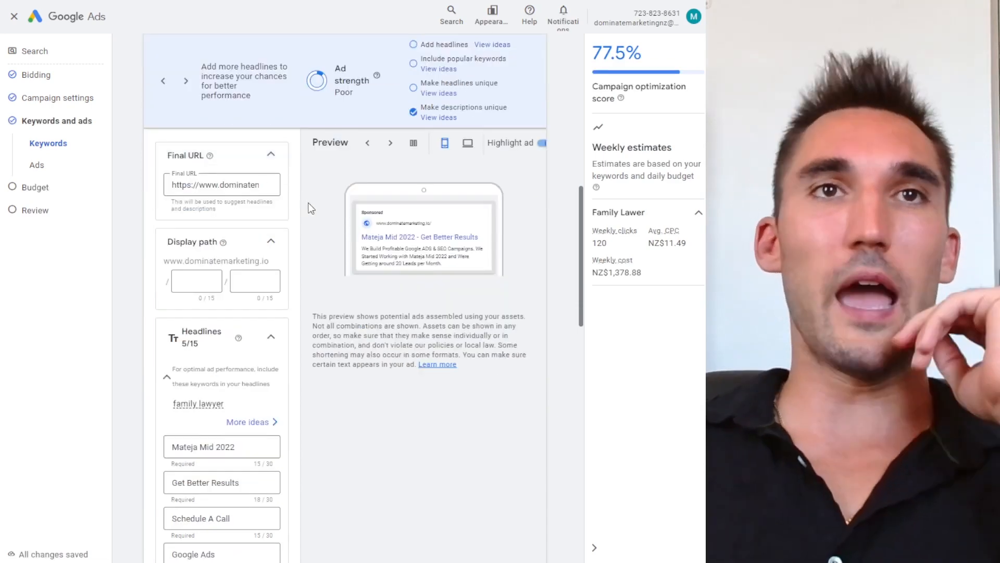
scroll(275, 281, up, 1)
scroll(281, 278, down, 1)
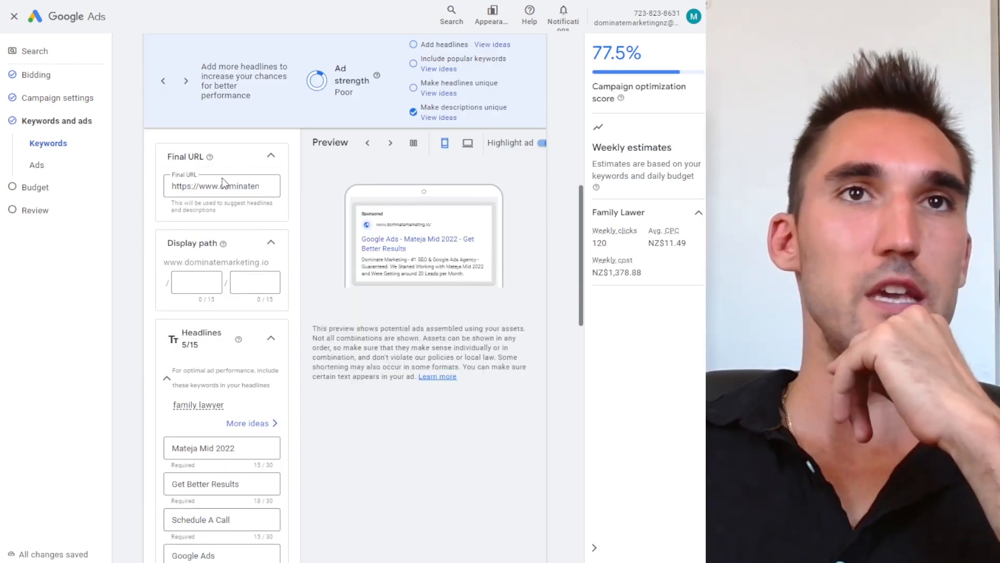
triple_click(252, 186)
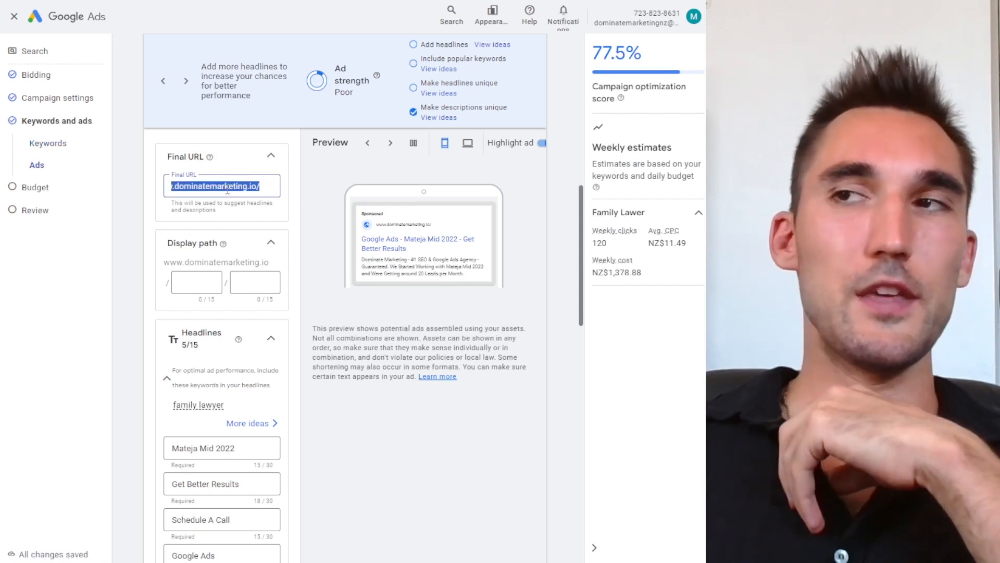
click(227, 186)
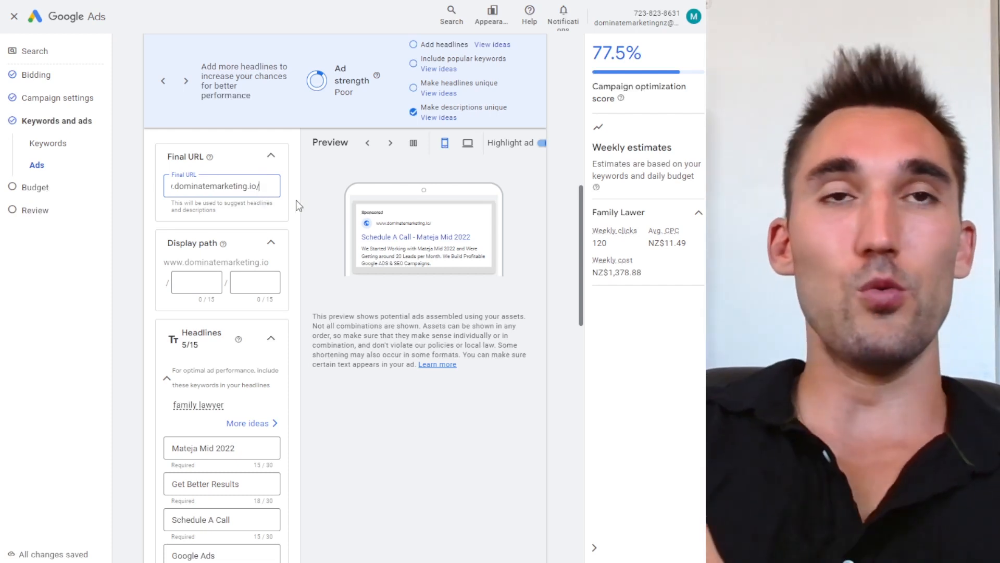
text(fam)
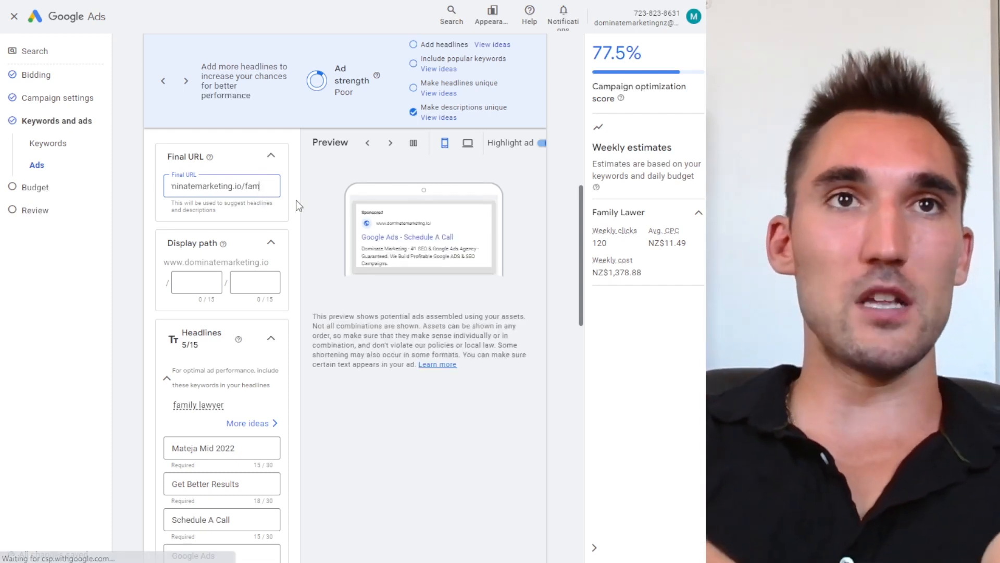
text(ily-law)
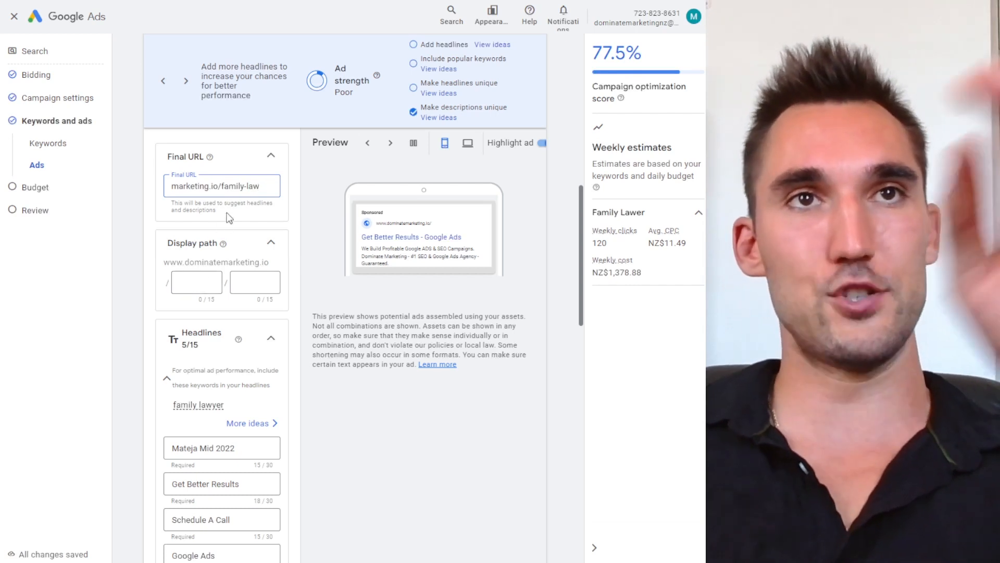
drag(260, 188, 141, 188)
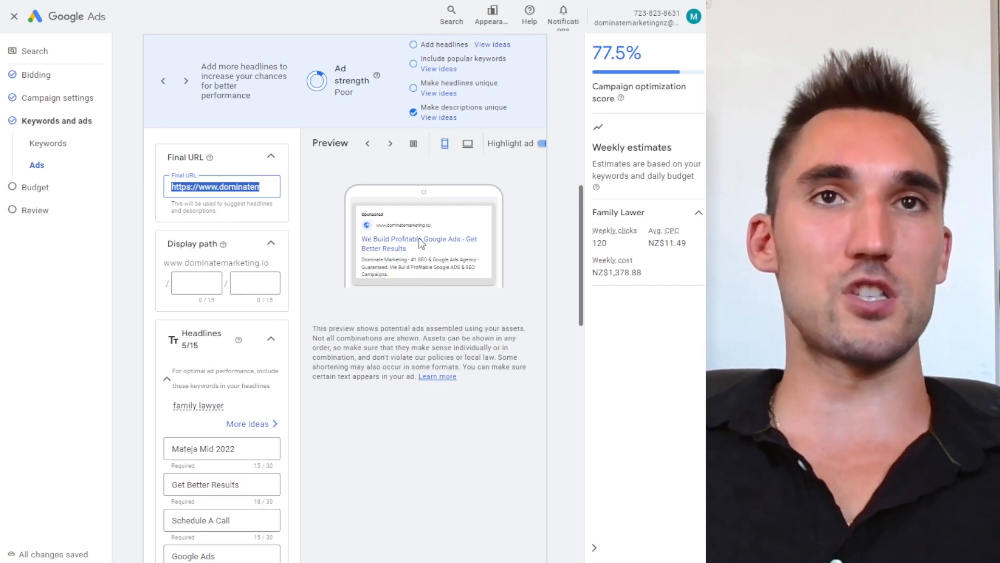
Step: Set the first part of the ad's display path to familylawyer
key(ctrl+plus)
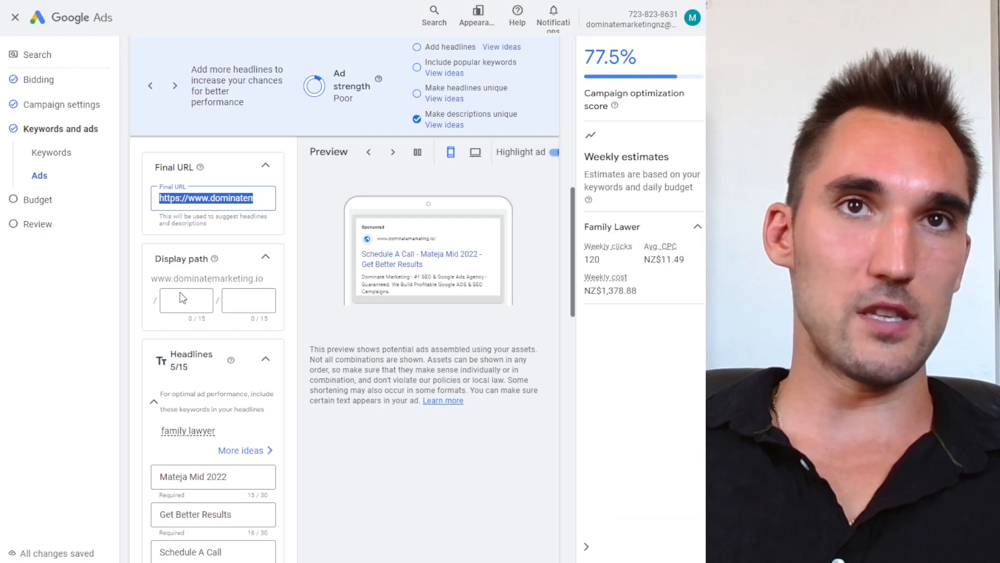
click(188, 298)
text(famil)
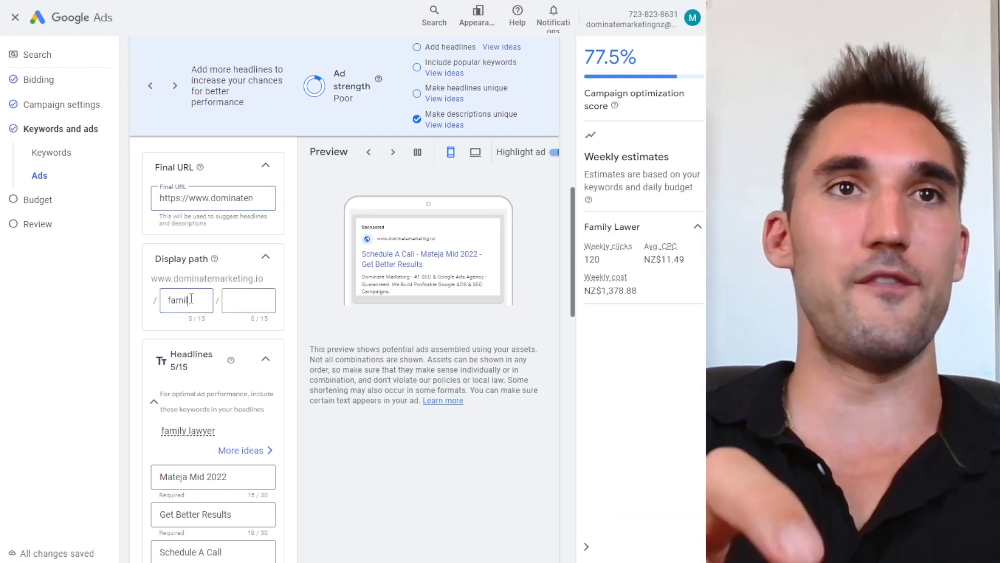
text(ylawyer)
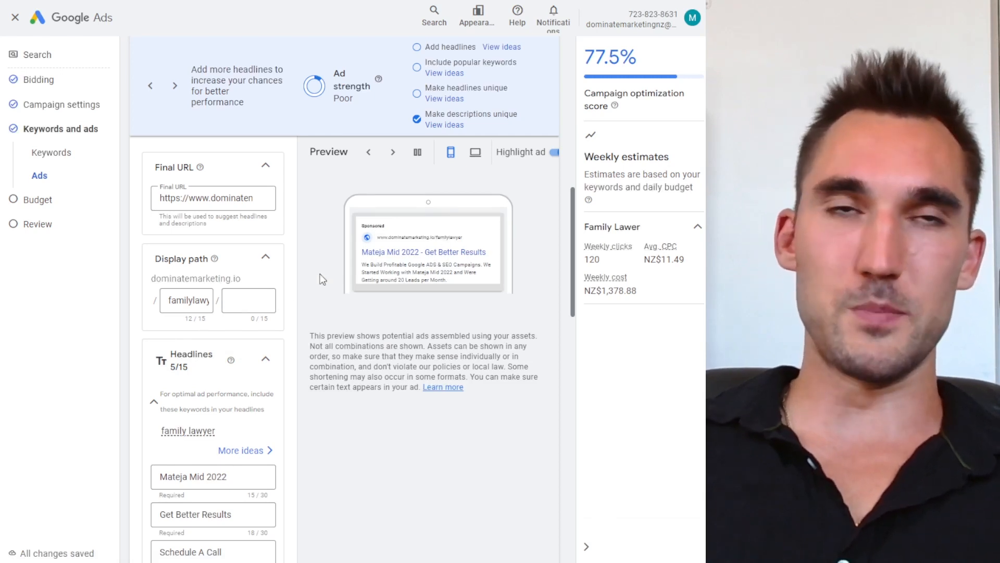
drag(180, 306, 269, 299)
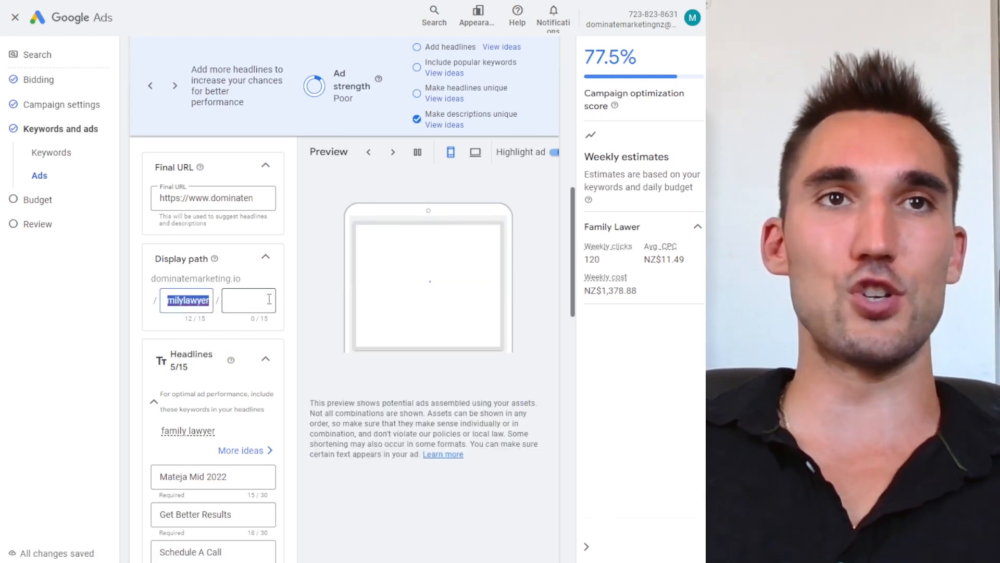
click(191, 300)
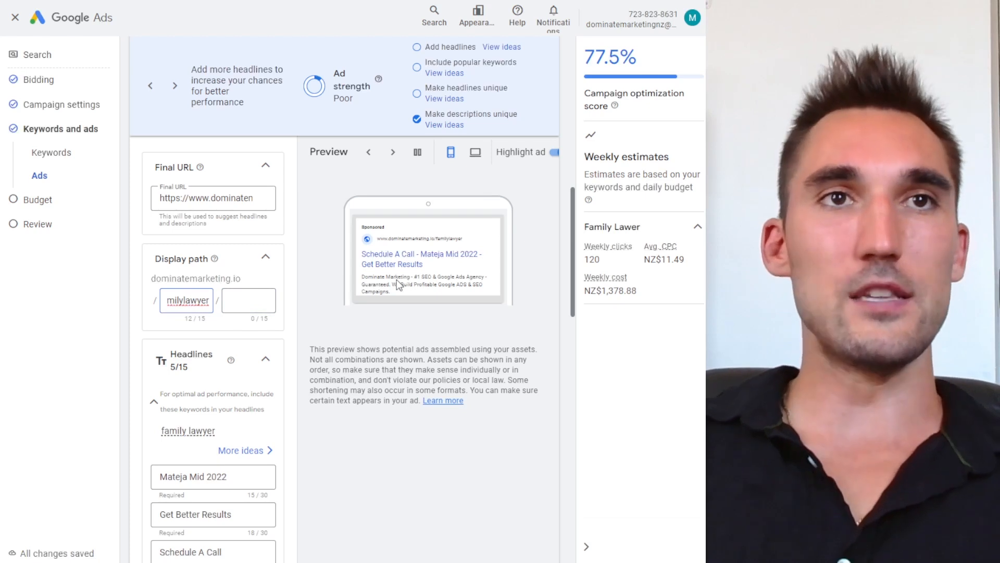
scroll(435, 276, down, 1)
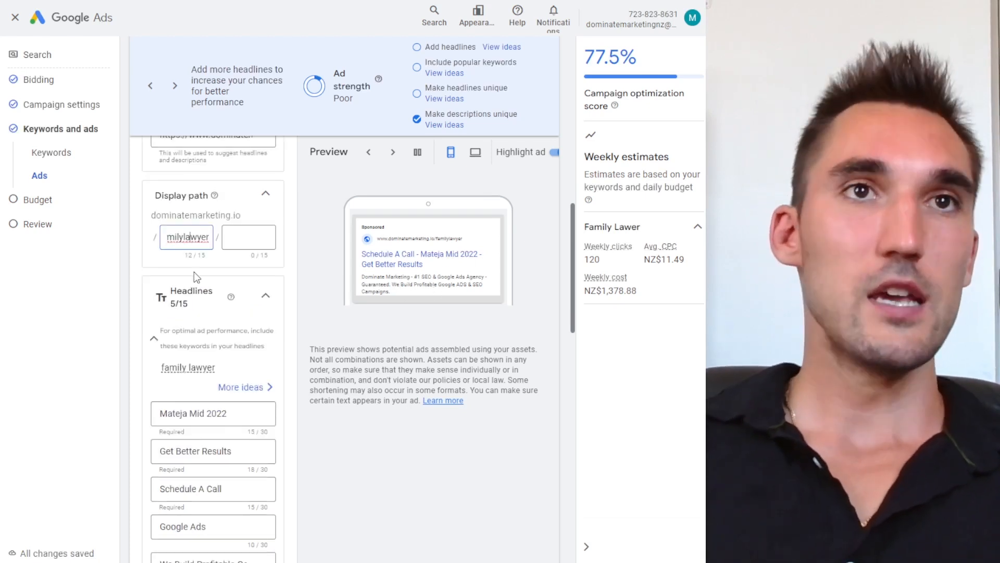
drag(177, 239, 218, 244)
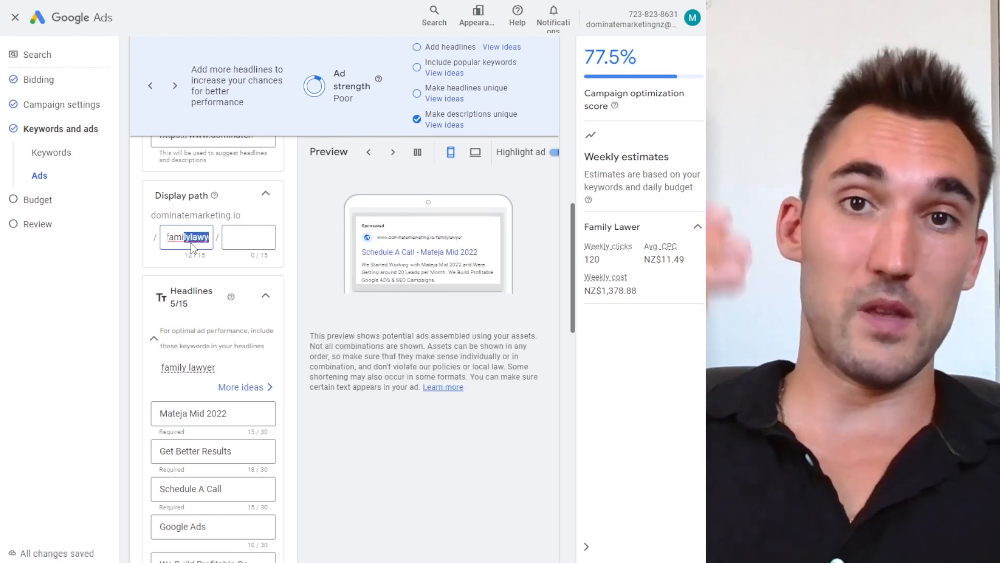
Step: Clear the five prefilled headlines of the ad, from "Mateja Mid 2022" through the fifth one
scroll(211, 301, down, 1)
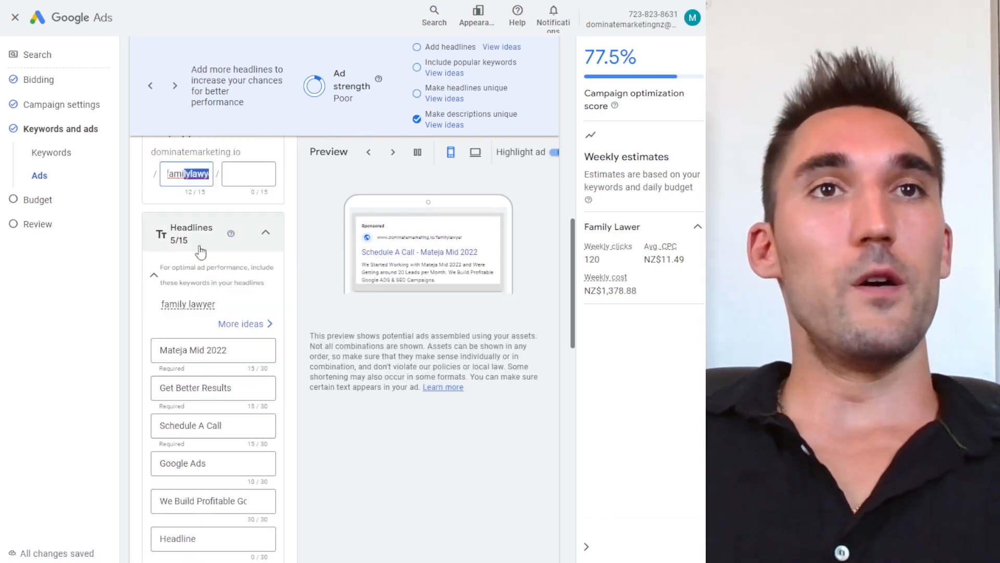
scroll(211, 245, down, 2)
drag(234, 226, 134, 232)
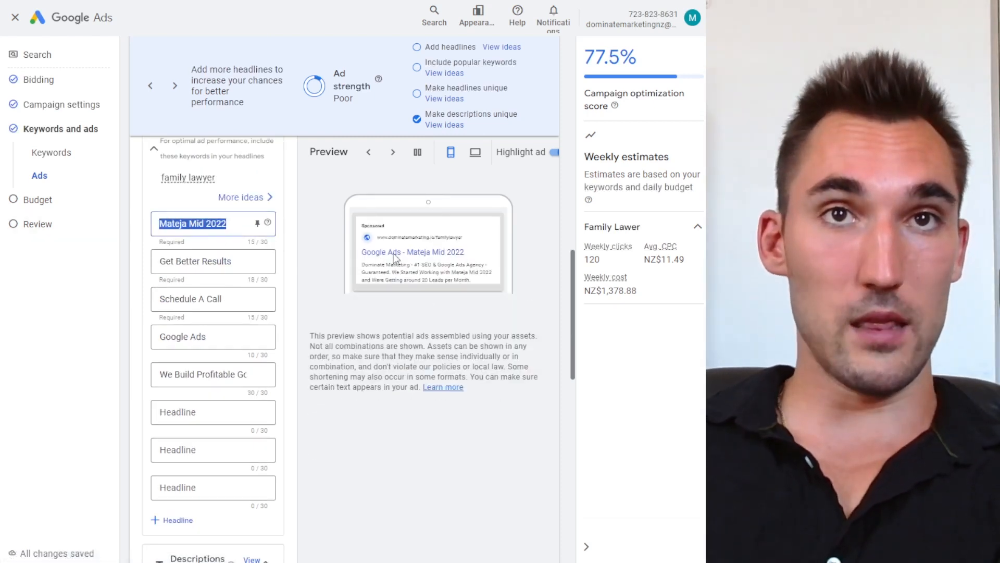
key(BackSpace)
drag(233, 260, 135, 260)
key(BackSpace)
drag(223, 298, 158, 305)
key(BackSpace)
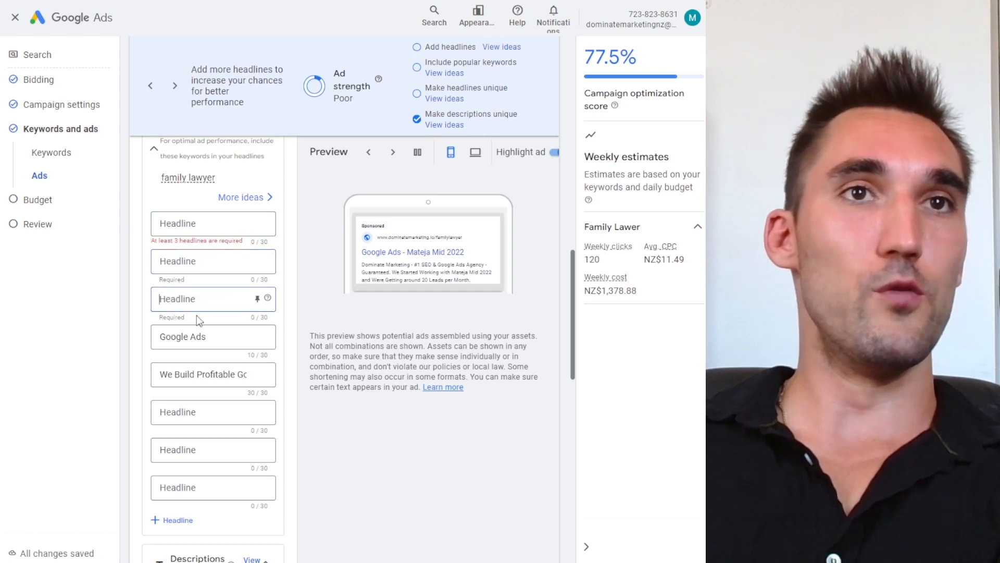
drag(208, 337, 158, 336)
key(BackSpace)
drag(250, 374, 158, 374)
key(BackSpace)
Step: Pin the first, second and third empty headlines to show only in positions 1, 2 and 3 respectively
click(201, 223)
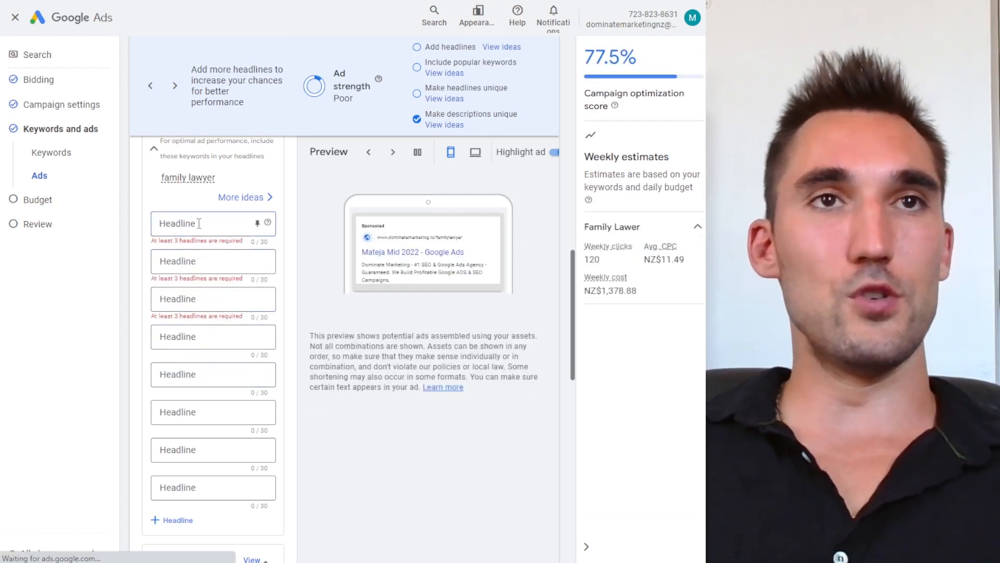
scroll(199, 237, down, 1)
scroll(199, 236, up, 2)
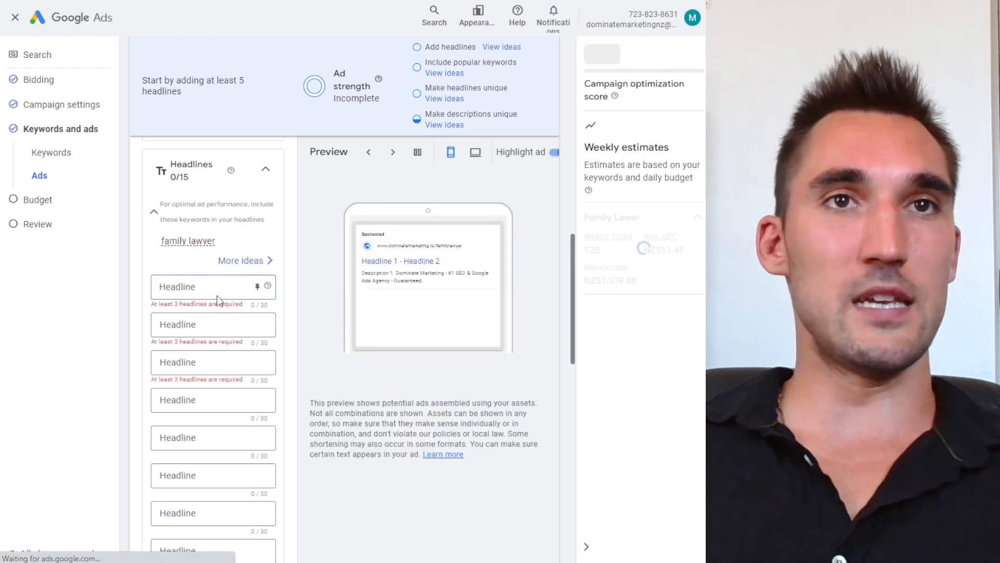
click(252, 292)
click(308, 407)
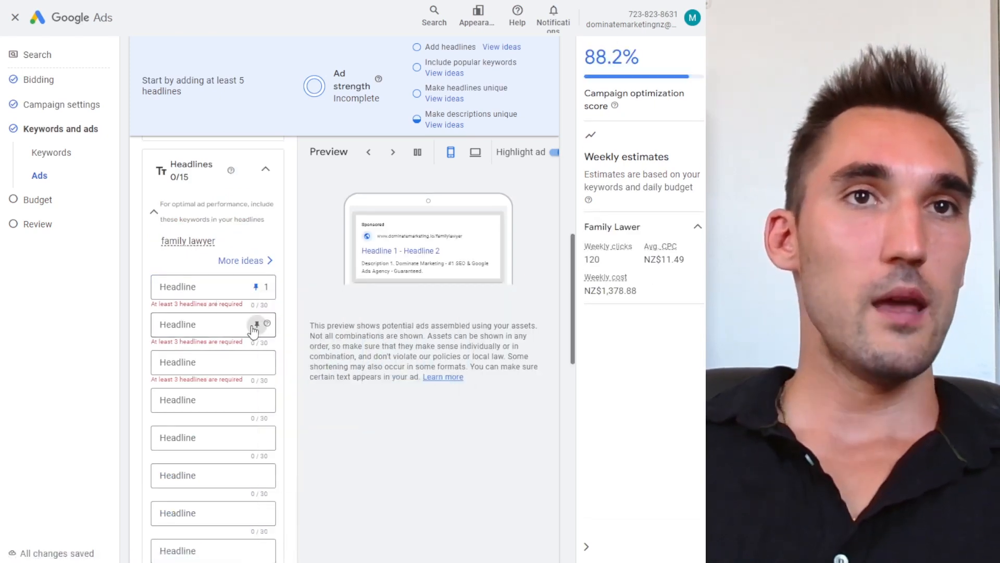
click(255, 326)
click(301, 217)
click(257, 362)
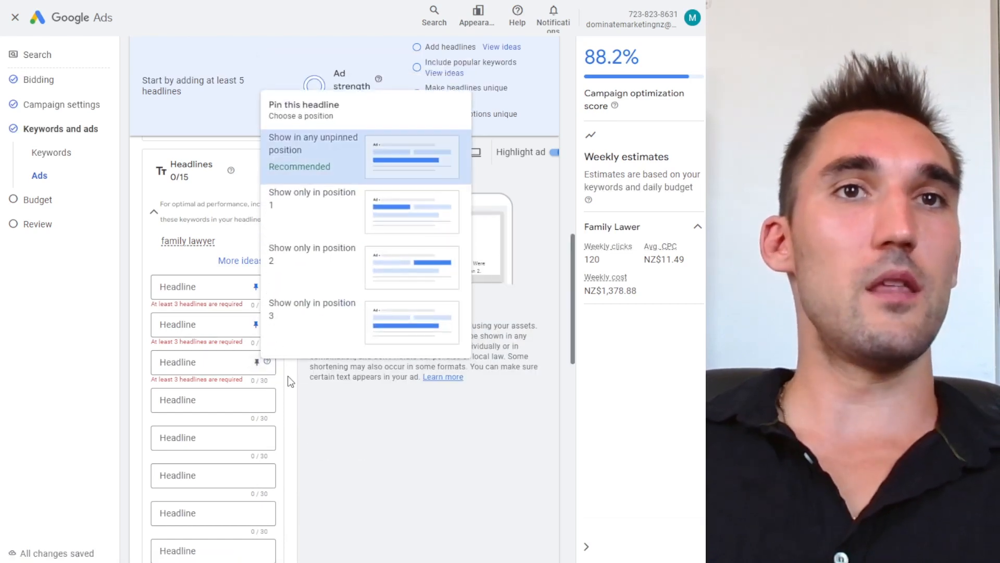
click(319, 311)
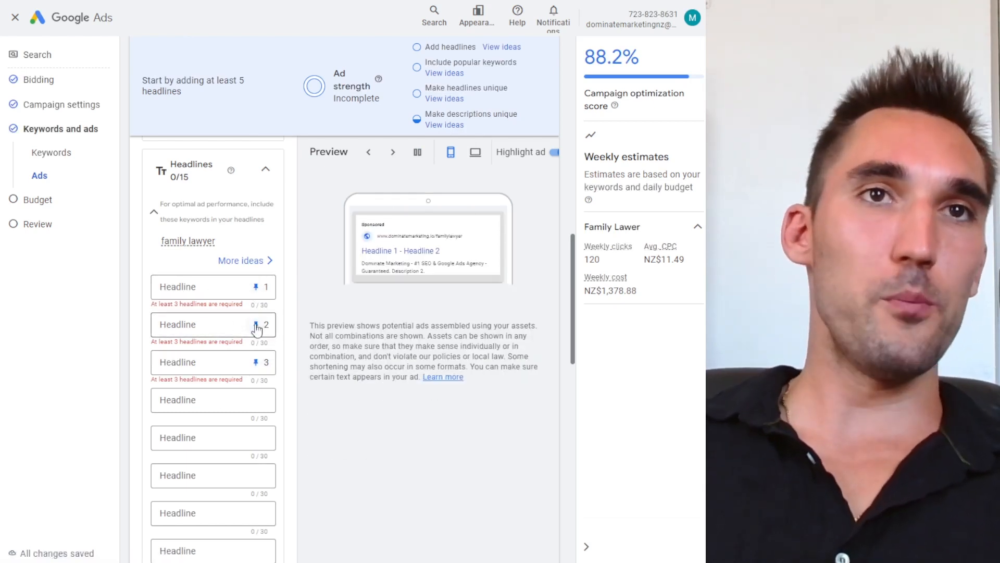
Step: Enter Family Lawyer In Auckland as the ad's first headline, the one pinned to position 1
scroll(259, 336, down, 2)
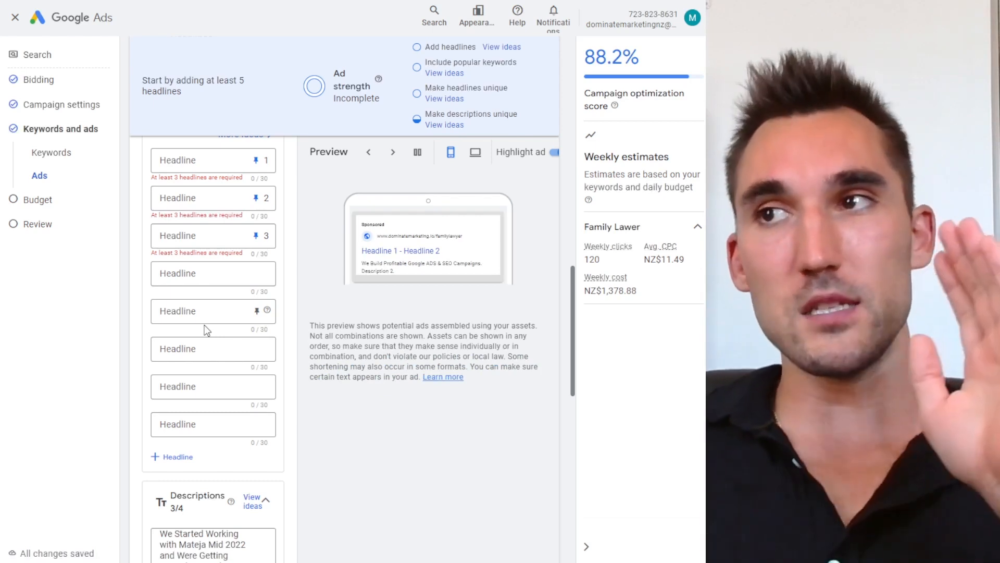
click(198, 161)
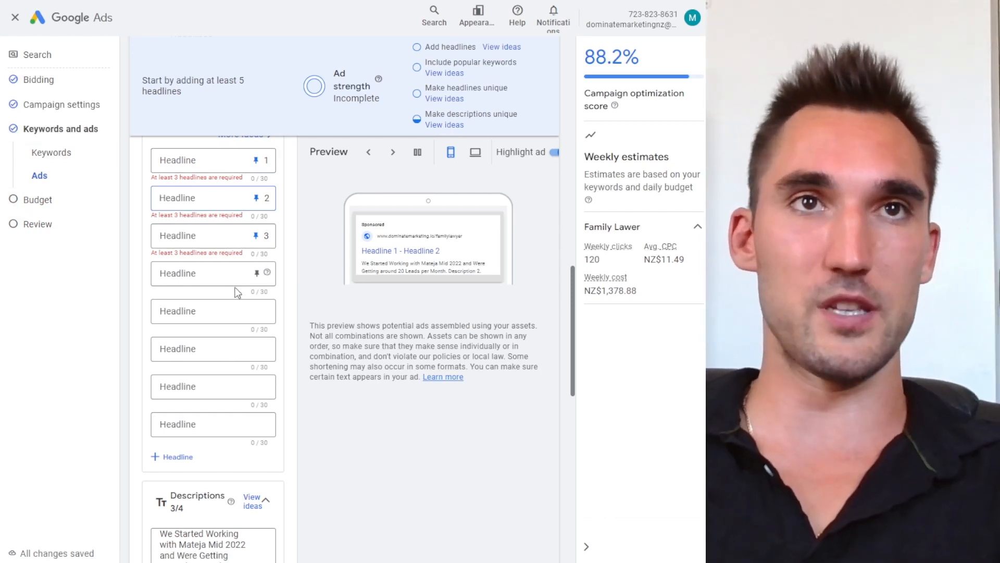
scroll(235, 294, up, 2)
scroll(203, 355, down, 1)
click(200, 228)
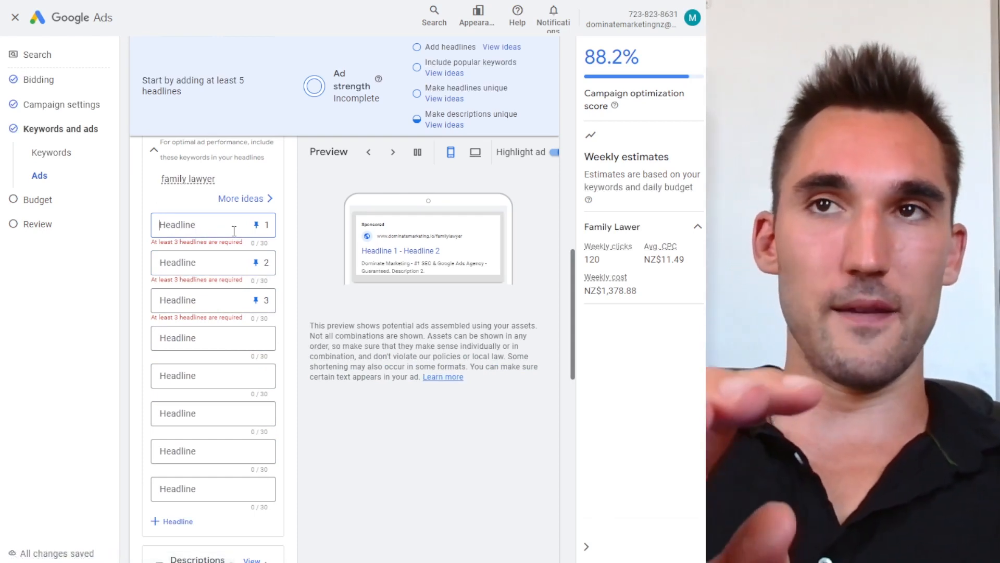
text(Familw)
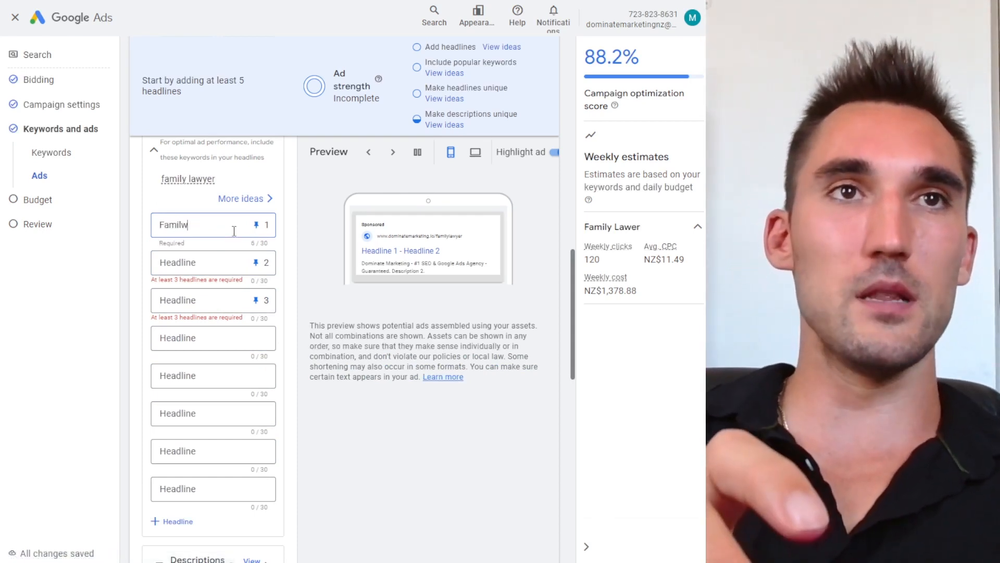
key(BackSpace)
text(y Lawyer In Auckland)
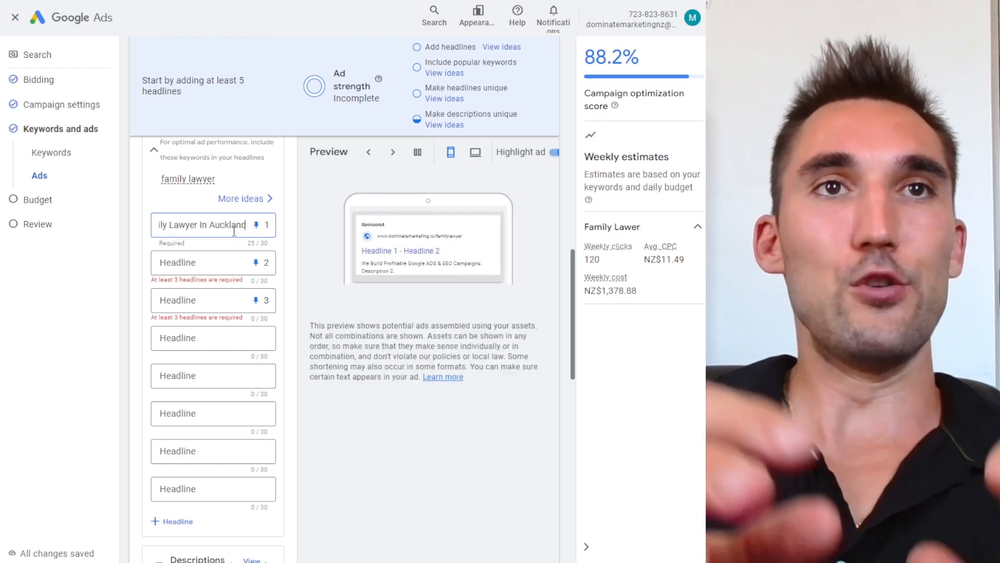
Step: Try the word Best at the start of the first headline and remove it again
drag(206, 228, 120, 232)
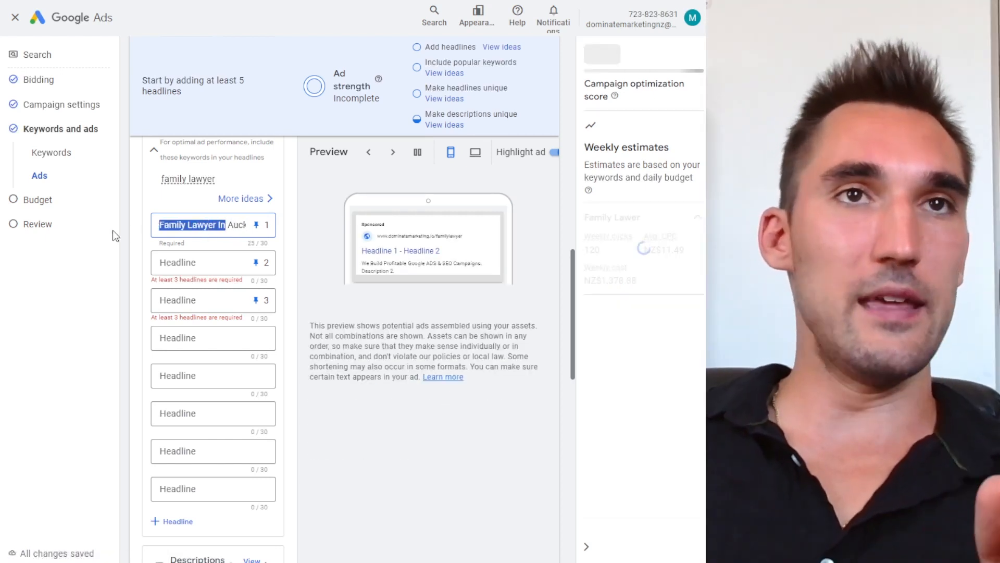
click(213, 230)
text(Best)
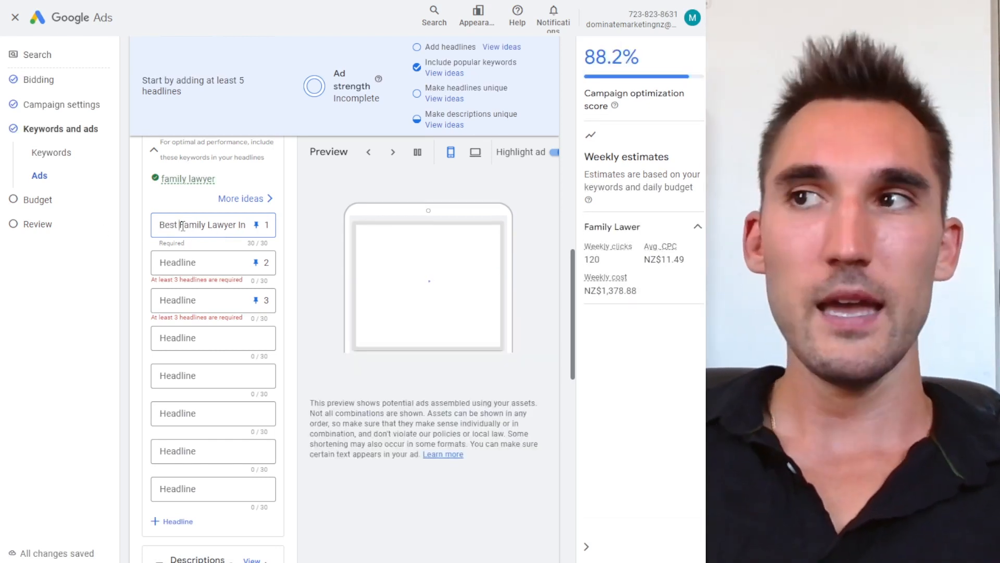
drag(180, 226, 119, 232)
key(BackSpace)
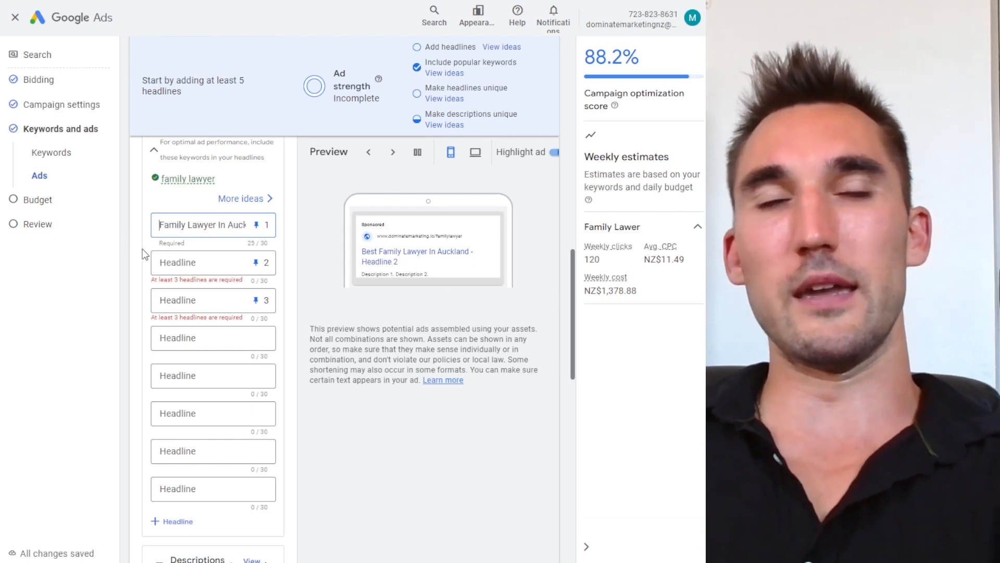
Step: Reword the first headline to Expert Family Lawyer Auckland, keeping it within the 30-character limit
key(BackSpace)
key(BackSpace)
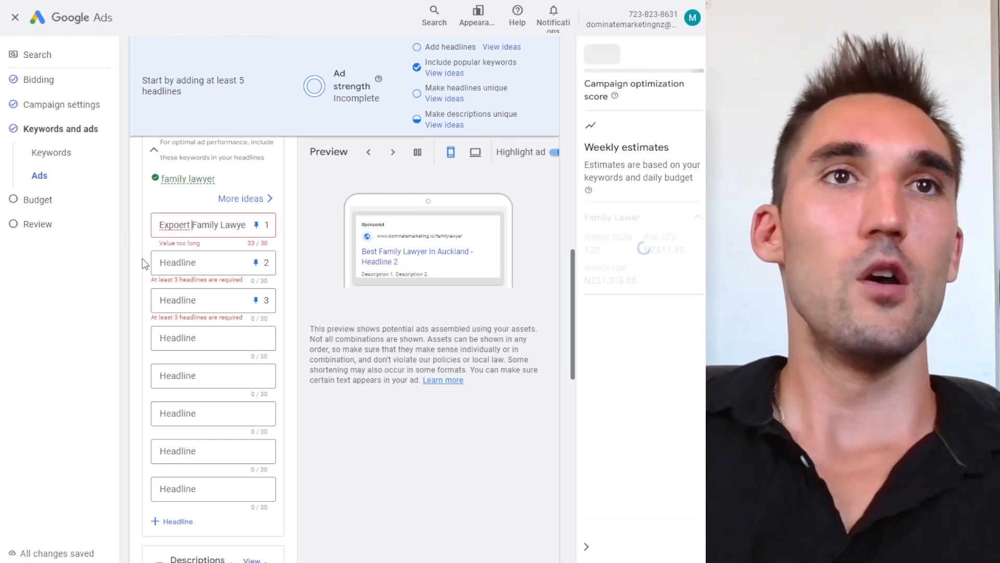
key(BackSpace)
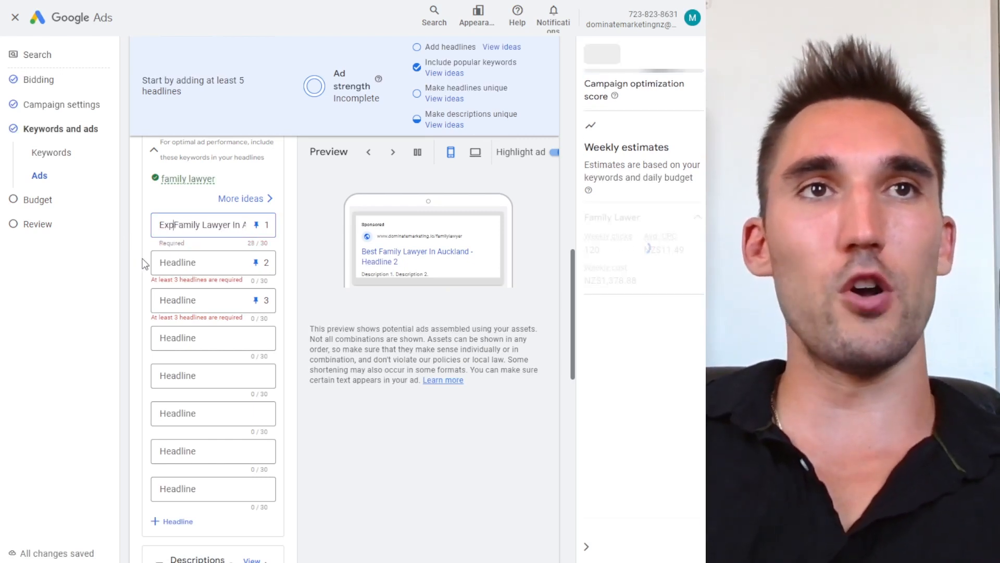
drag(212, 225, 253, 227)
click(213, 228)
key(BackSpace)
key(BackSpace)
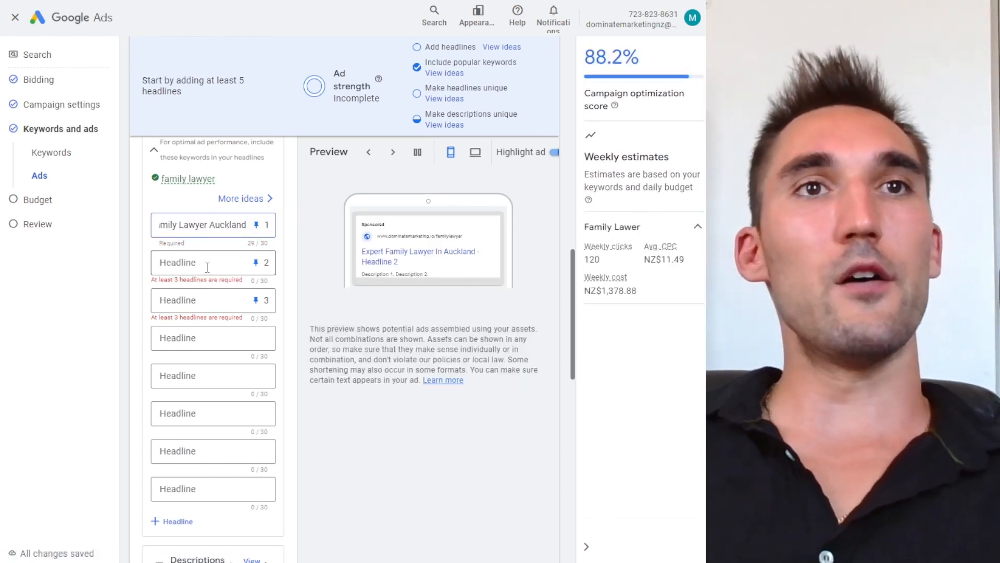
Step: Enter Book A Free Consult Now as the second headline, the one pinned to position 2
click(184, 265)
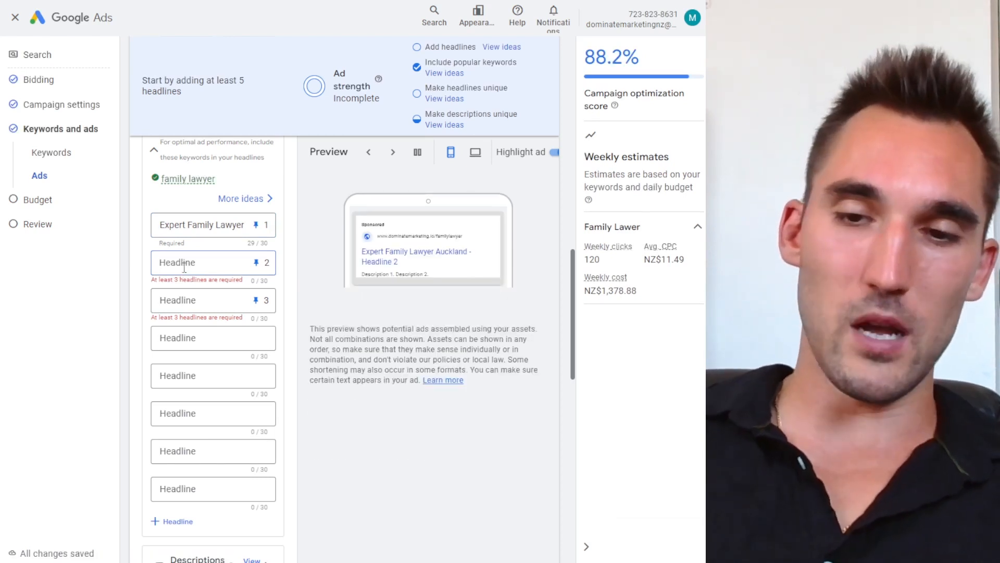
text(Book)
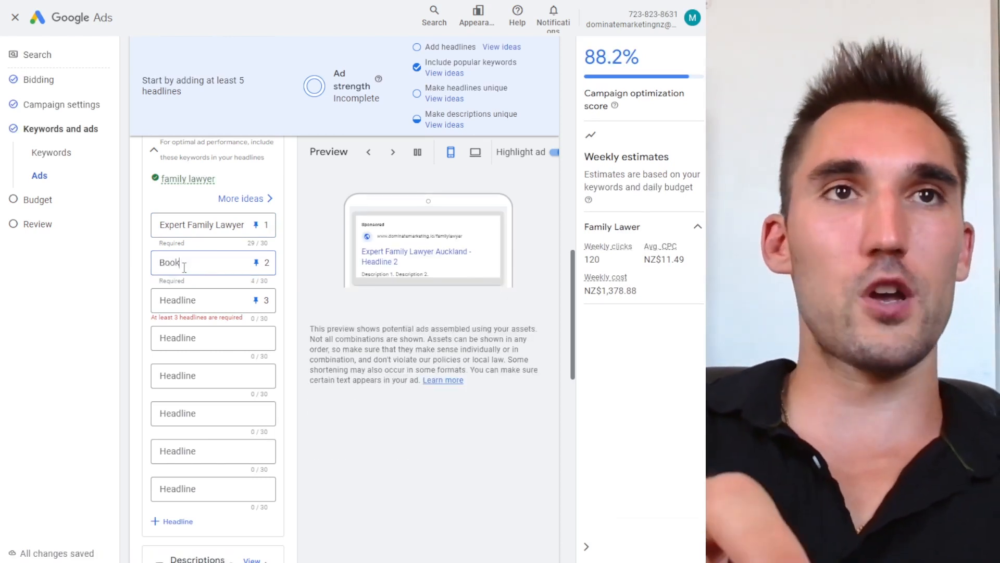
text( A Free Co)
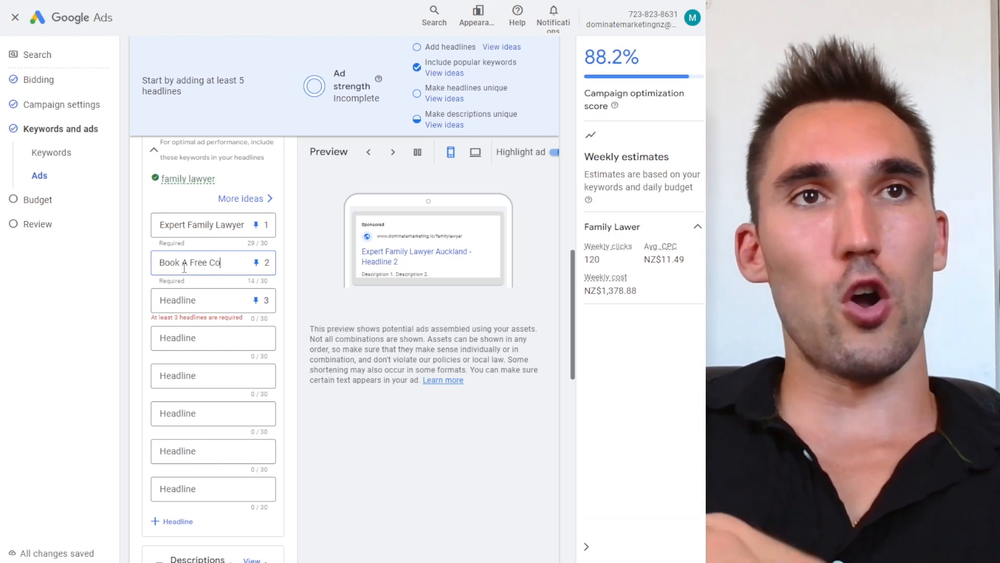
text(nsult Now)
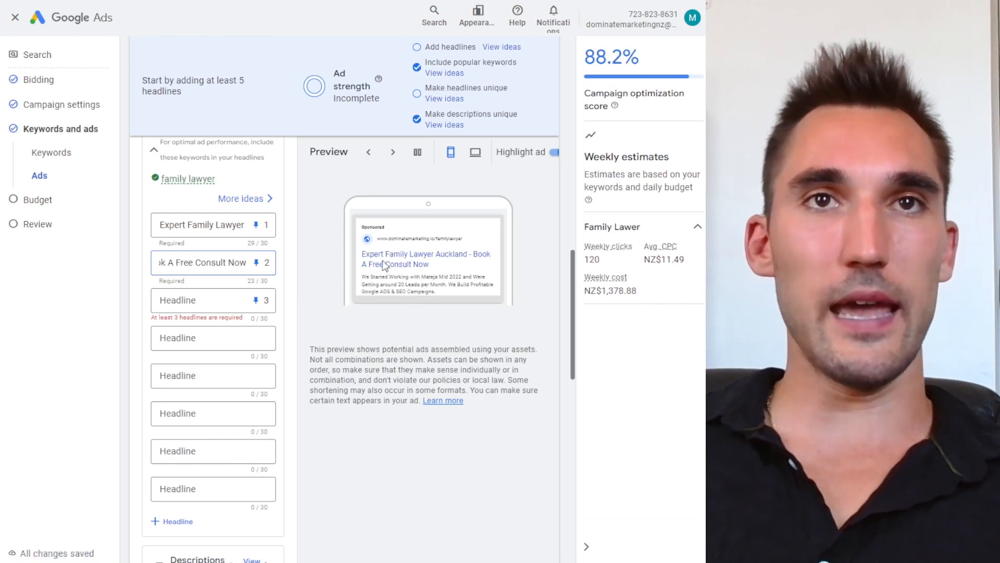
Step: Enter All Types Of Family Law as the third headline, the one pinned to position 3
click(182, 301)
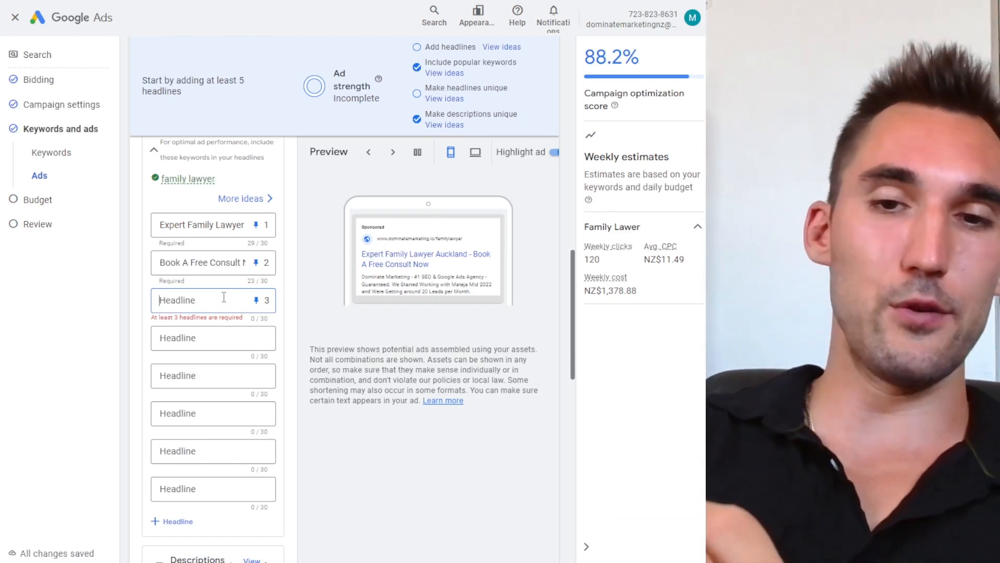
text(All Typoe)
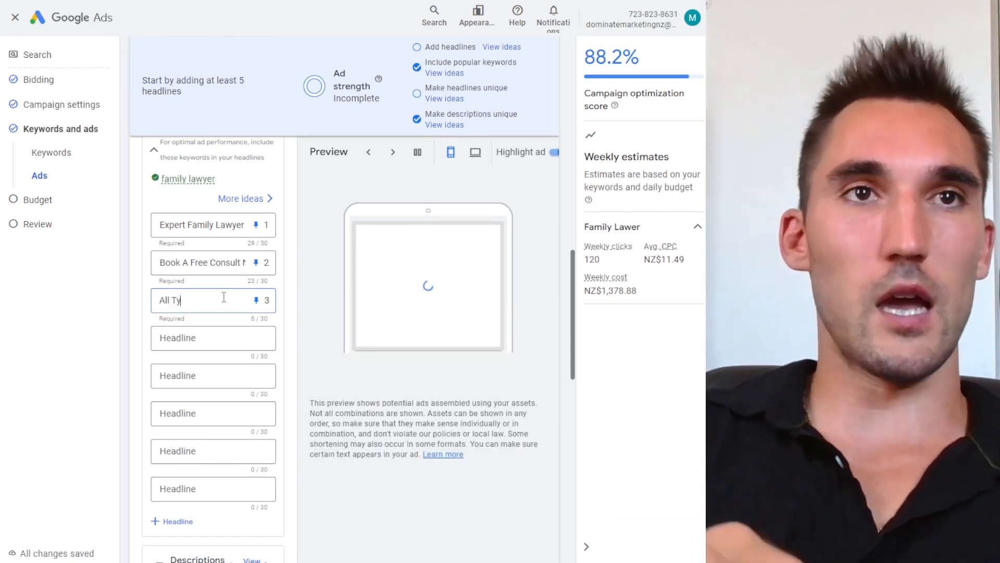
key(BackSpace)
key(BackSpace)
text(es Of Family Law)
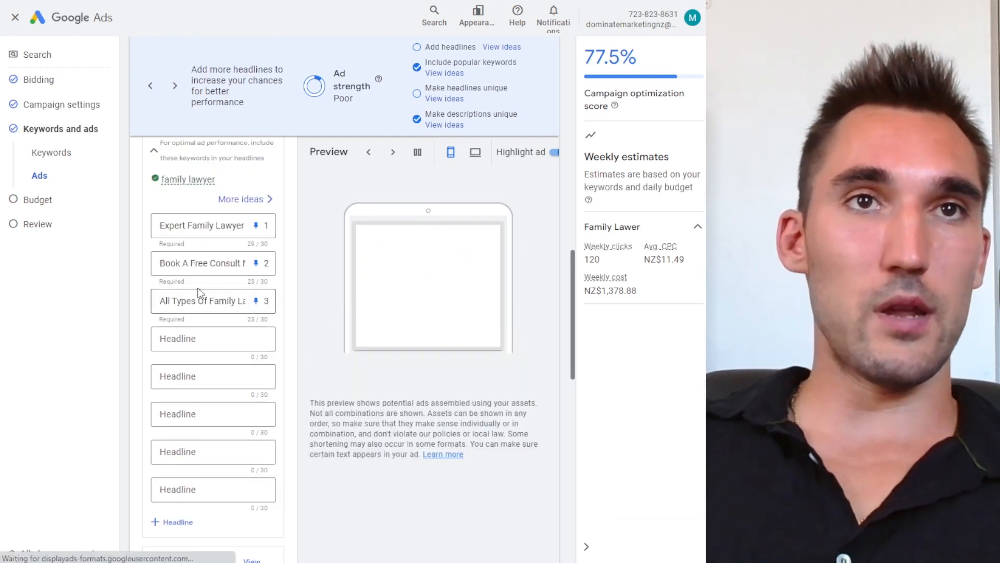
Step: Clear the third prefilled description, the one starting with Dominate Marketing - #1 SEO & Google Ads Agency
scroll(266, 306, down, 1)
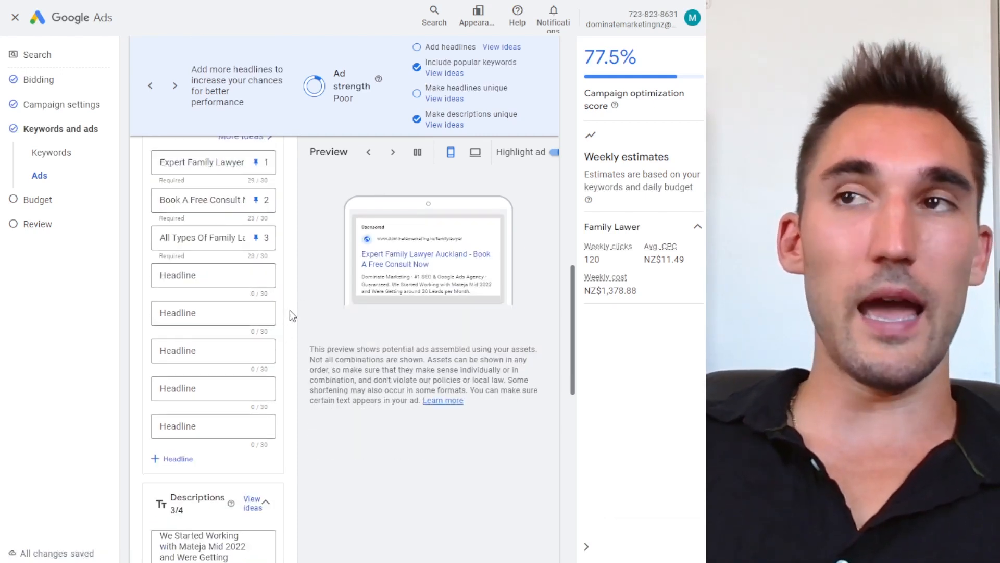
scroll(290, 310, down, 5)
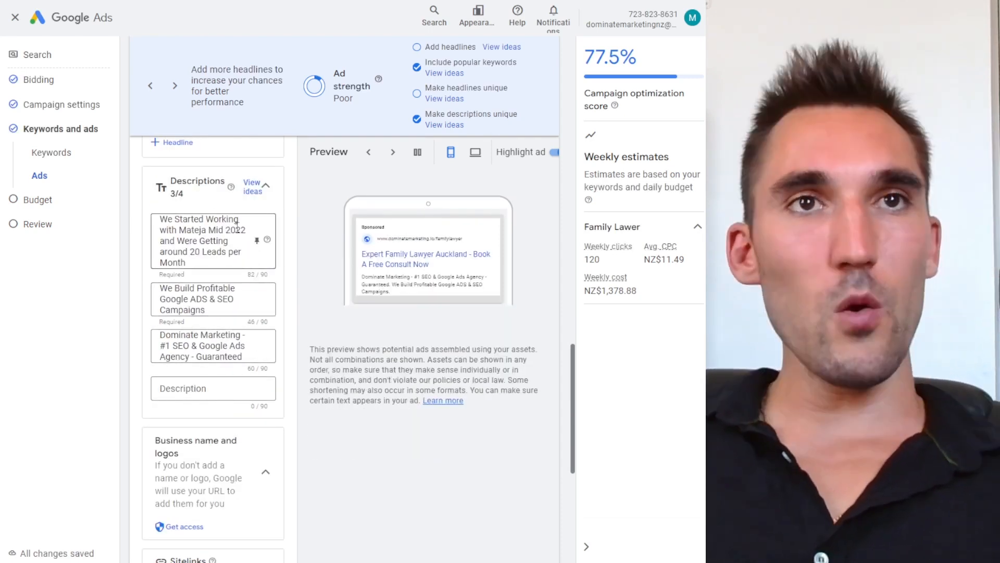
triple_click(245, 355)
key(BackSpace)
Step: Pin the first description to show only in position 1 and the second only in position 2
click(257, 240)
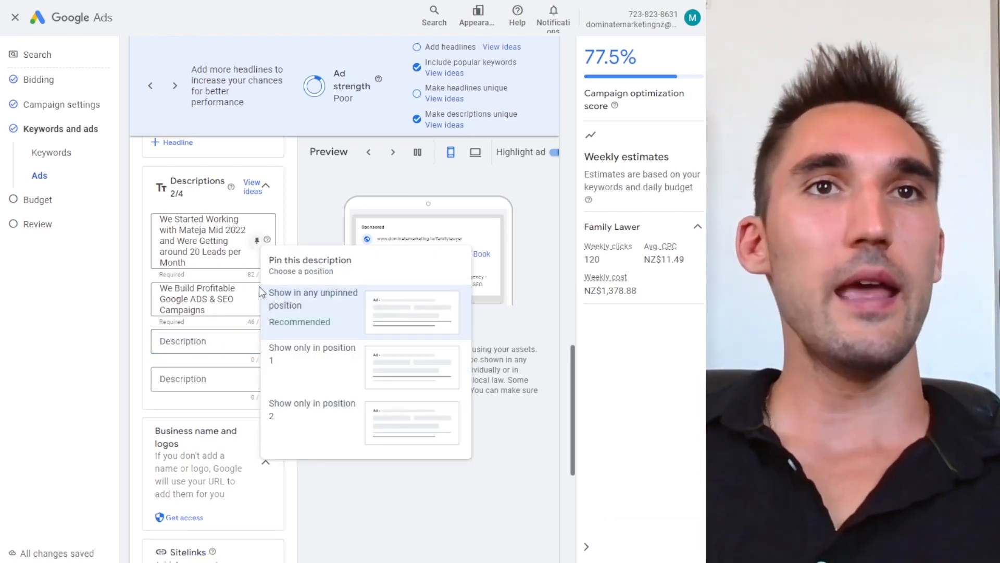
click(312, 354)
click(257, 299)
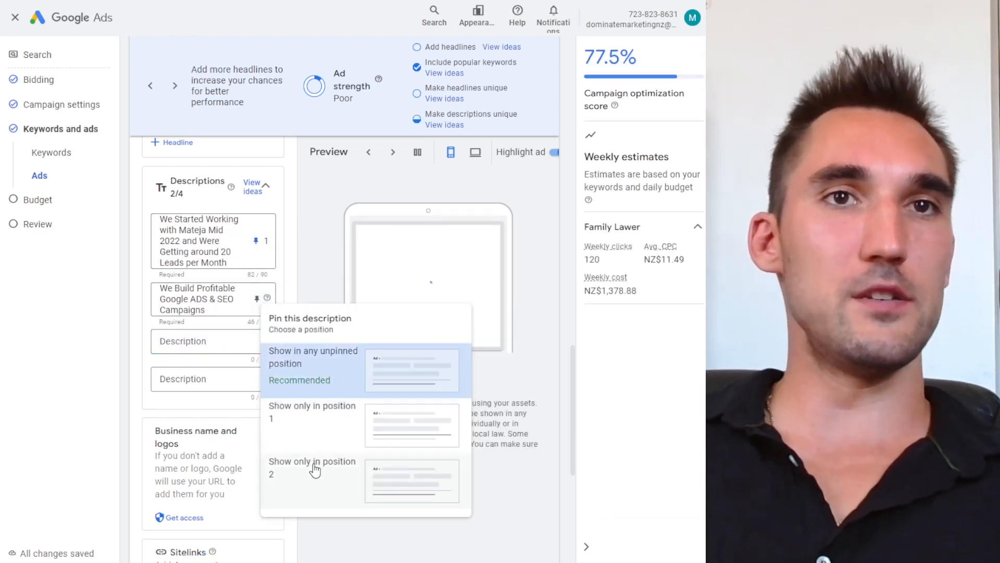
click(314, 469)
Step: Clear the prefilled text from the two pinned descriptions
double_click(216, 230)
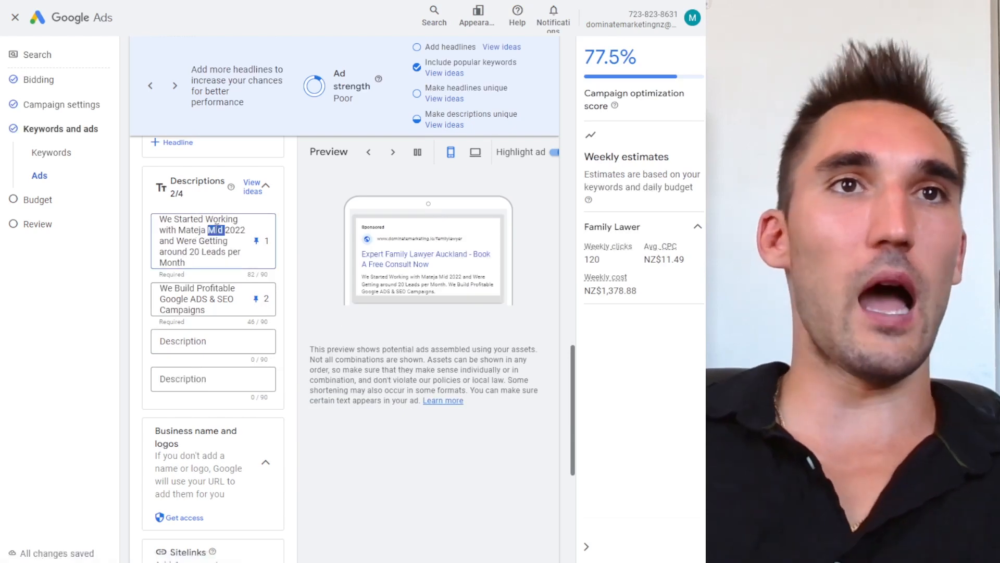
triple_click(216, 229)
key(BackSpace)
triple_click(195, 266)
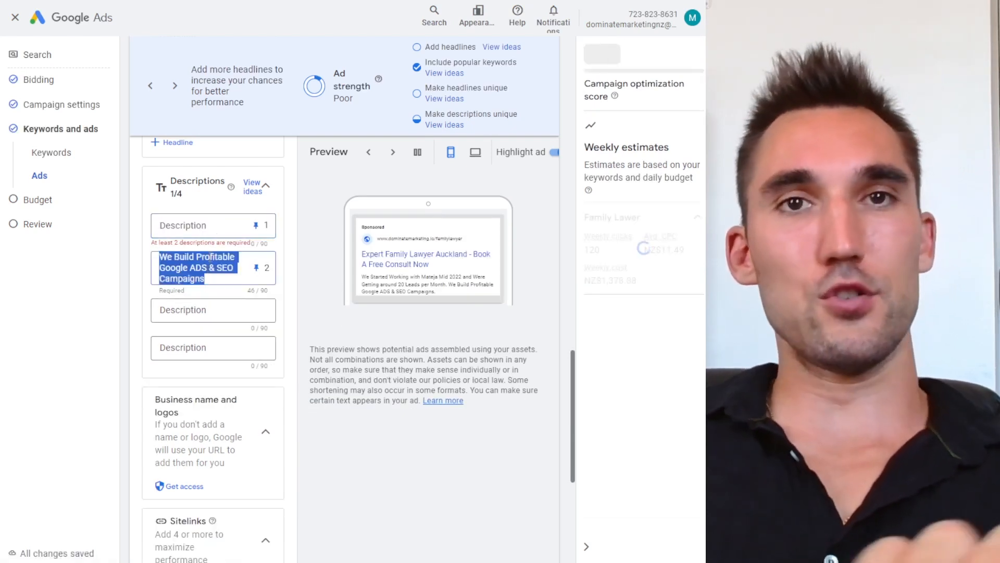
key(BackSpace)
Step: Enter We Specialise In All Types Of Family Law In Auckland - Call Us Now as the first description
click(188, 224)
text(We)
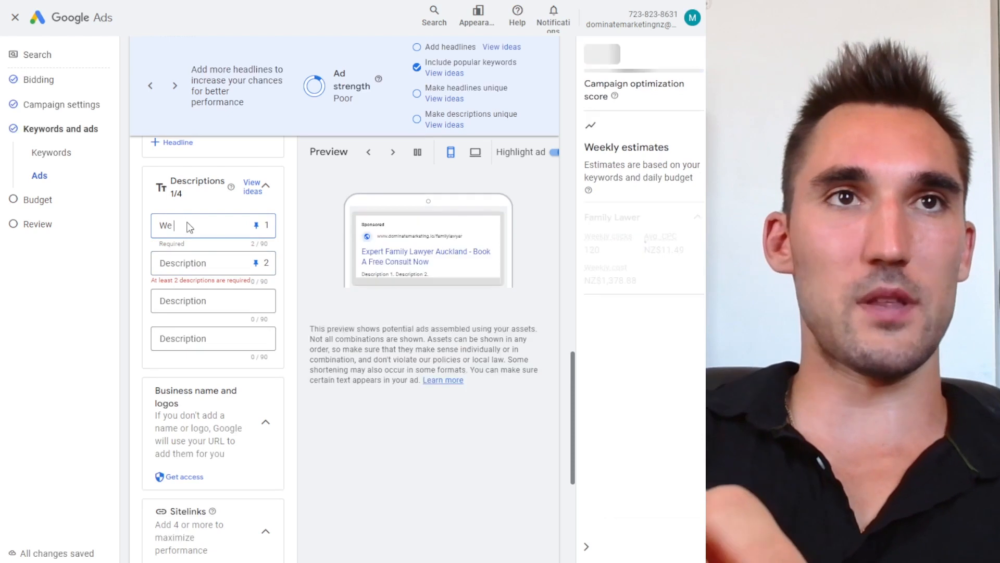
text( Specialise In)
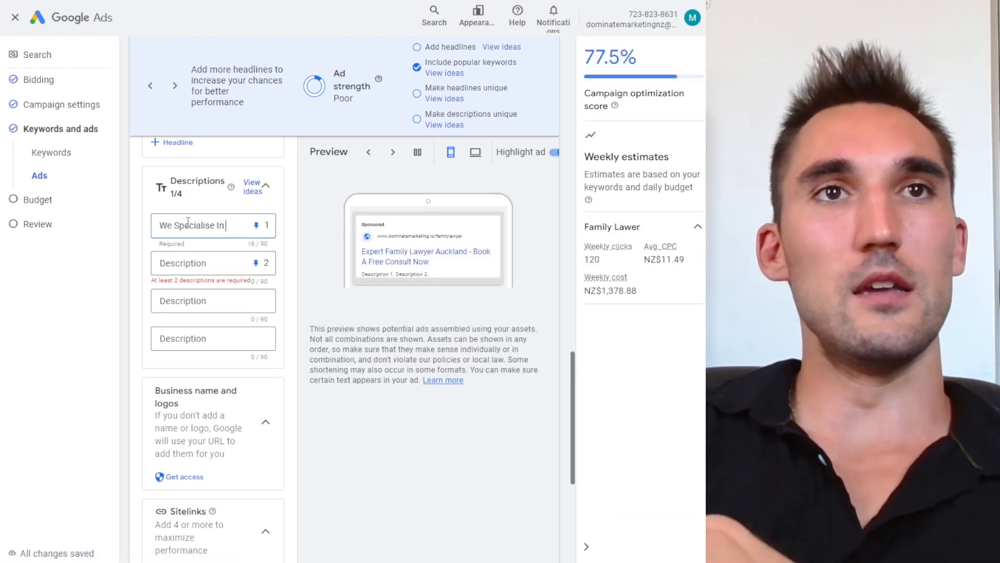
text( All Types Of)
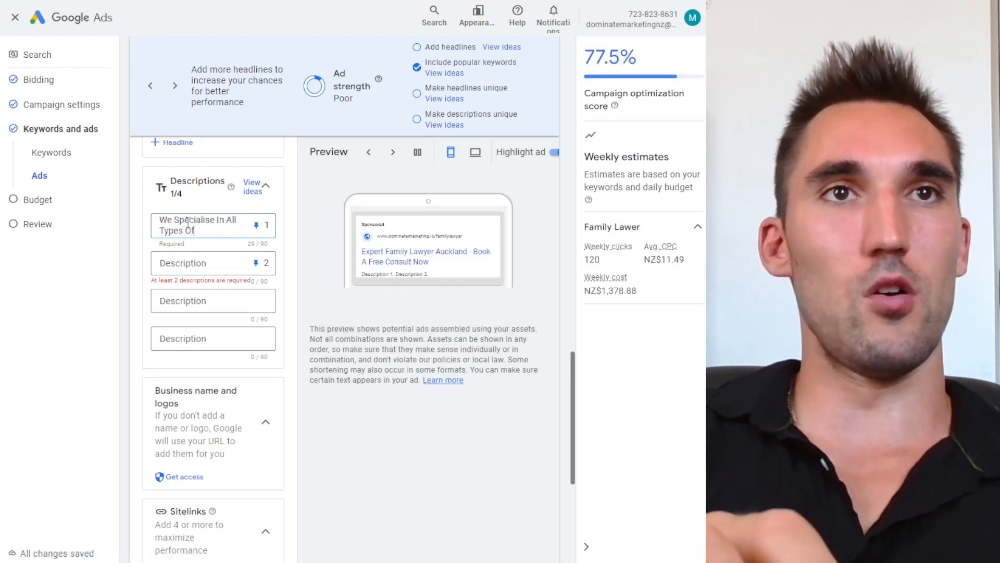
text( Family Lawe)
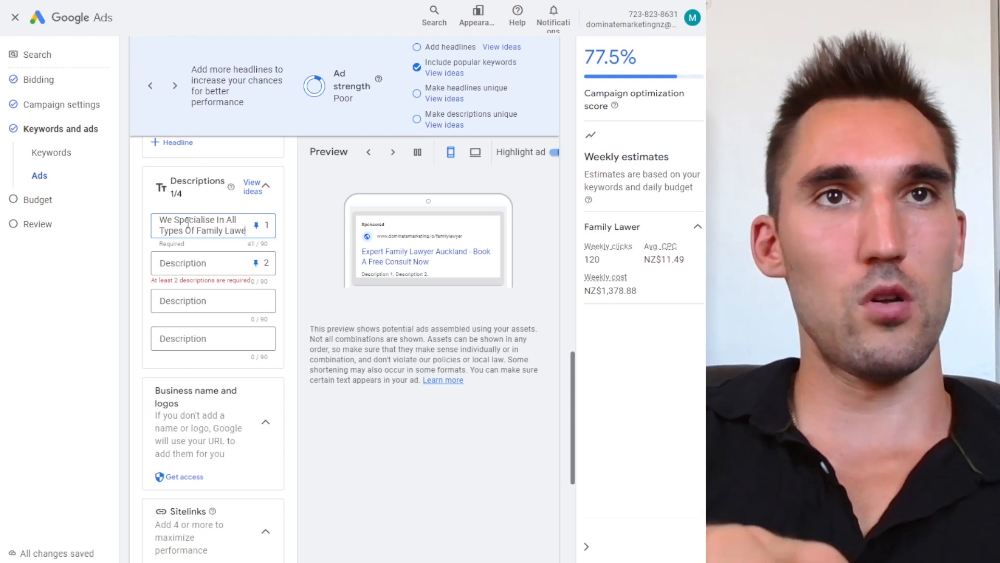
key(BackSpace)
text( In Auckland)
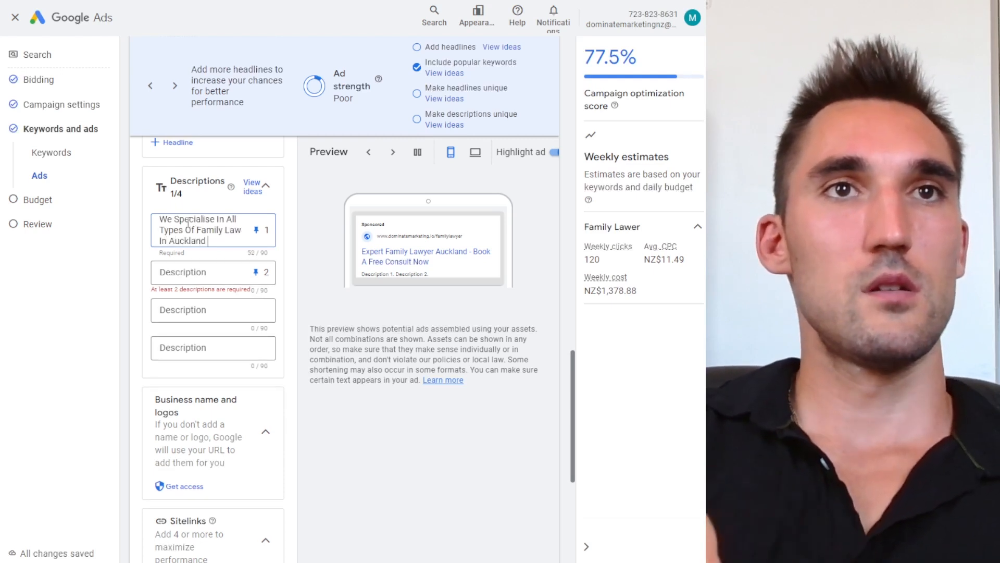
text( - Call Us Now)
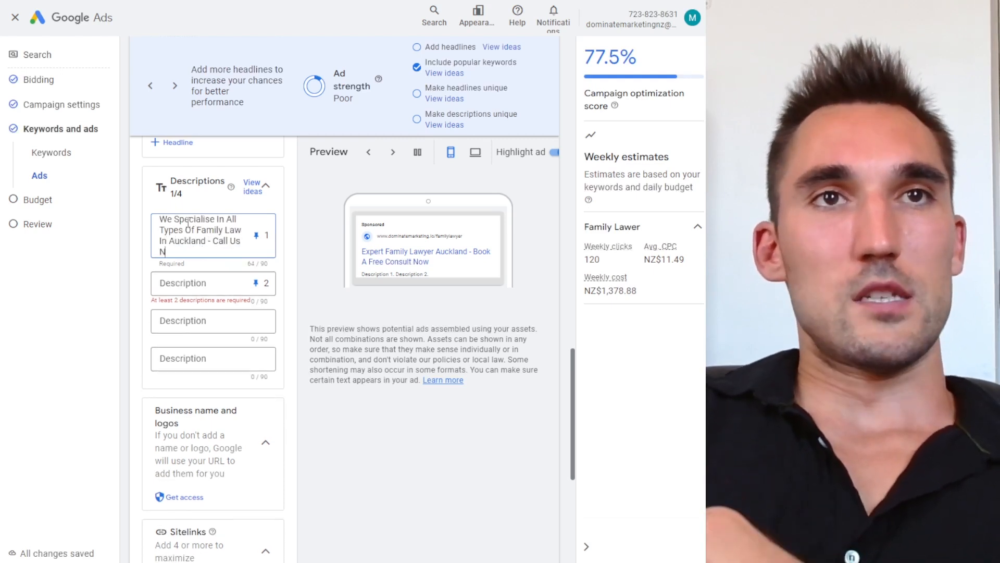
drag(180, 253, 160, 218)
click(171, 232)
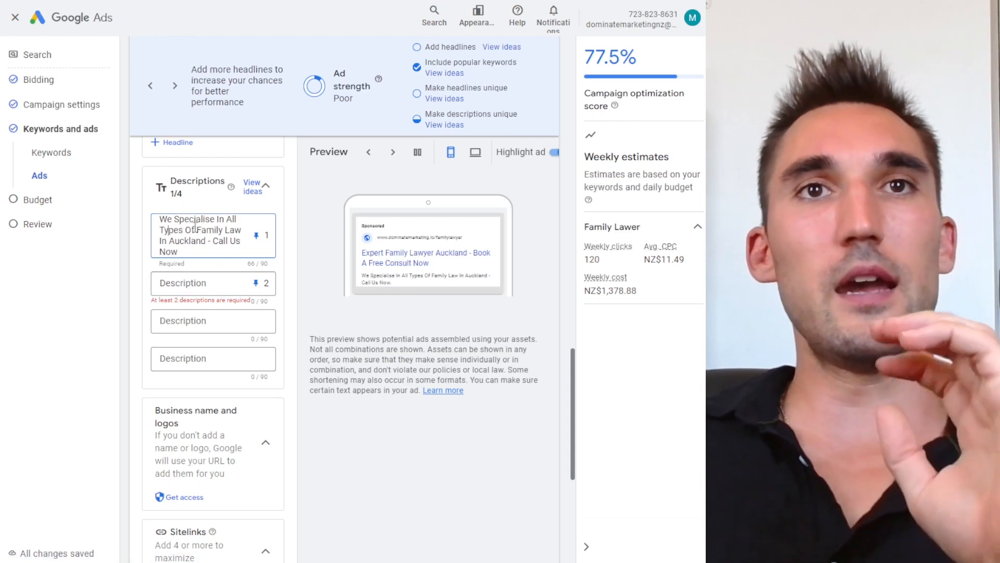
Step: Switch to Google, search for family lawyer and examine how the keyword is used in the results' descriptions
click(206, 283)
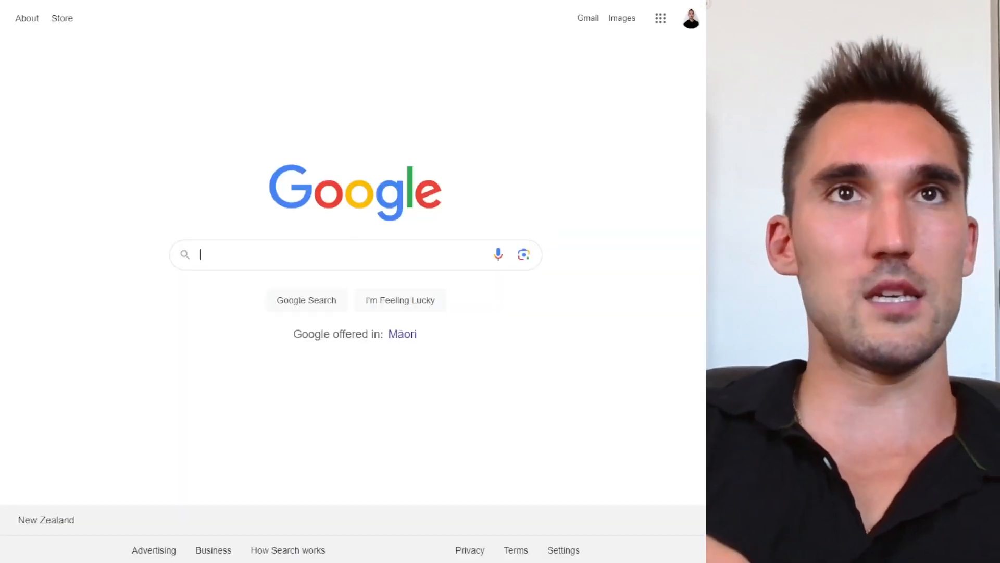
text(fa)
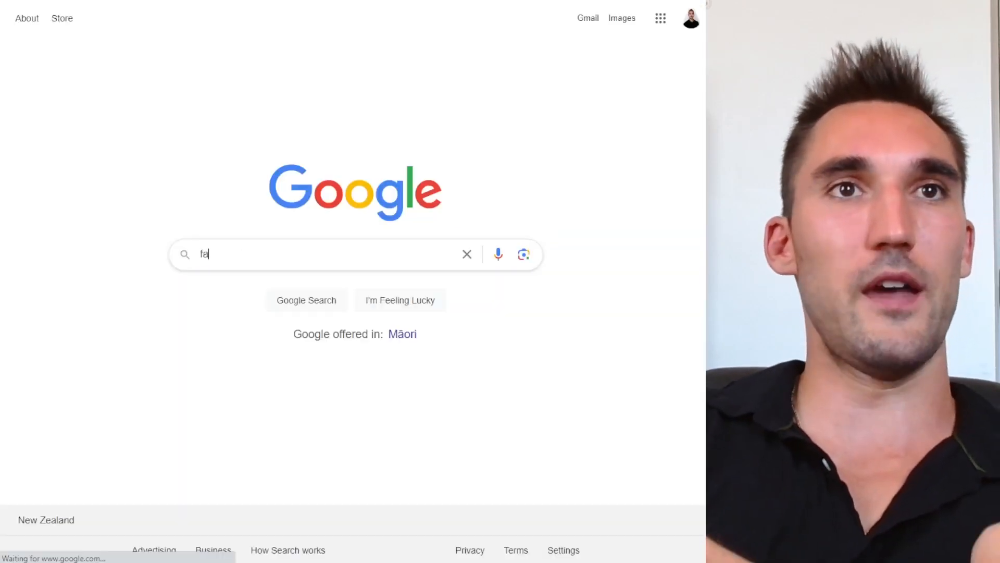
text(mily lawyer)
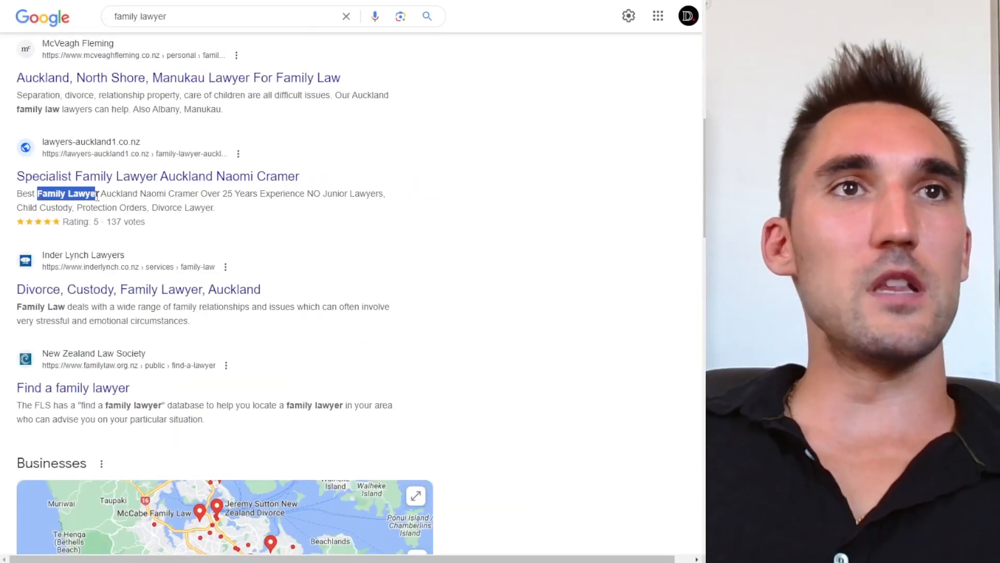
drag(100, 196, 37, 192)
click(110, 191)
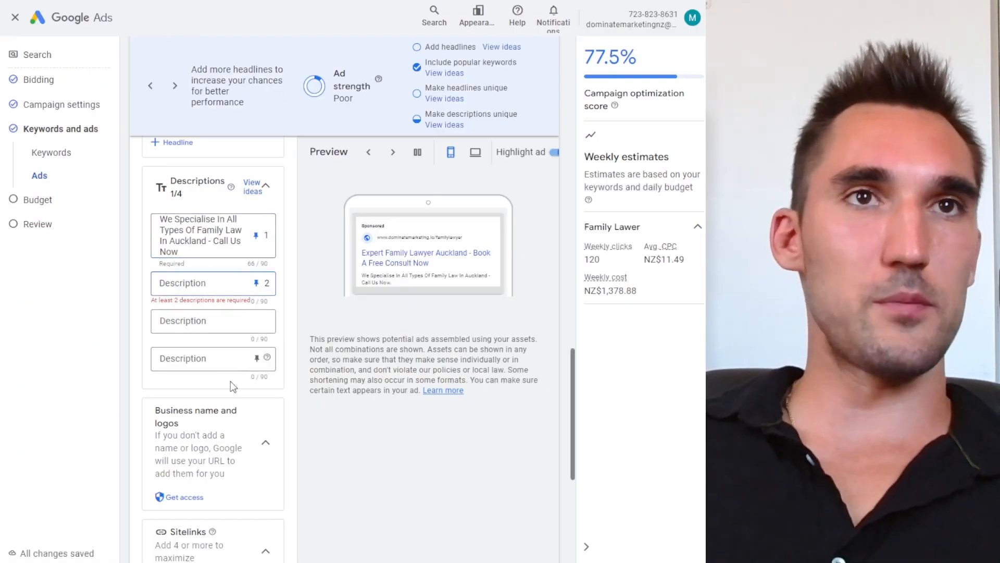
Step: Enter Get a Free 30 Minute Consultation Now. We Can Help You Can The Best Outcome. as the second description
text(Get)
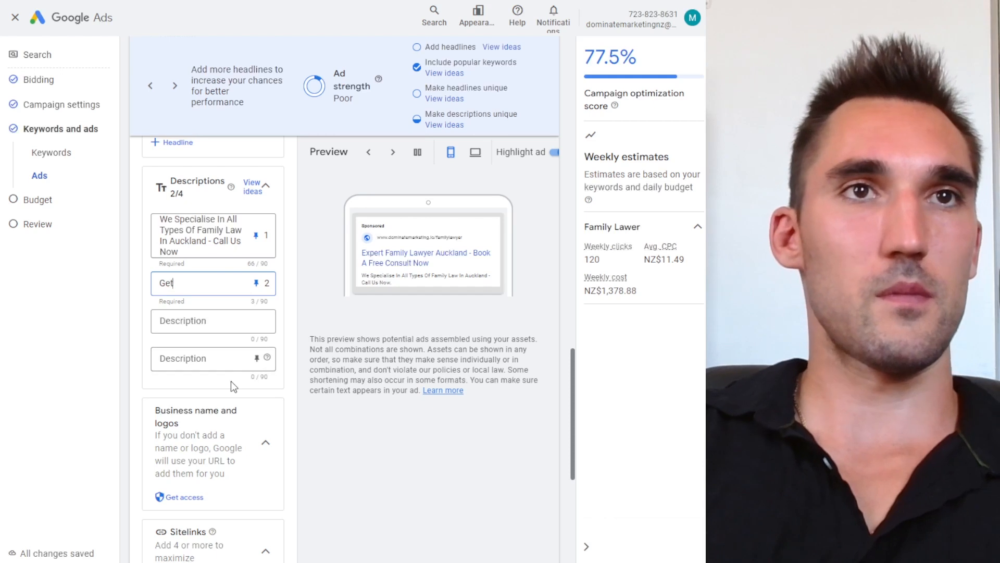
text( a Free 30-)
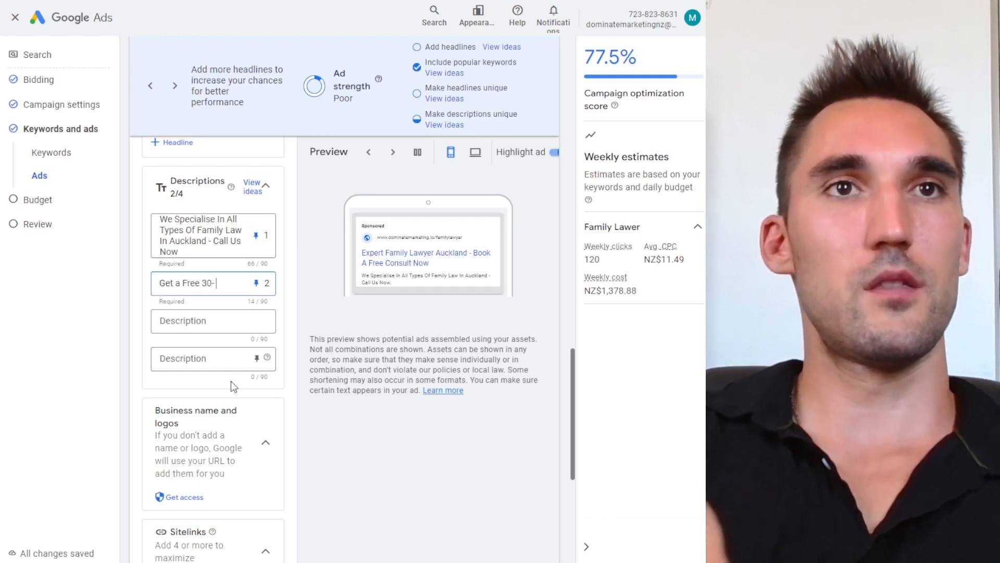
key(BackSpace)
text(Minute Colu)
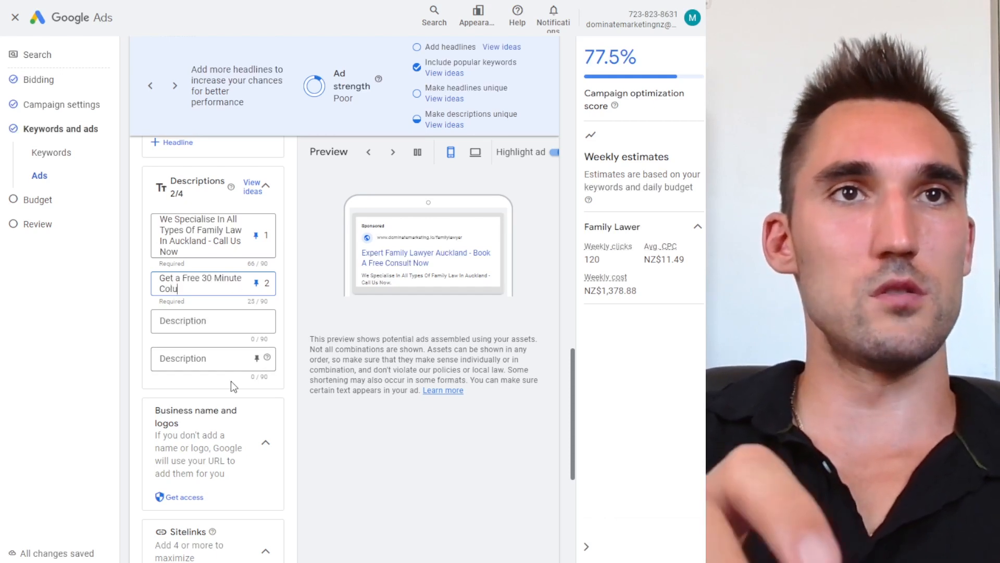
key(BackSpace)
text(nsultatio)
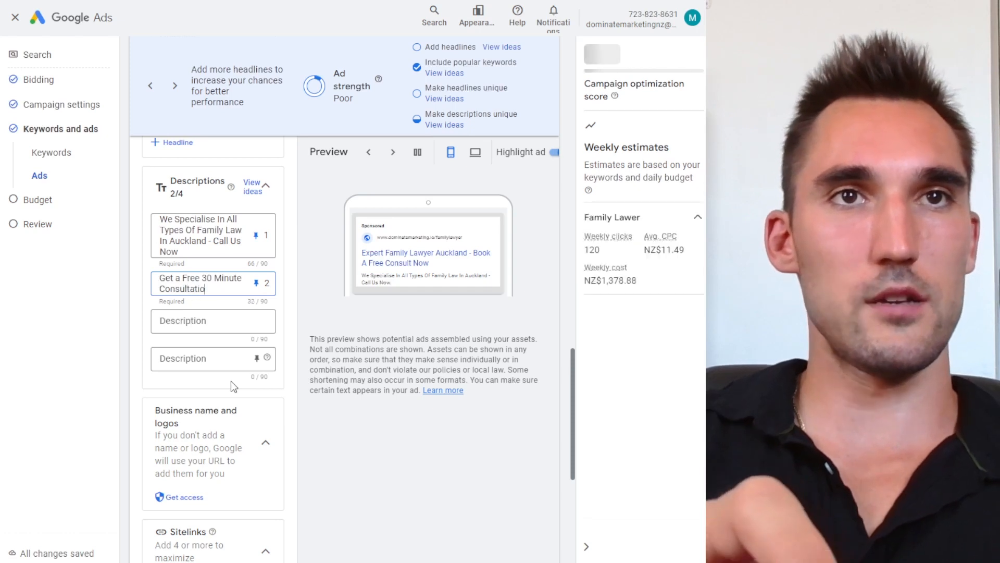
text(n Now. We Can Help You Can)
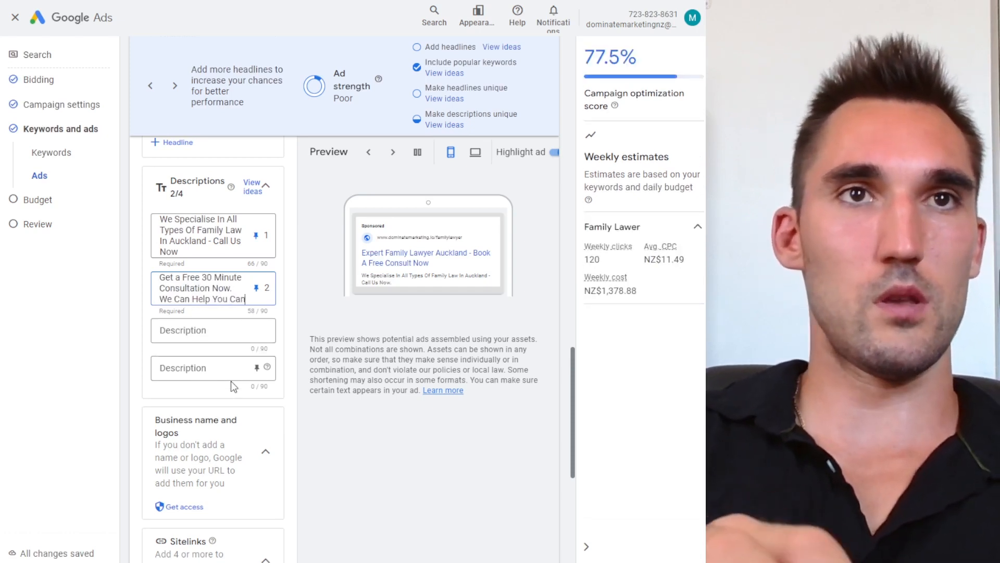
text( The Best PO)
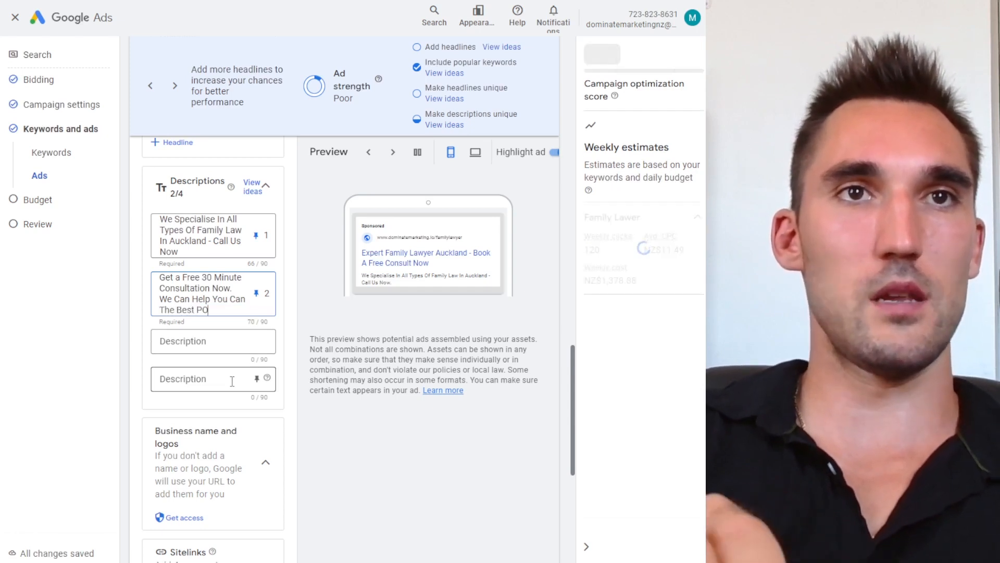
key(BackSpace)
key(BackSpace)
text(Outcome)
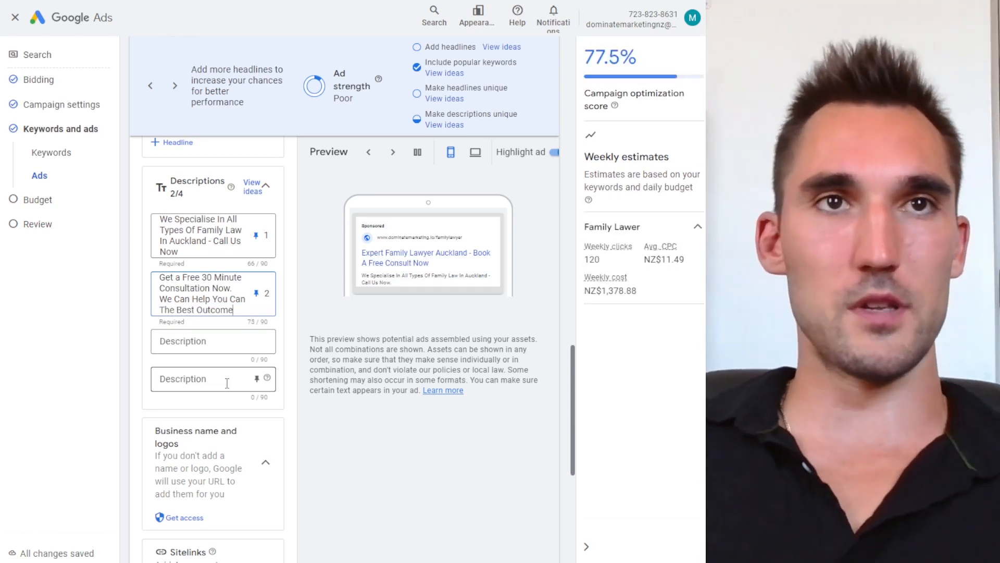
text(.)
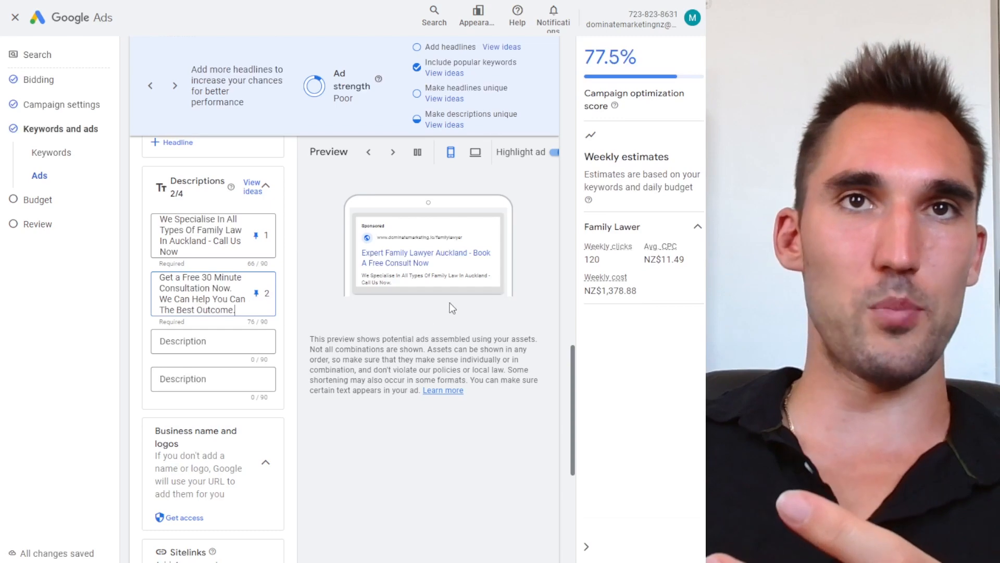
scroll(199, 276, down, 2)
scroll(199, 276, down, 5)
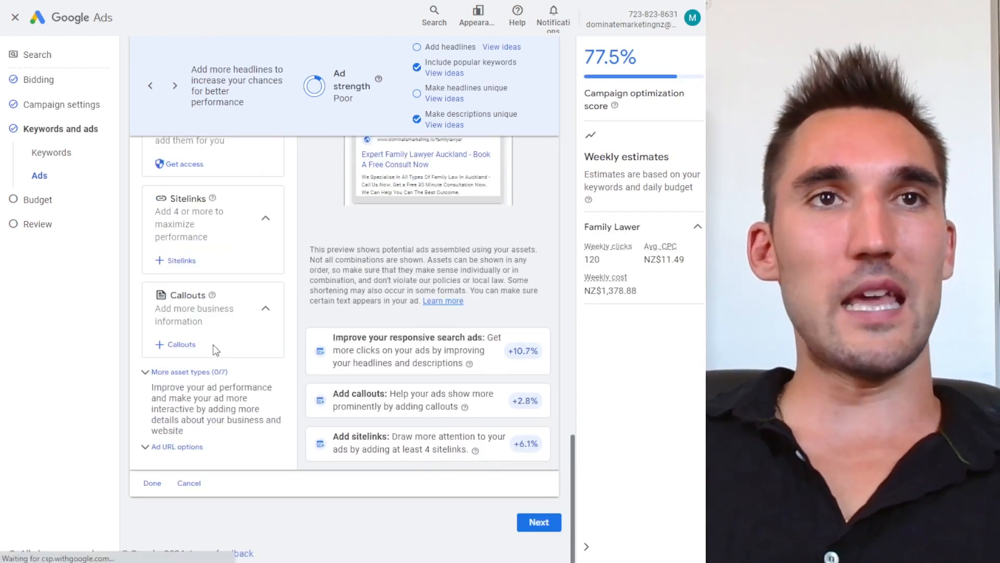
scroll(214, 344, up, 4)
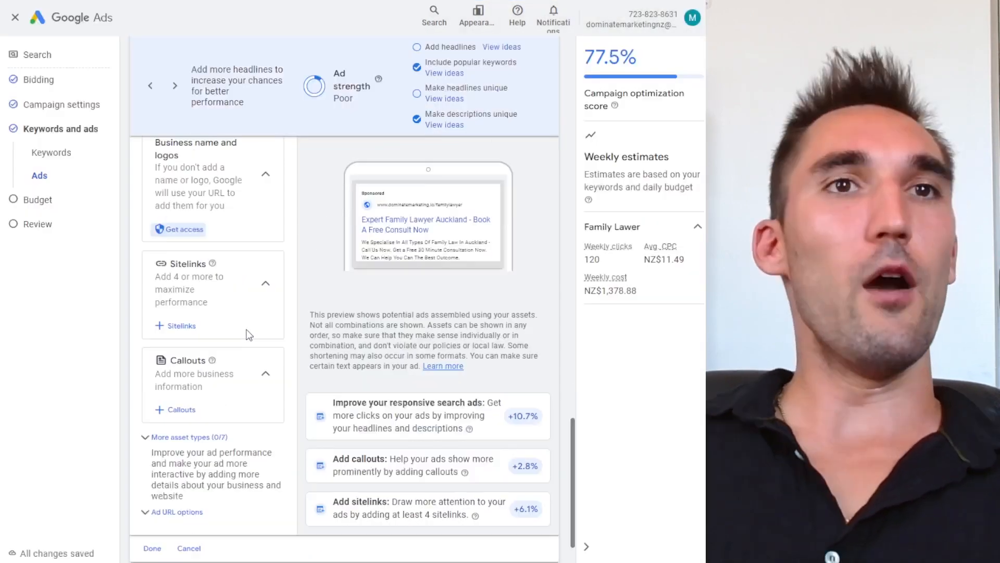
click(182, 326)
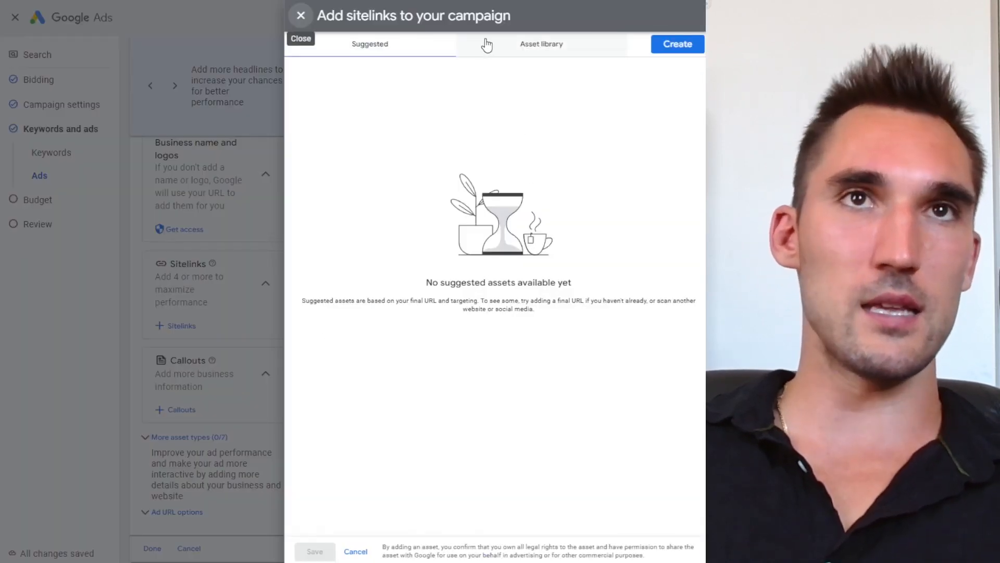
click(679, 43)
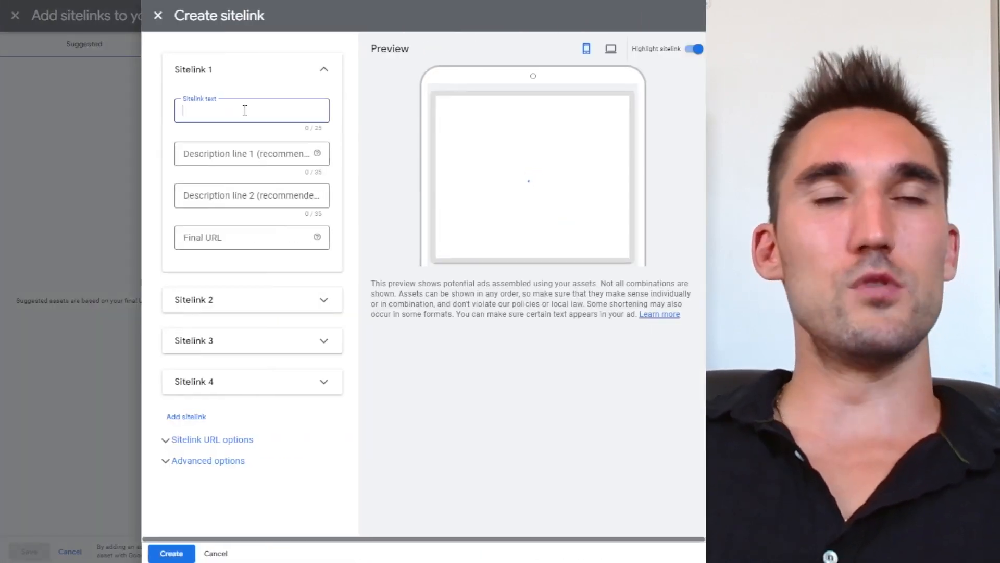
text(Divor)
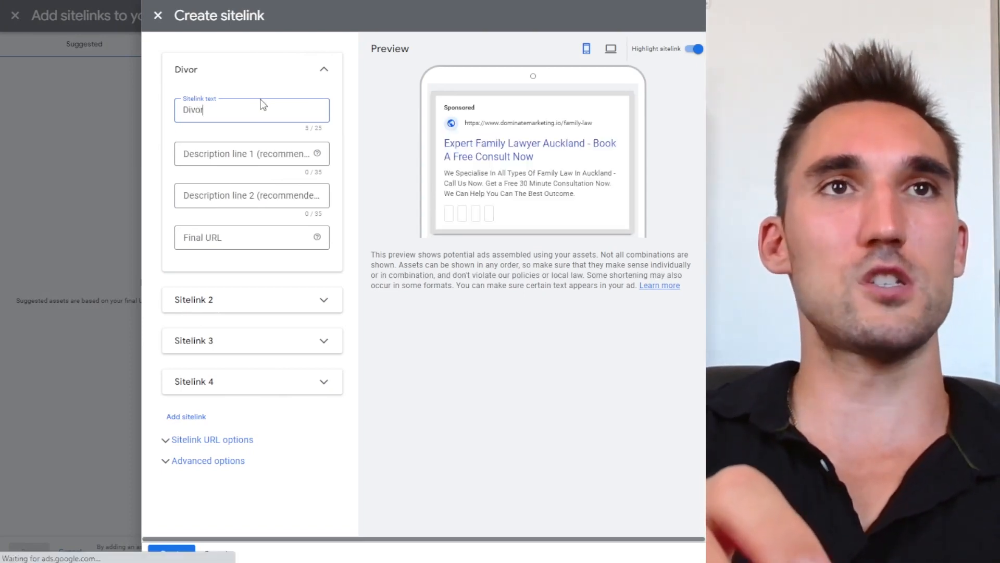
text(ce lawyer)
click(232, 236)
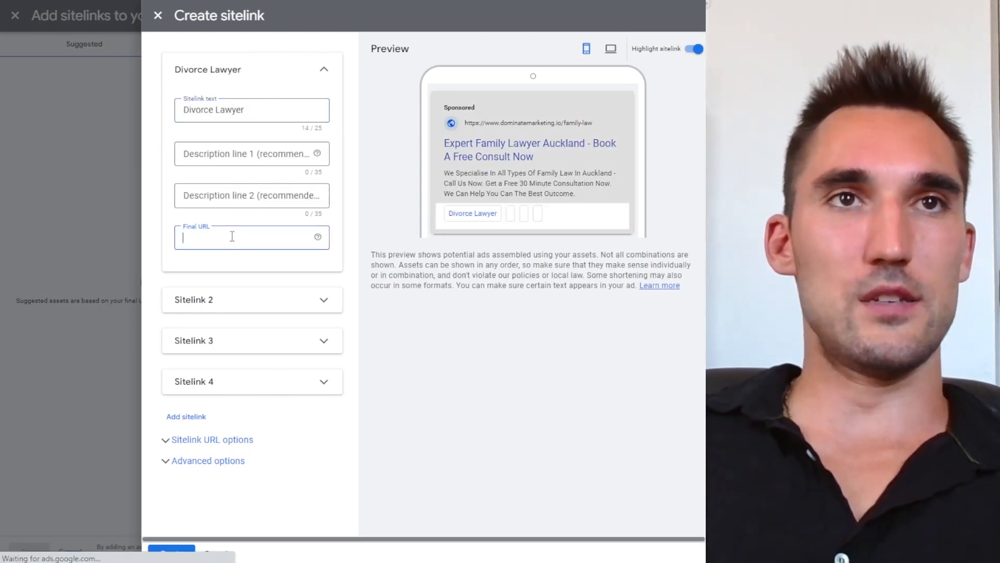
text(https://www.dominatemarketing.io/)
text(divor)
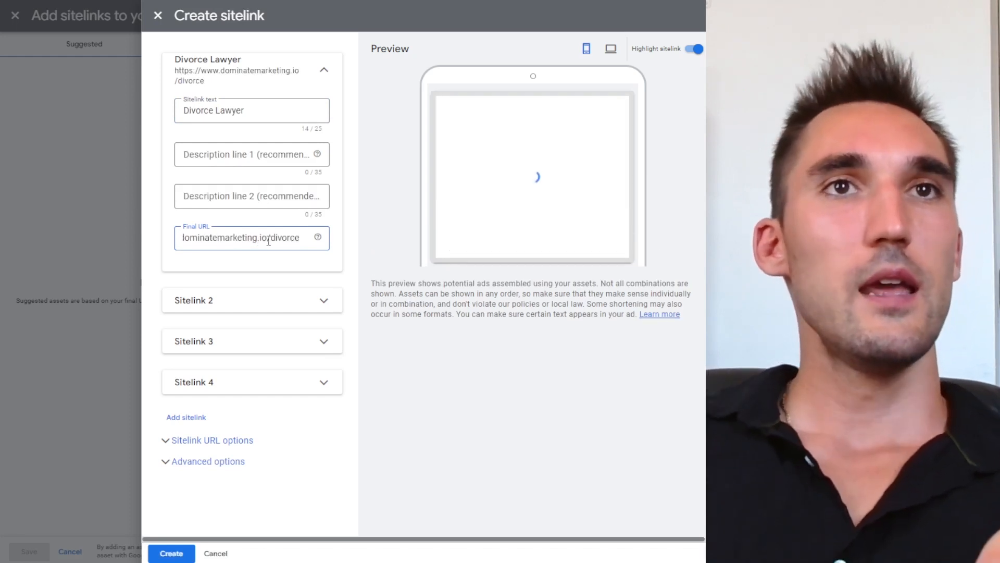
Step: Enter We Specialise In All Types Of Dovice as the first description line of the Divorce Lawyer sitelink
click(242, 157)
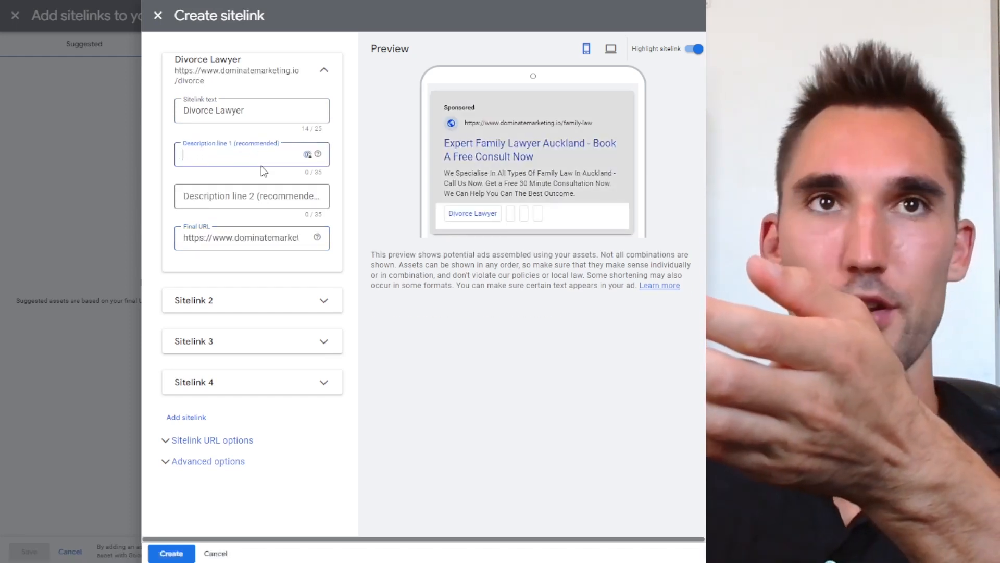
text(We Specialise In)
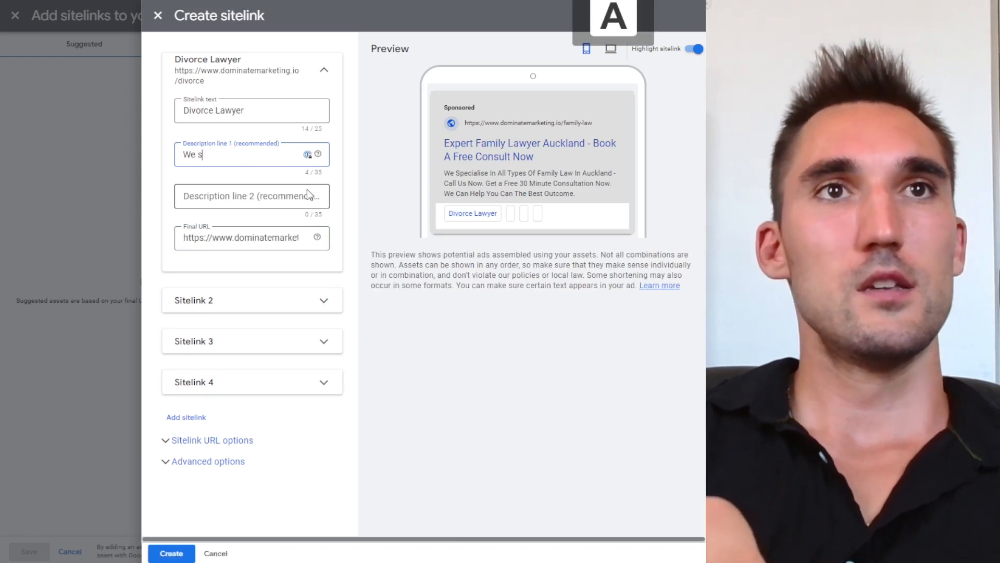
text( All )
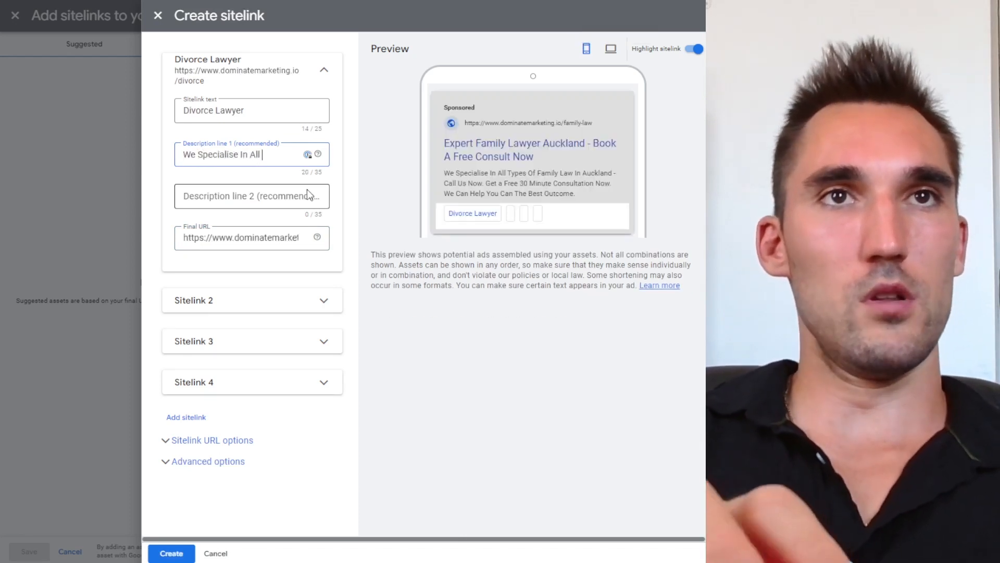
text(Types Of Dovice)
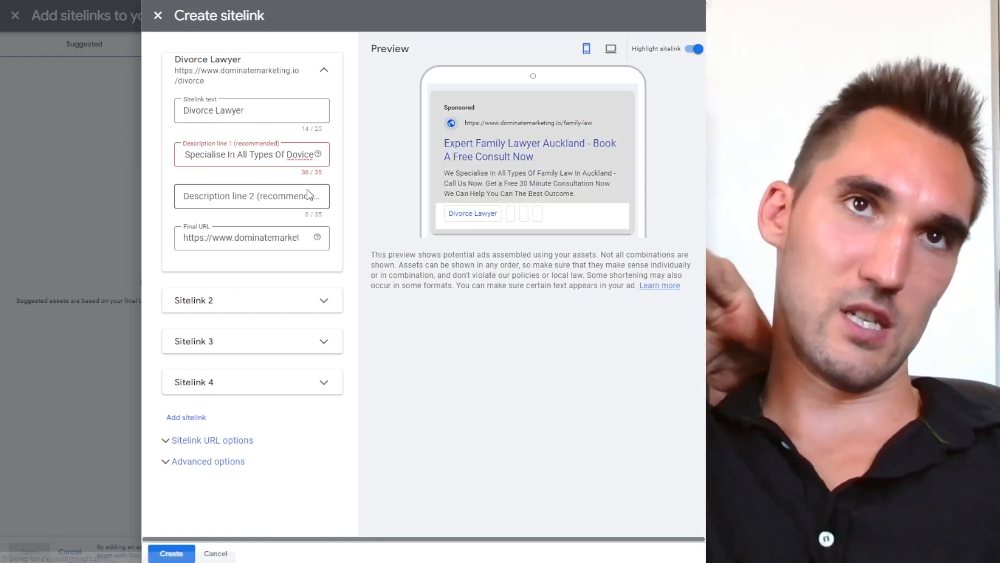
Step: Expand sitelinks 2, 3 and 4 to examine their fields and the ad preview, and discard the new sitelinks
click(235, 300)
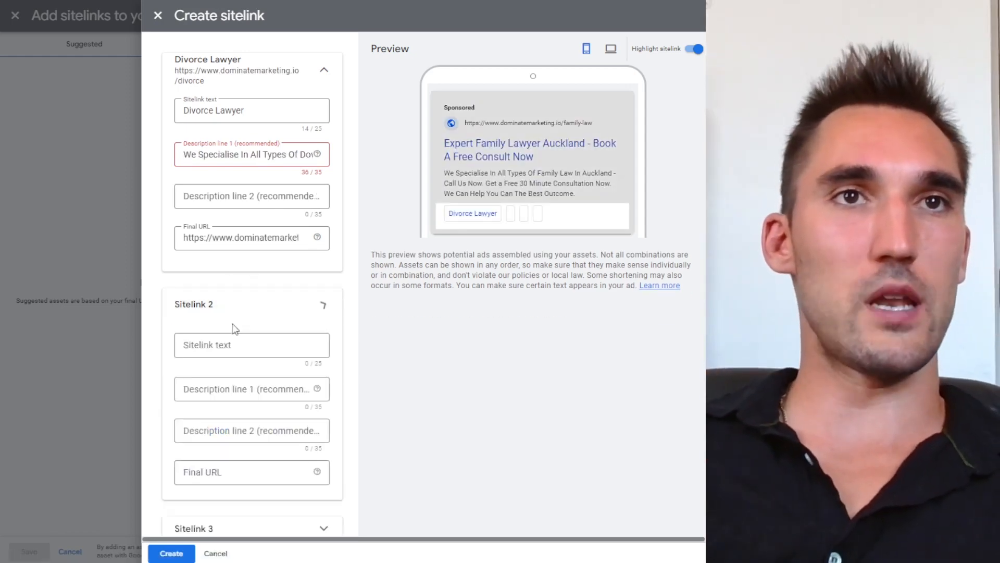
scroll(245, 375, down, 3)
click(234, 400)
scroll(250, 453, down, 4)
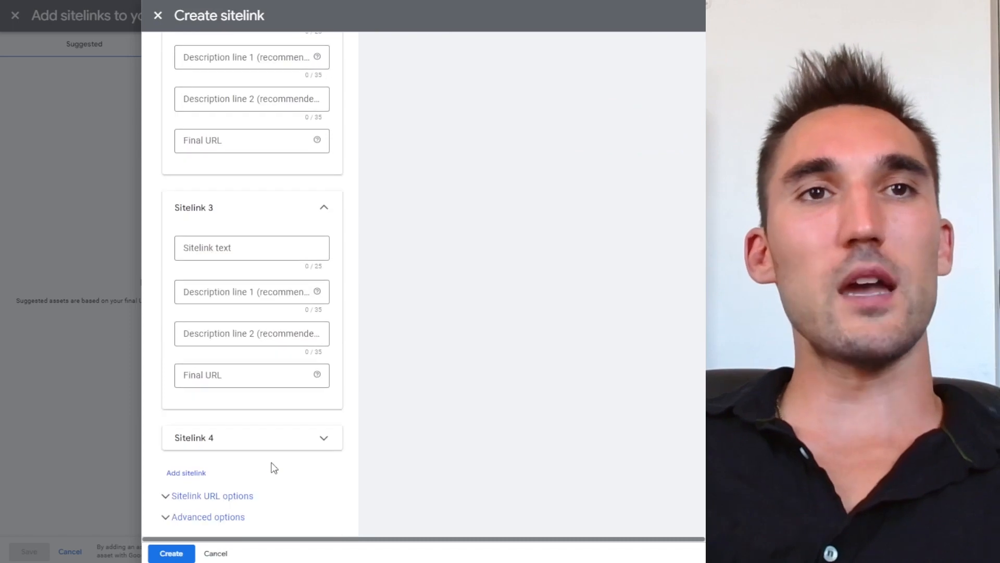
click(287, 444)
scroll(348, 394, up, 6)
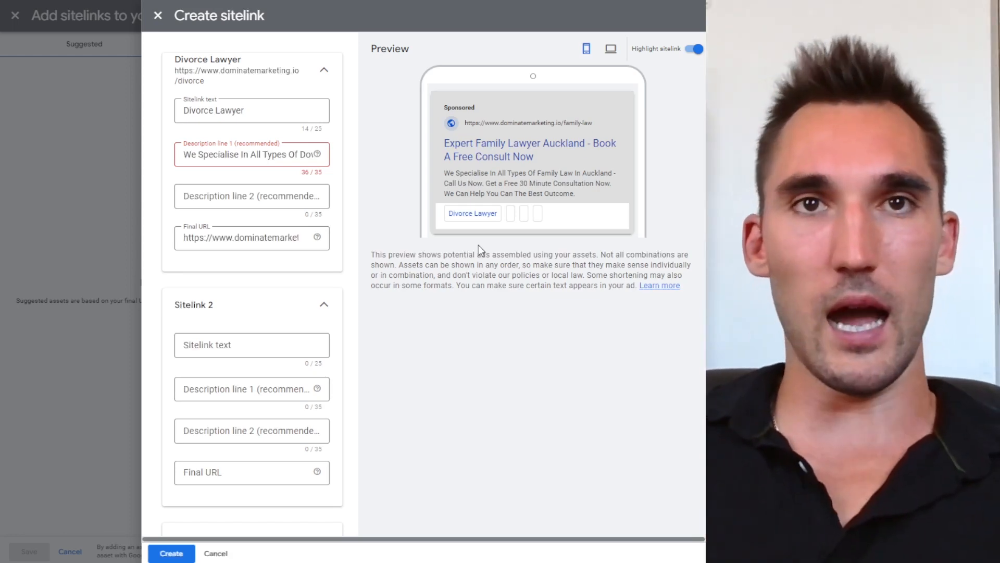
scroll(478, 245, down, 5)
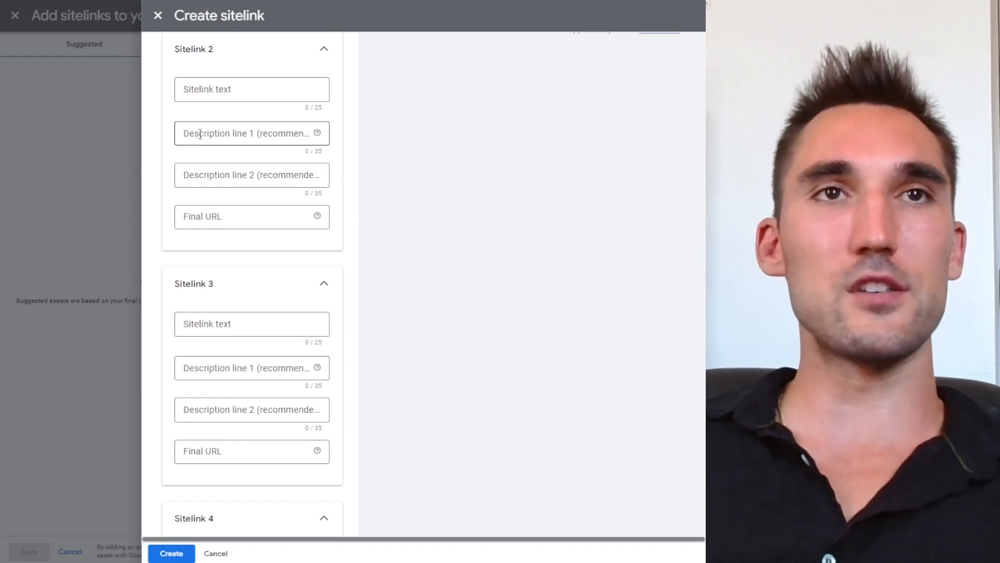
scroll(227, 167, up, 4)
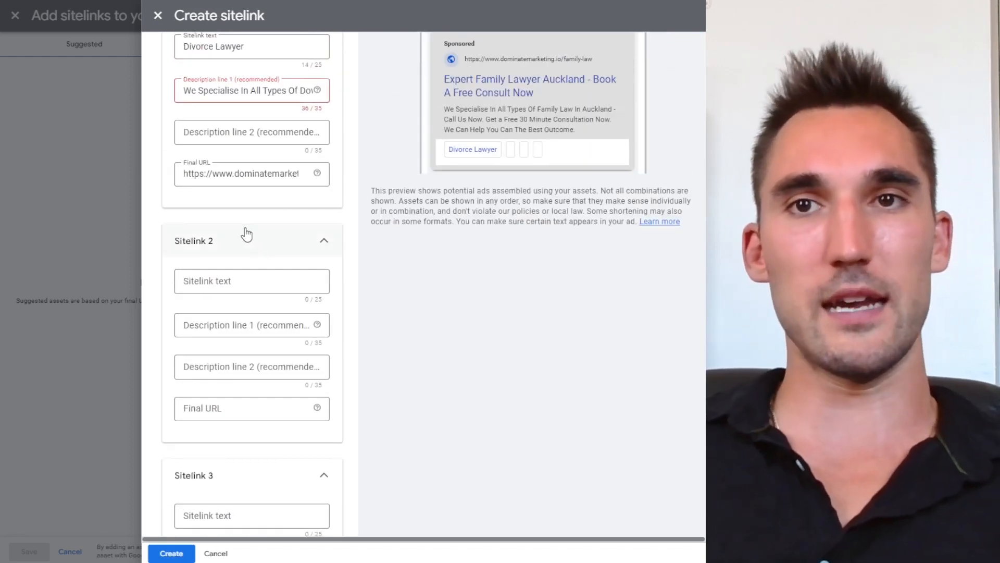
scroll(246, 242, down, 9)
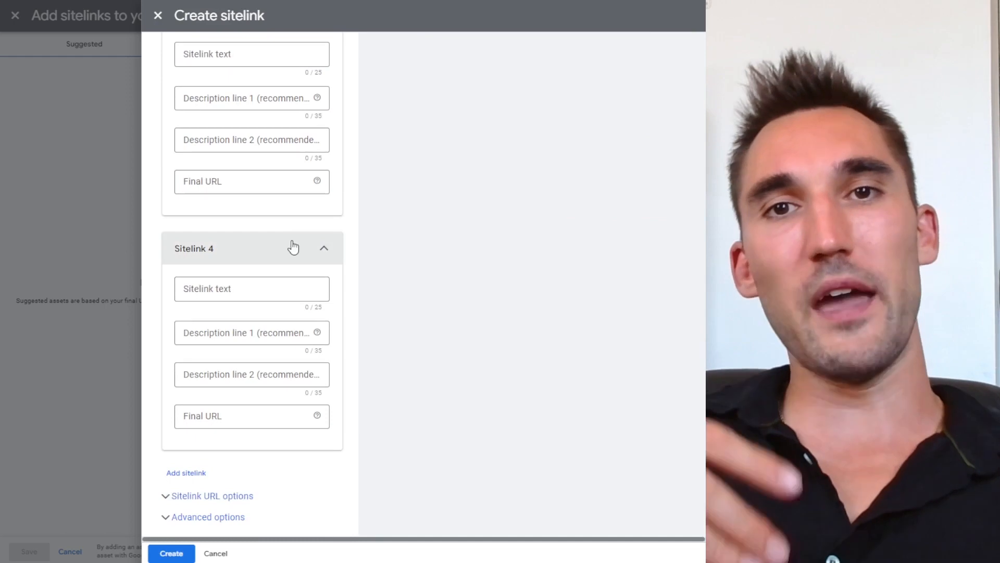
scroll(293, 247, up, 9)
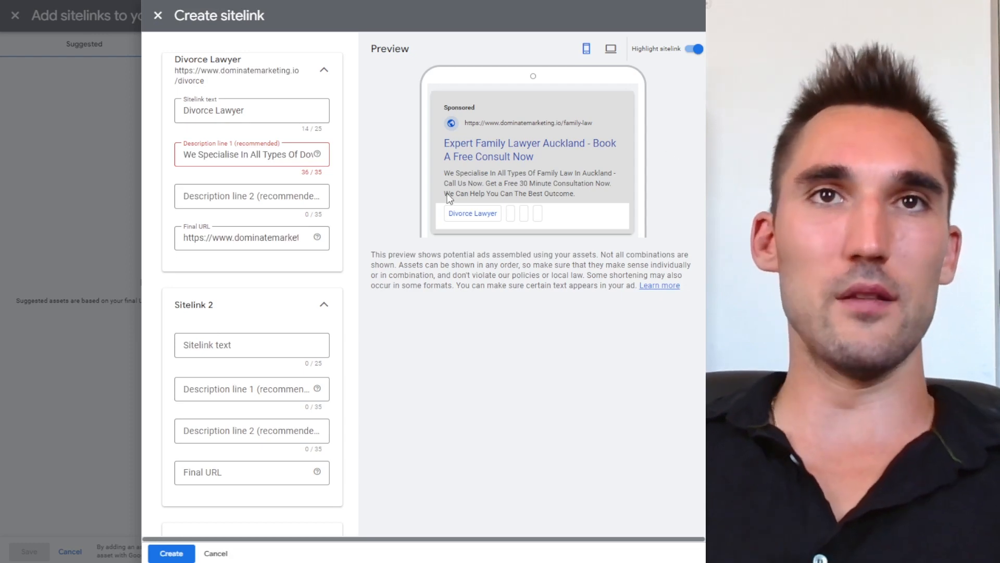
scroll(498, 339, down, 9)
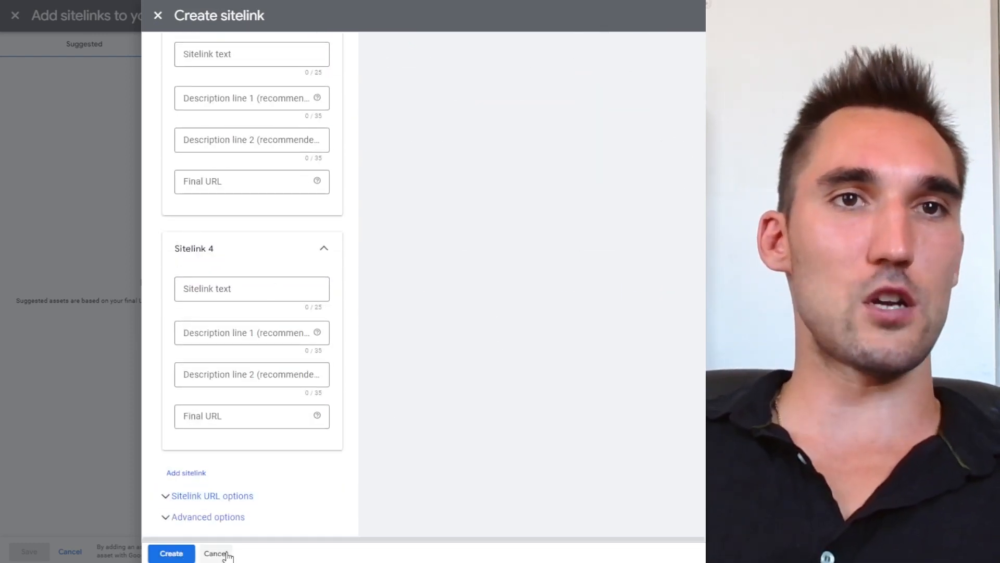
click(224, 552)
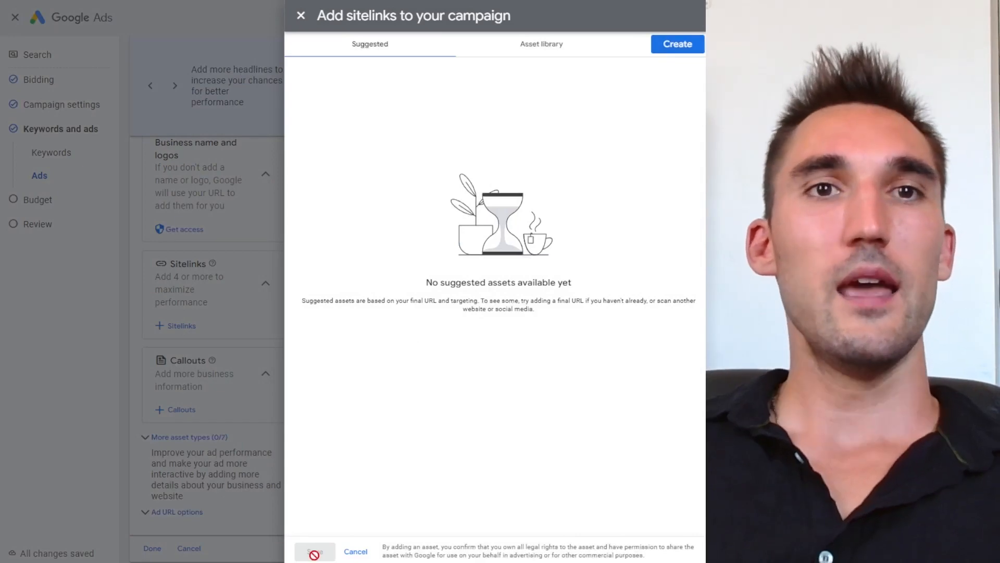
click(252, 358)
Step: Expand the additional asset types of the ad and look through the options such as promotions, calls and lead forms
scroll(399, 320, down, 1)
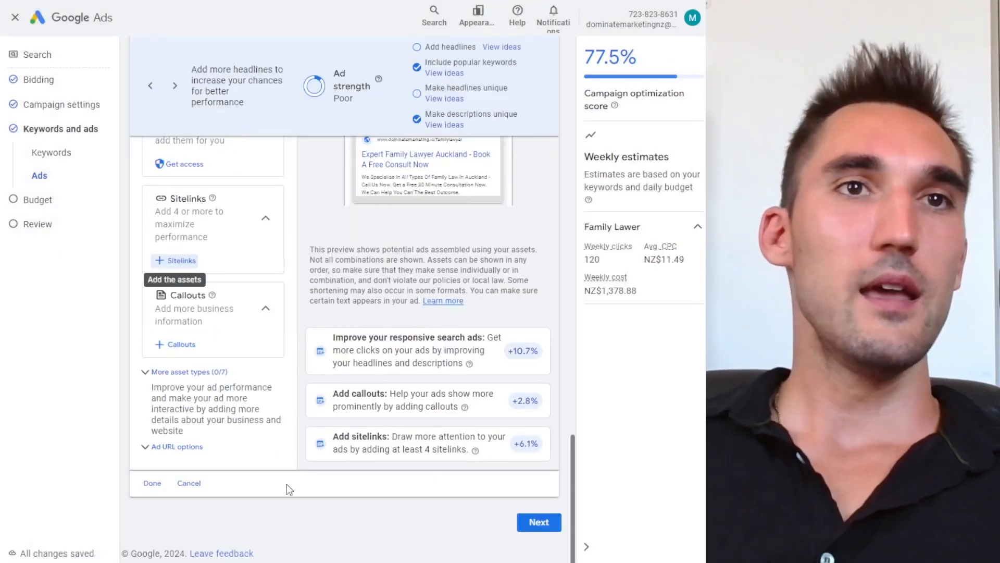
click(191, 372)
scroll(224, 393, down, 4)
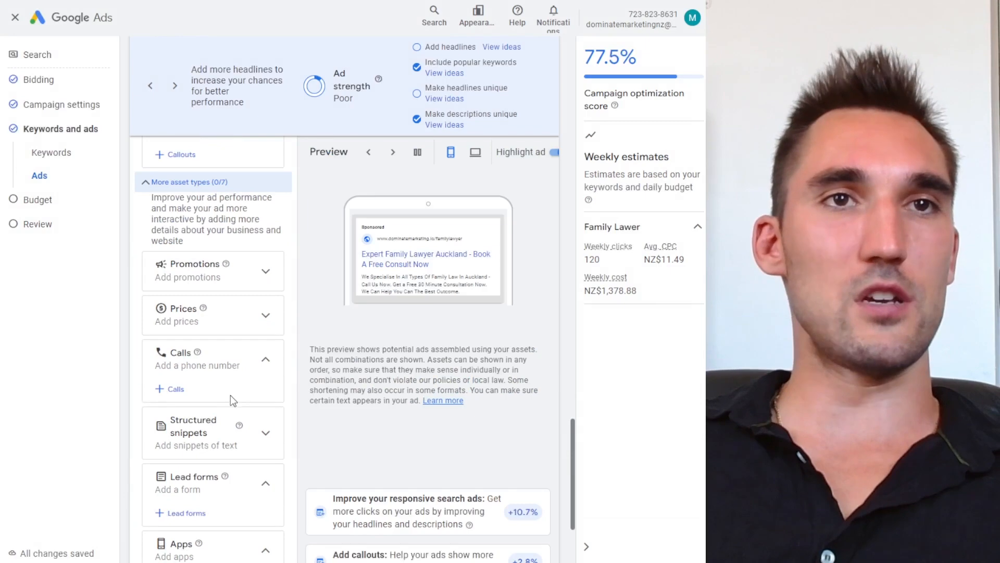
Step: Draft the campaign callouts Free 30 Minute Consult and Experts in Family Law, view their scheduling options and discard the draft
scroll(230, 396, up, 4)
click(174, 345)
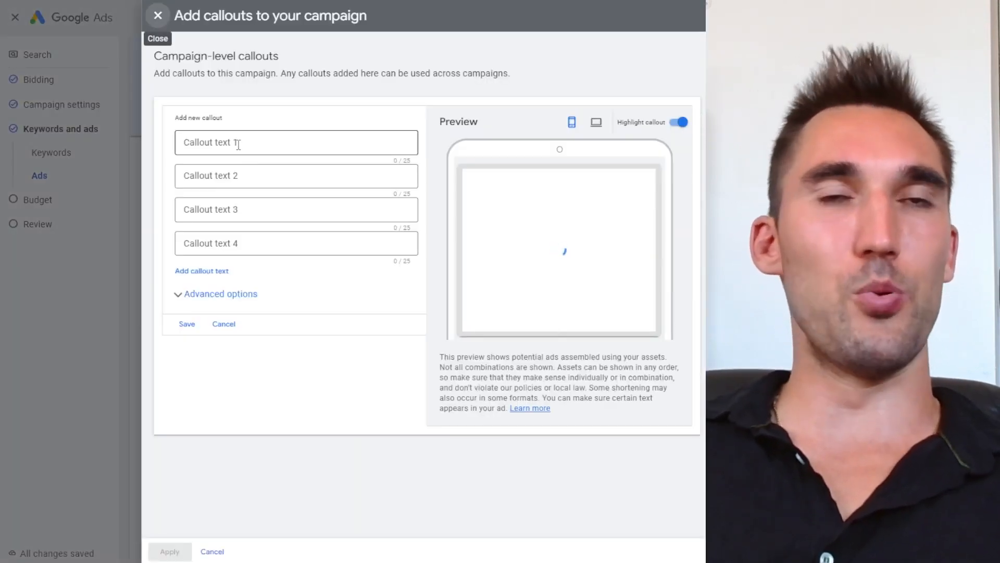
click(238, 145)
text(Fre)
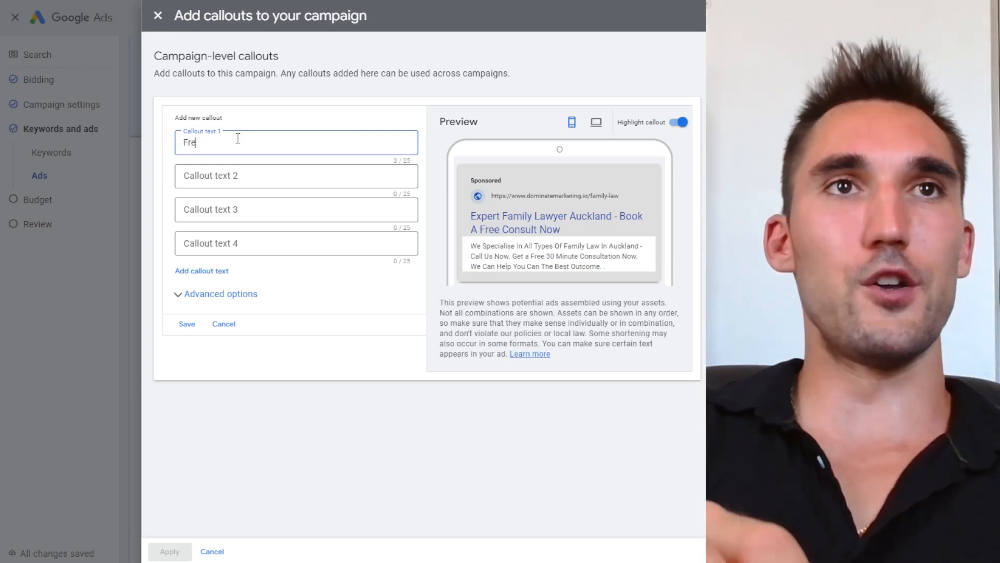
text(e 30 Minute Consult)
click(245, 184)
text(Experts in Family Law)
key(Tab)
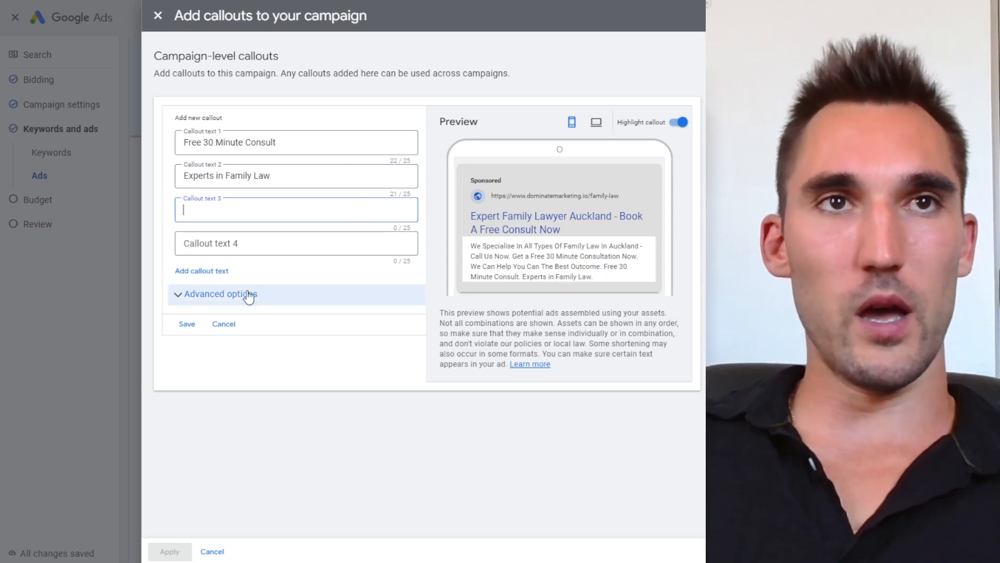
click(332, 296)
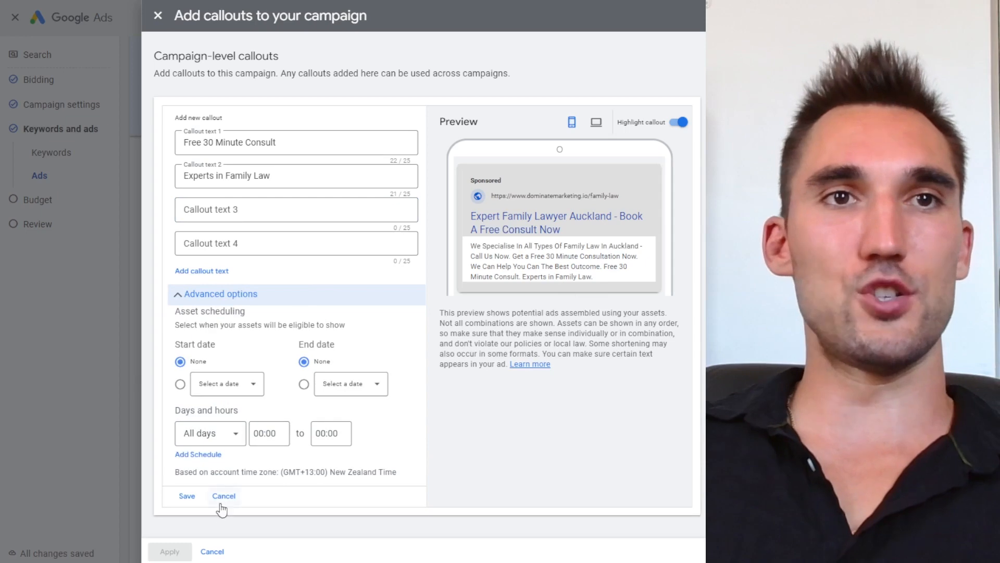
click(233, 494)
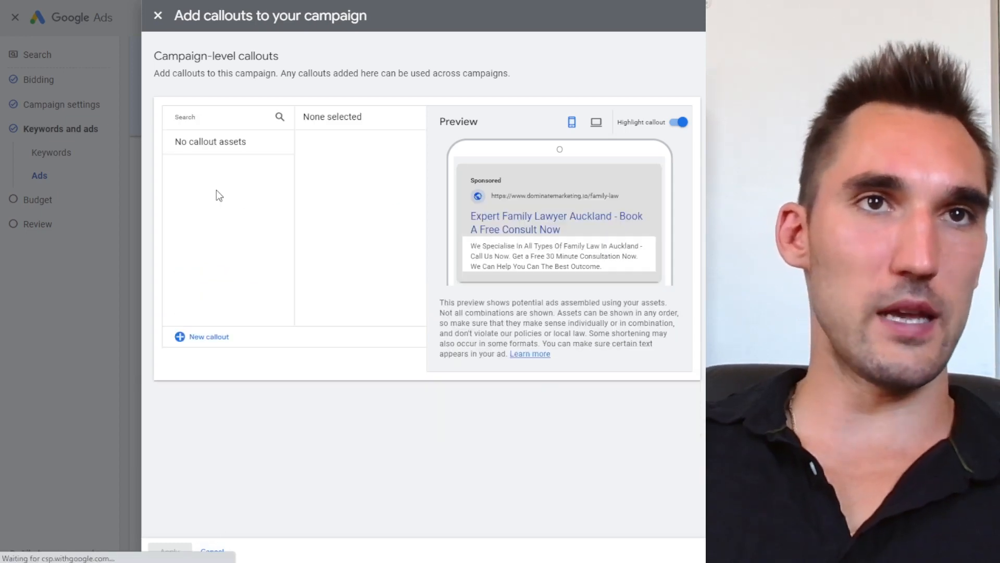
Step: Leave the callouts form and expand the promotions and prices asset types to view what can be added
click(212, 552)
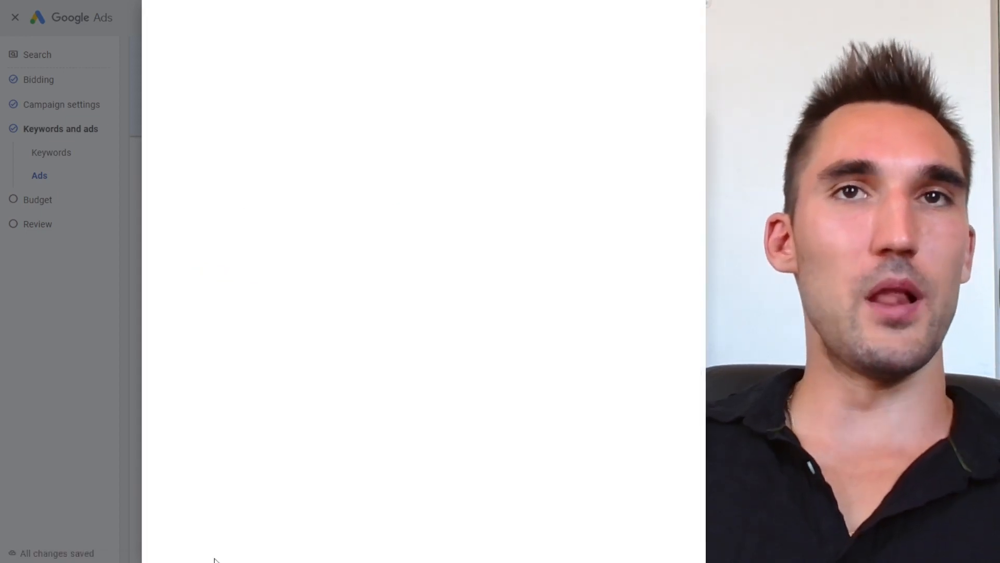
scroll(260, 313, down, 4)
click(254, 273)
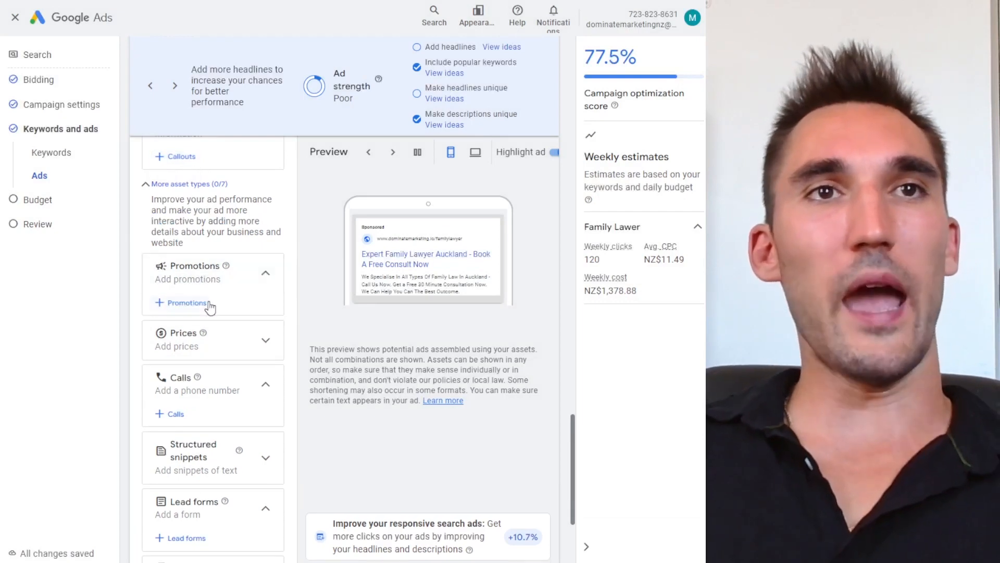
scroll(198, 292, down, 2)
click(191, 284)
scroll(181, 315, down, 1)
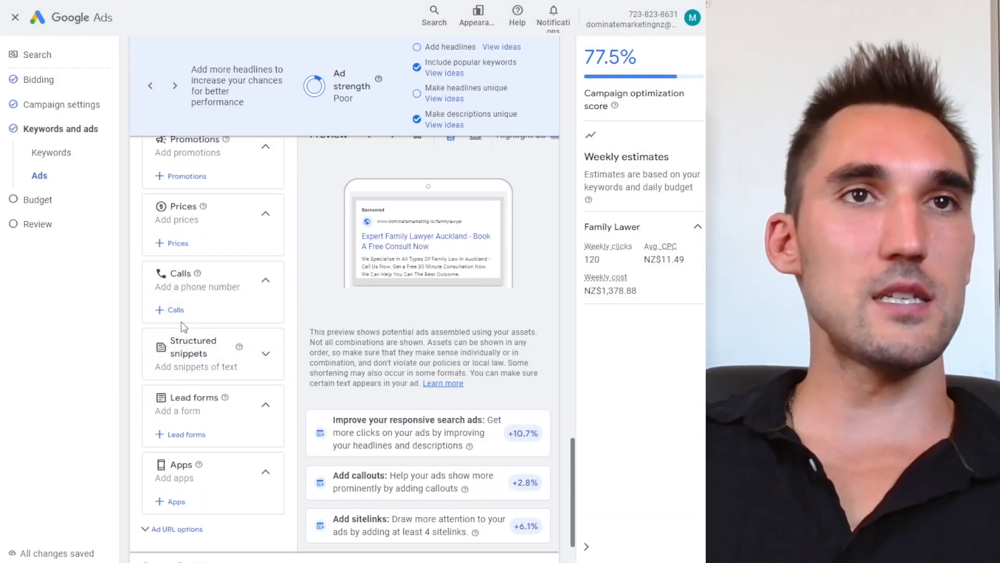
Step: Open a new campaign call asset, examine its phone number and conversion action fields, and discard it
click(172, 309)
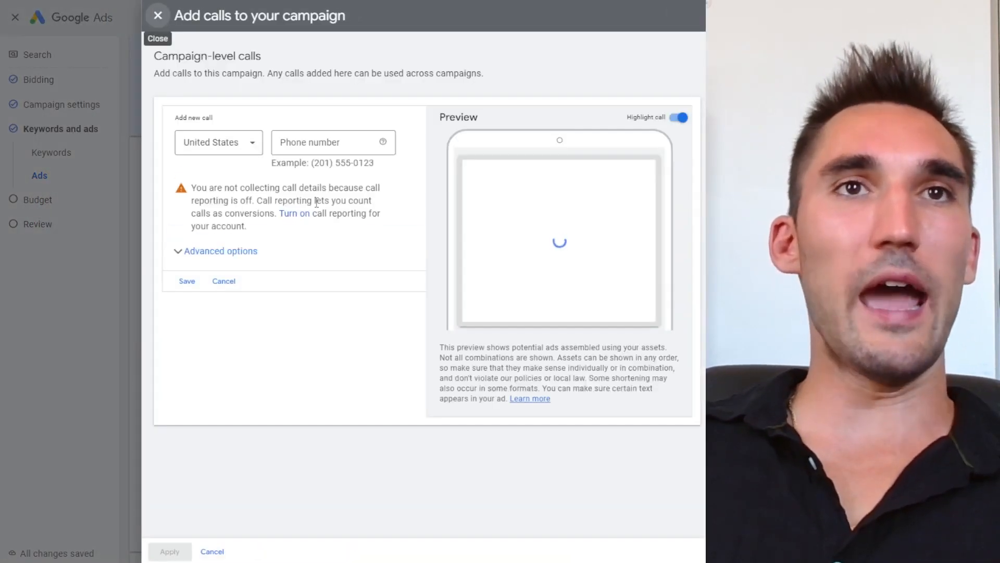
click(320, 138)
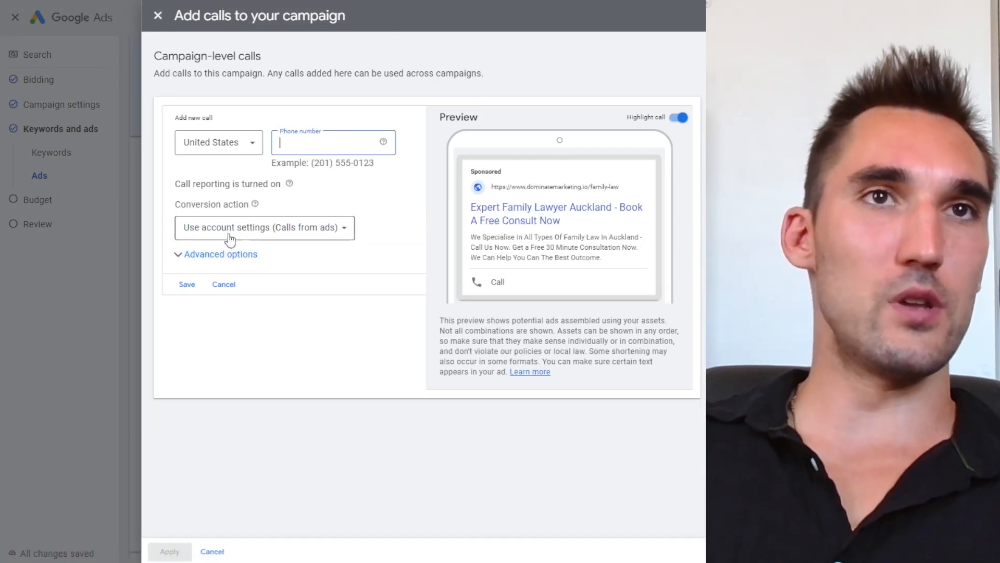
click(245, 227)
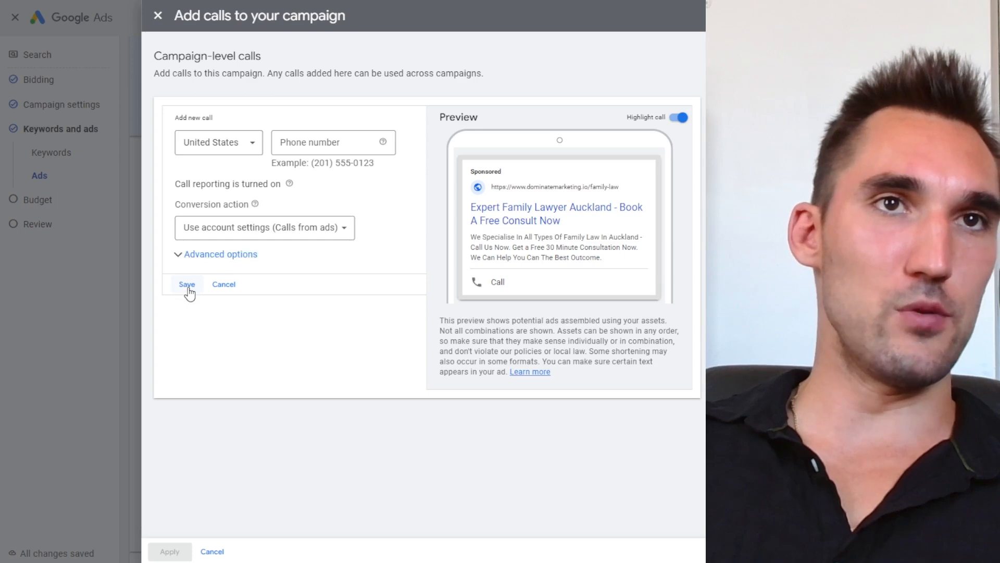
click(212, 551)
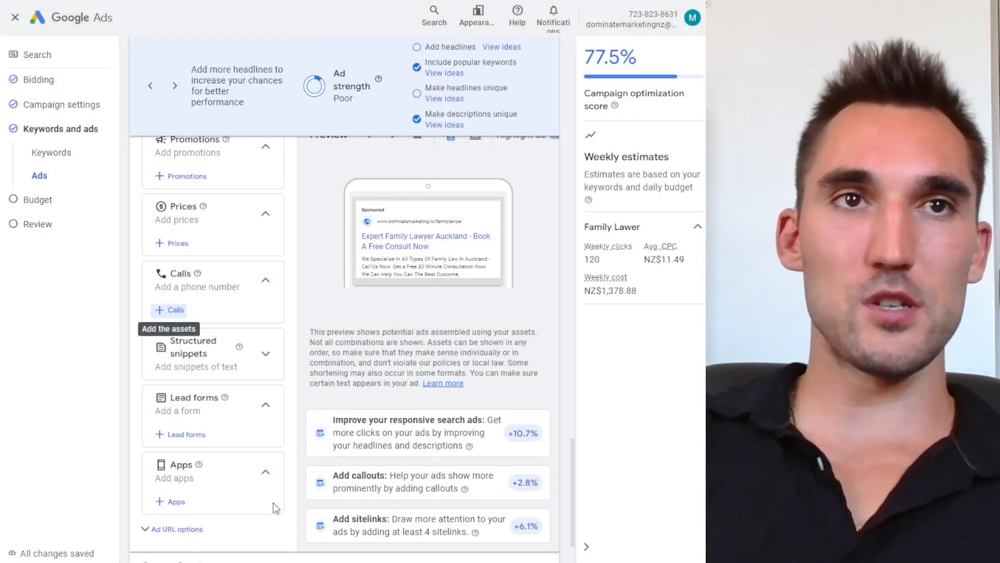
Step: Open a new campaign structured snippet and examine its header and three value fields
scroll(224, 294, down, 2)
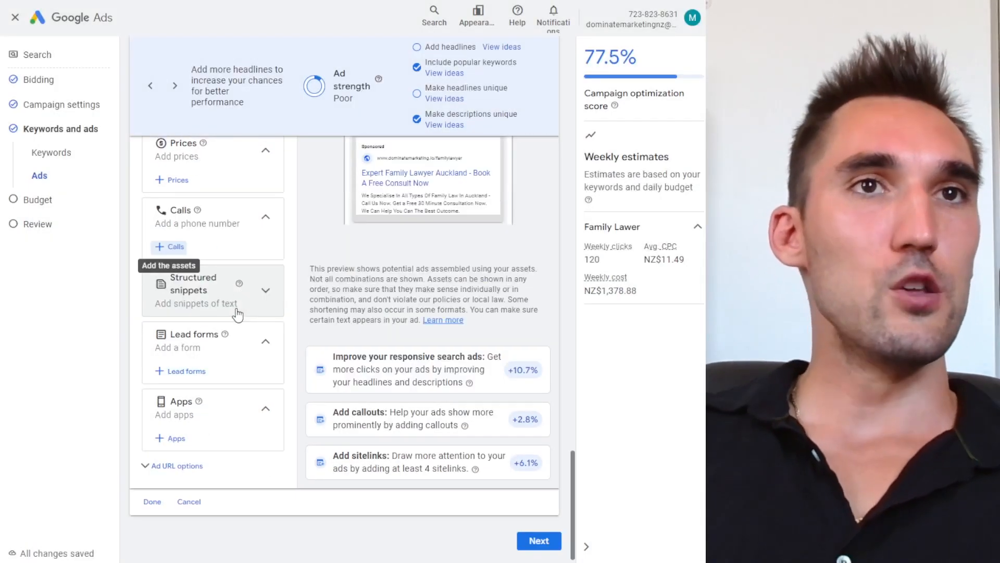
click(236, 308)
click(217, 326)
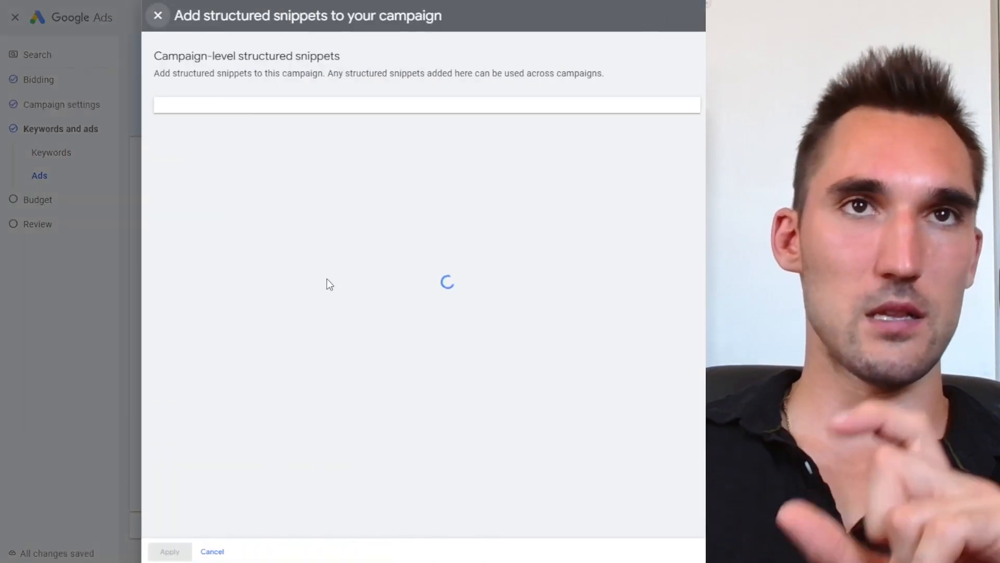
click(296, 160)
click(275, 196)
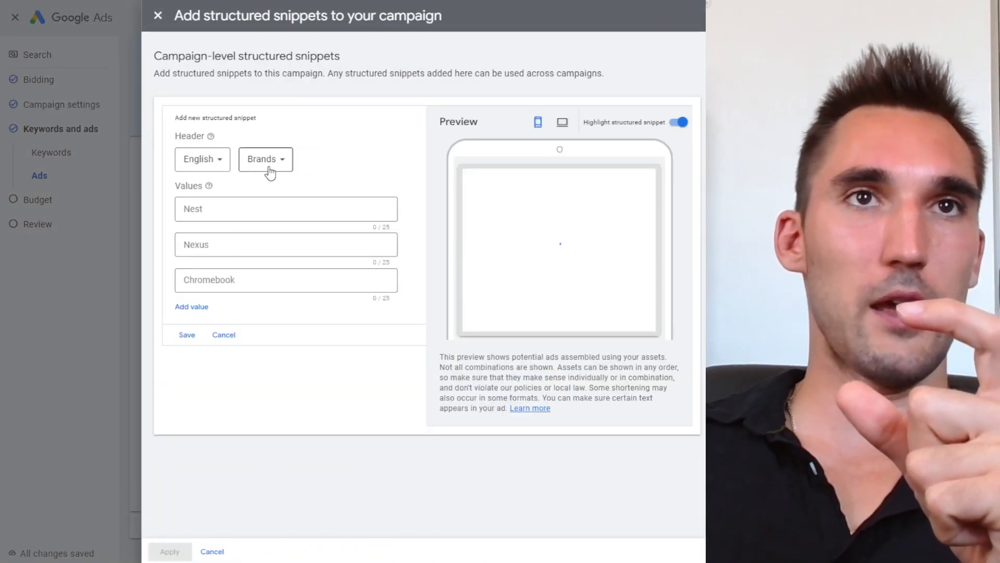
click(220, 219)
click(219, 251)
click(225, 281)
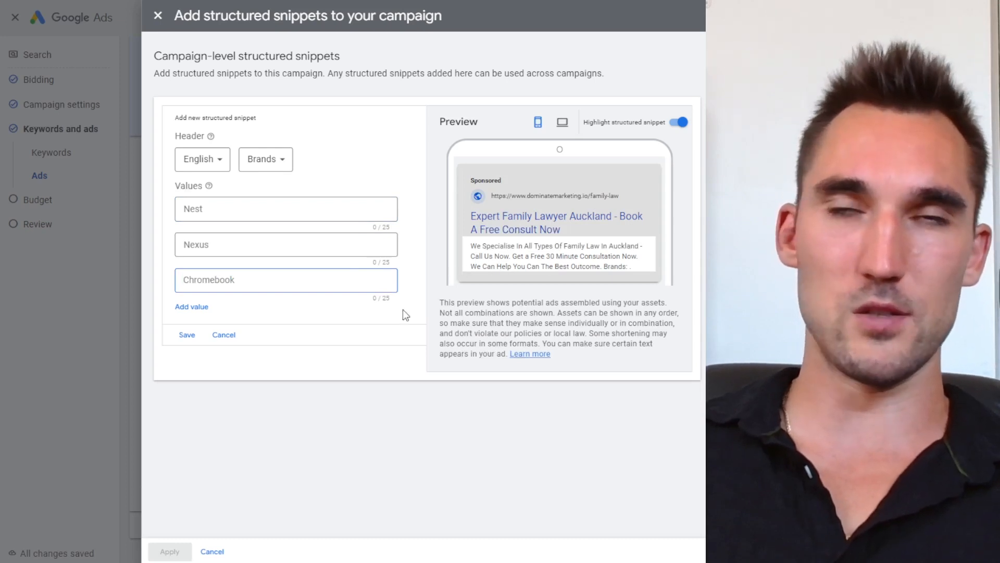
Step: Look through the structured snippet header types, such as Courses, Models and Service catalog, and discard the new snippet
click(265, 159)
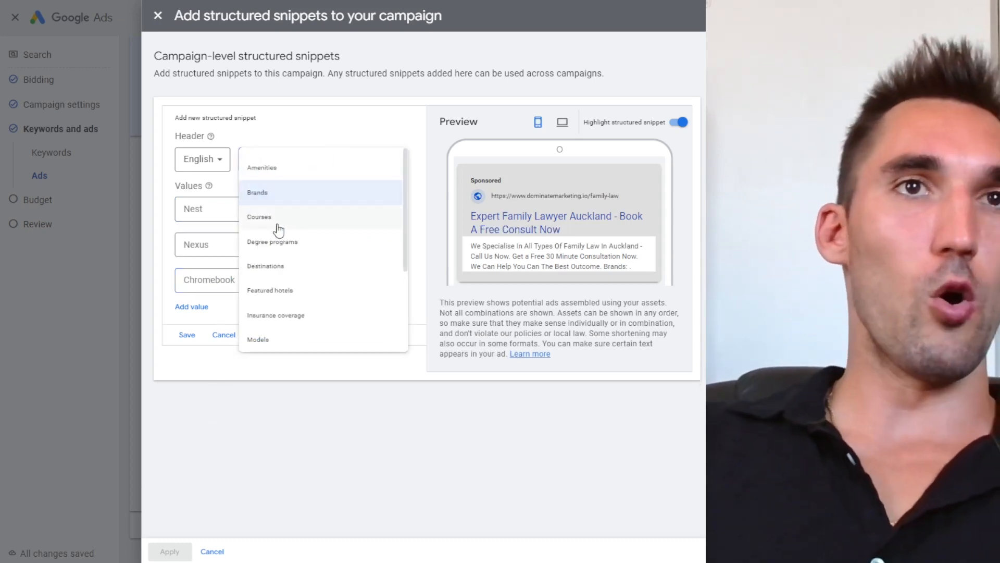
scroll(292, 250, down, 3)
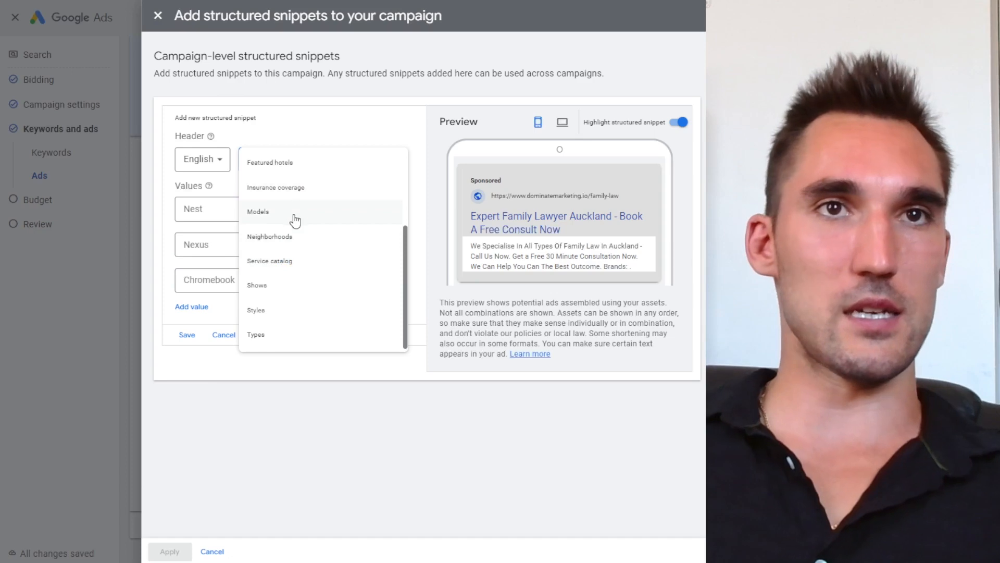
scroll(289, 333, down, 1)
scroll(312, 292, up, 3)
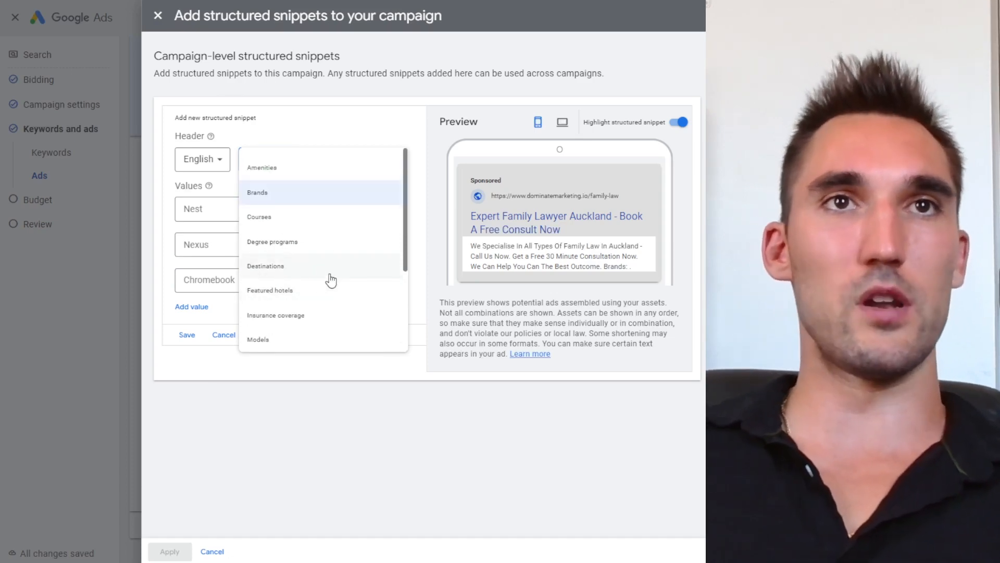
click(212, 551)
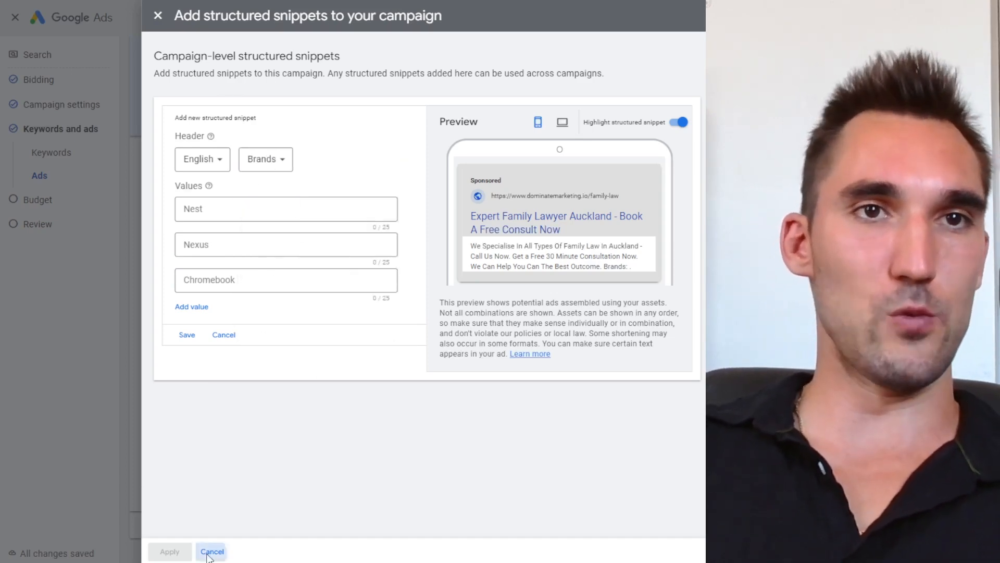
click(212, 551)
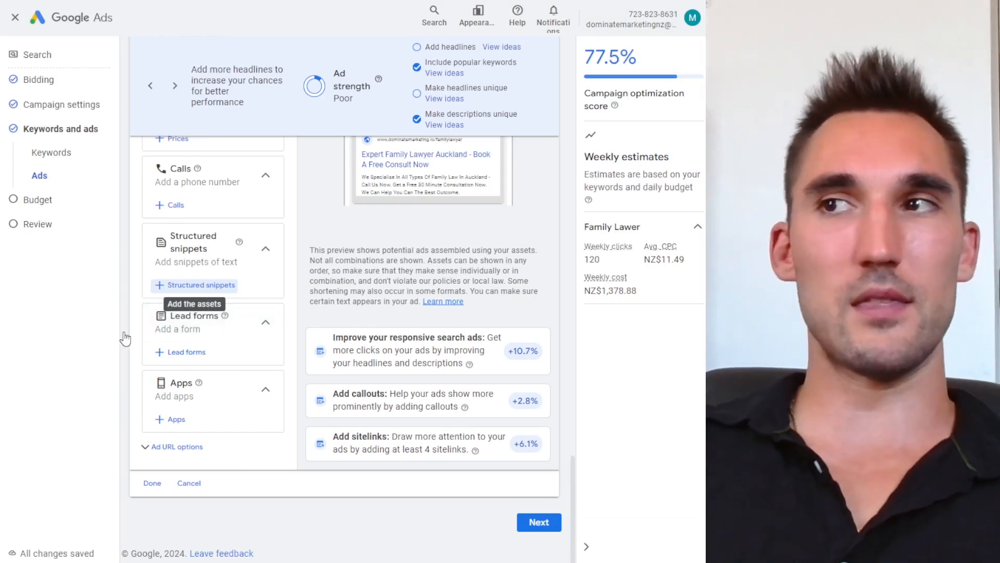
Step: Review the ad's available asset types from business name and logos through sitelinks and callouts to lead forms
scroll(228, 343, up, 8)
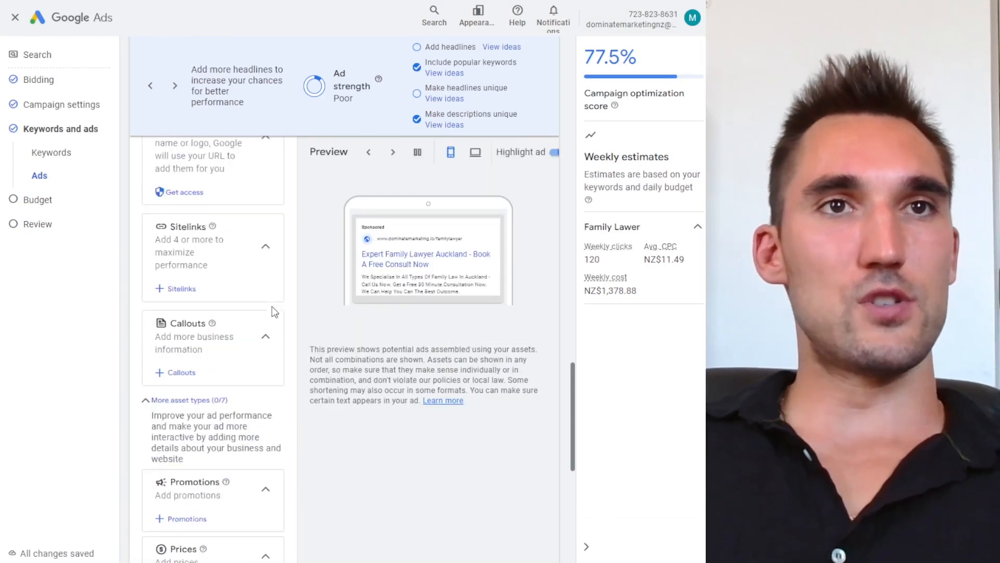
scroll(277, 308, up, 5)
scroll(264, 271, down, 4)
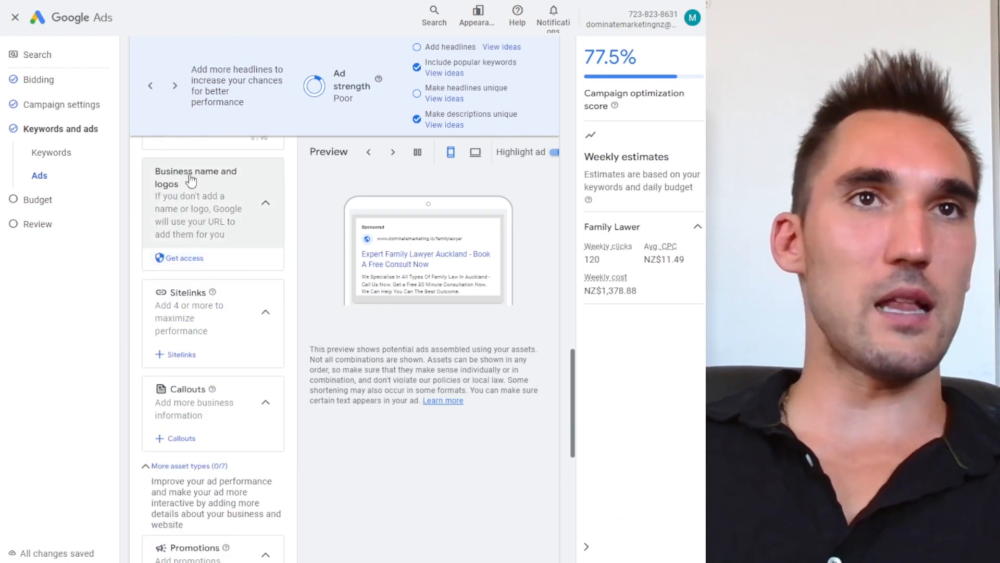
scroll(219, 234, down, 1)
scroll(198, 245, down, 4)
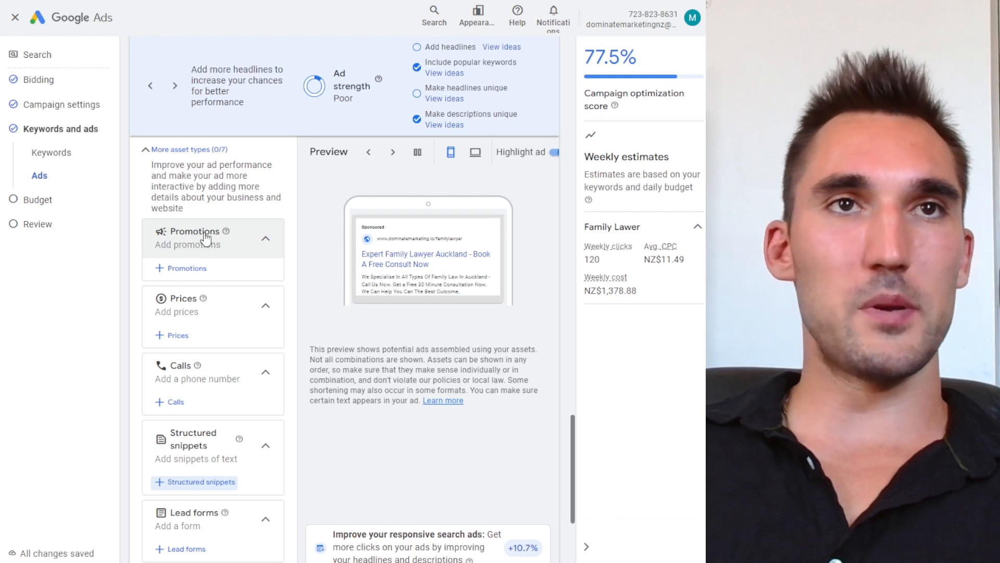
scroll(203, 240, down, 1)
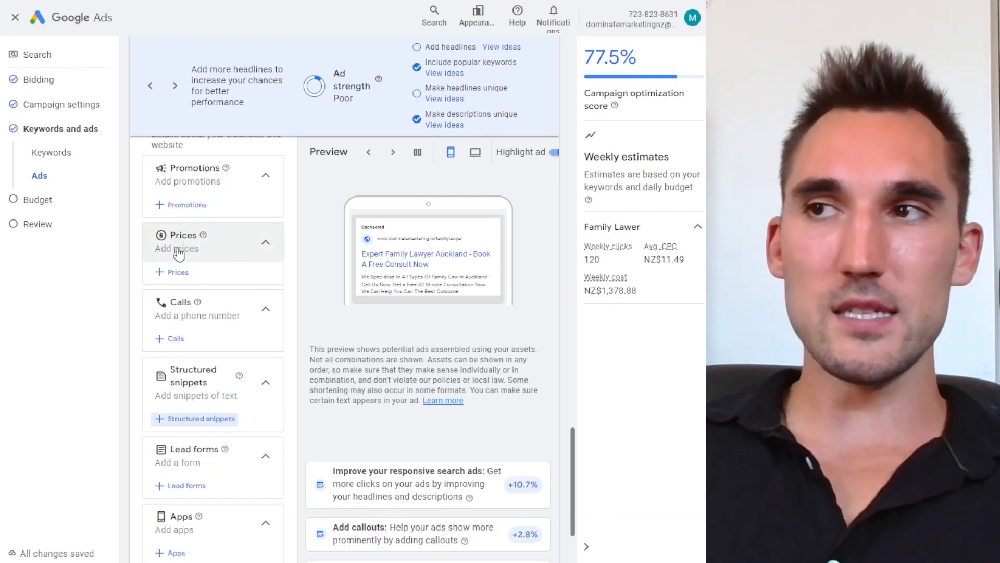
scroll(176, 258, down, 1)
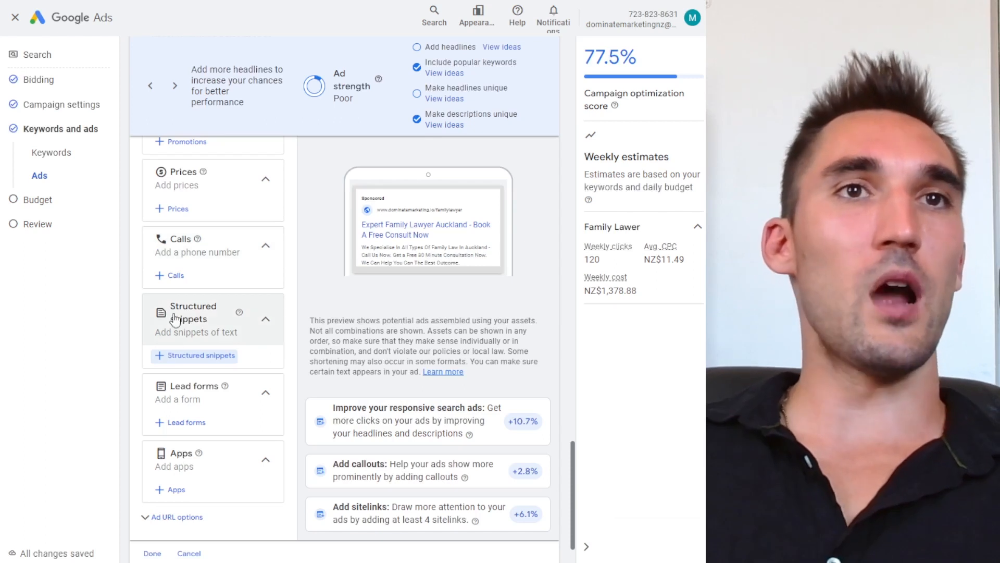
scroll(204, 330, down, 1)
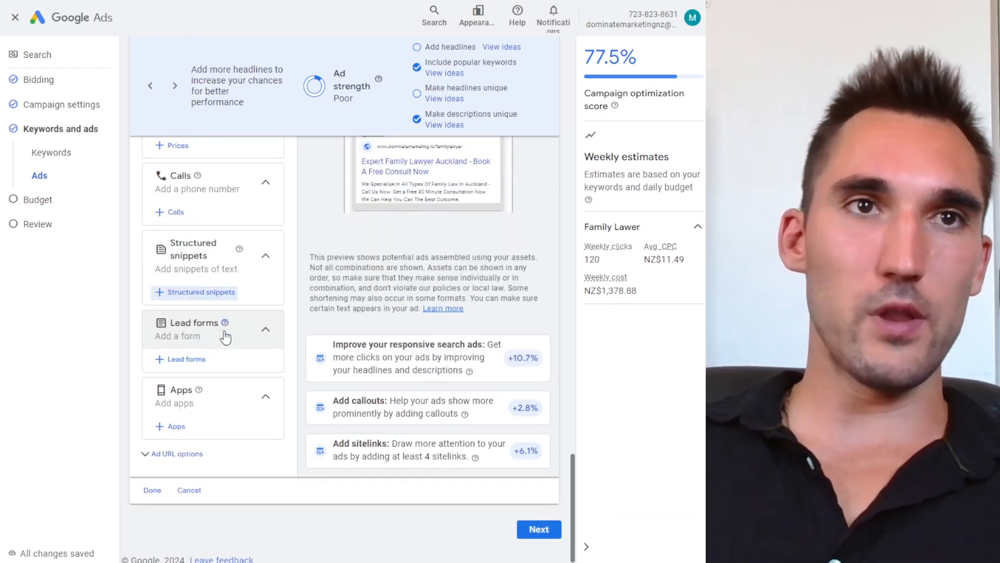
Step: Open a new campaign app asset to view its platform and app lookup fields, and close it without adding an app
scroll(223, 328, down, 1)
click(176, 419)
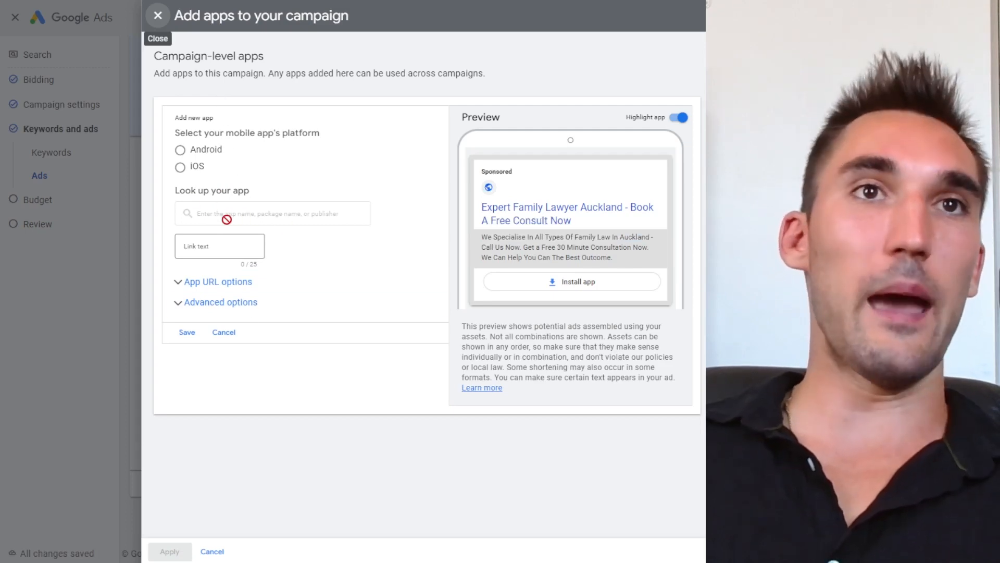
click(159, 17)
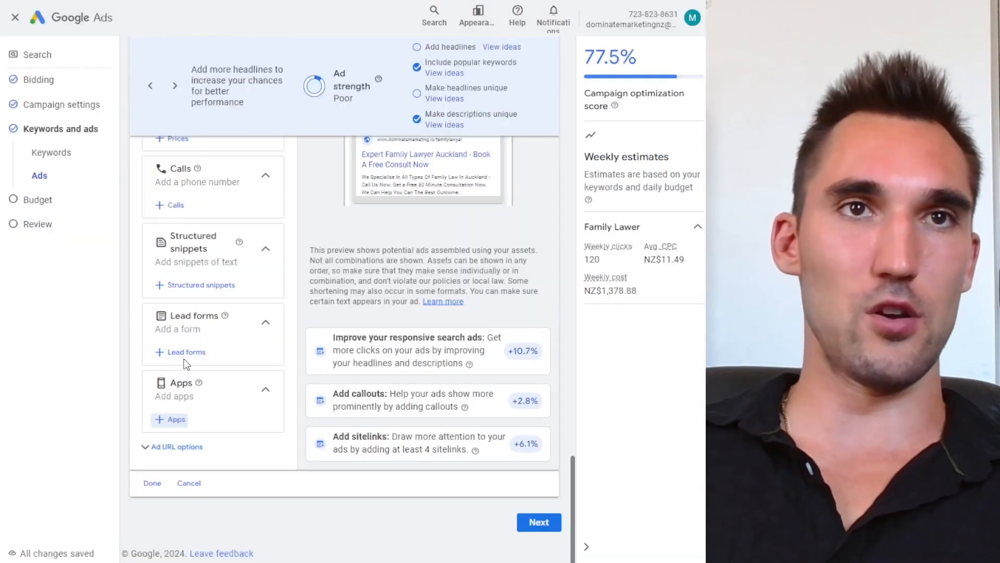
Step: Check the ad's descriptions and asset sections, collapse the additional asset types, and finish the responsive search ad
scroll(185, 383, up, 5)
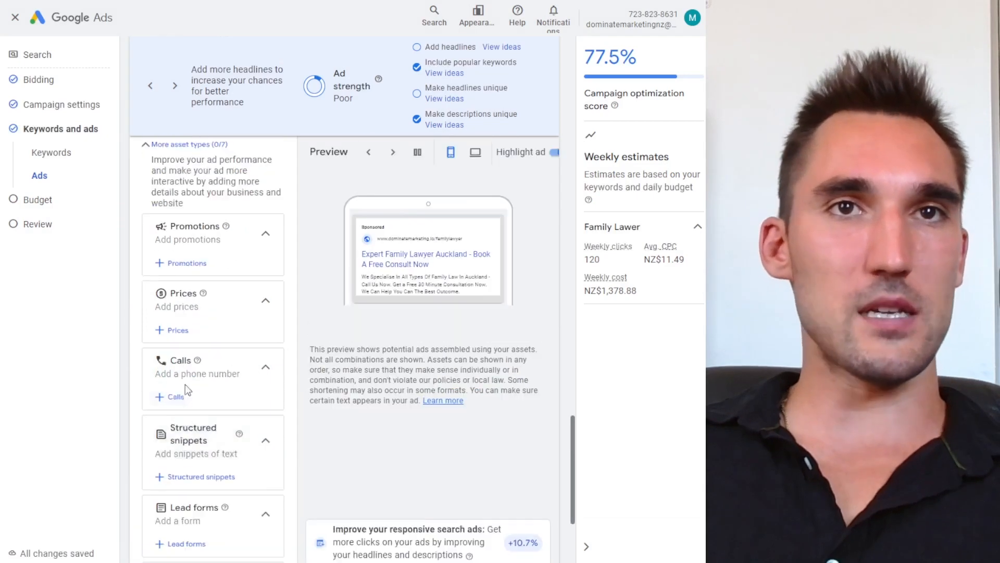
scroll(229, 419, up, 8)
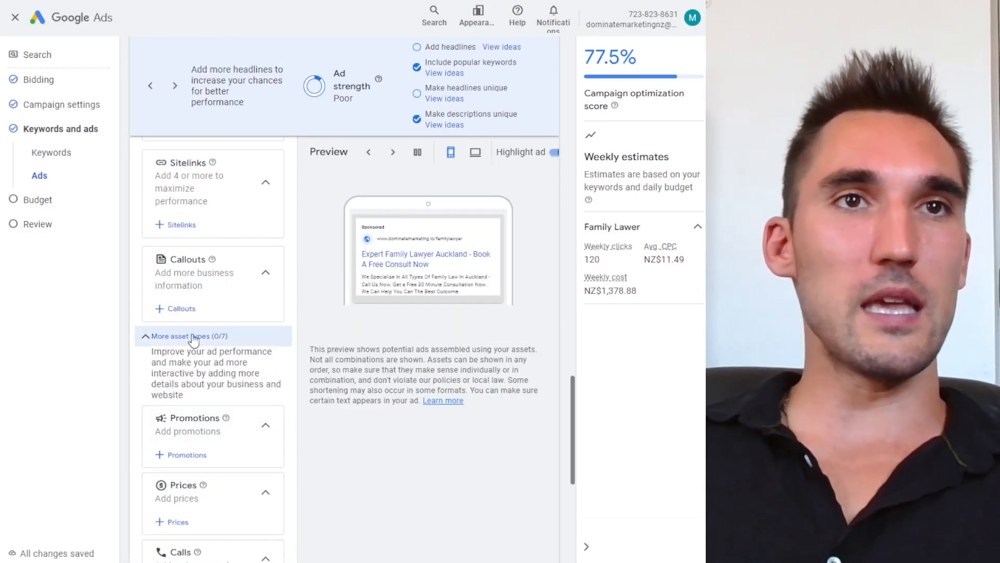
scroll(230, 417, up, 5)
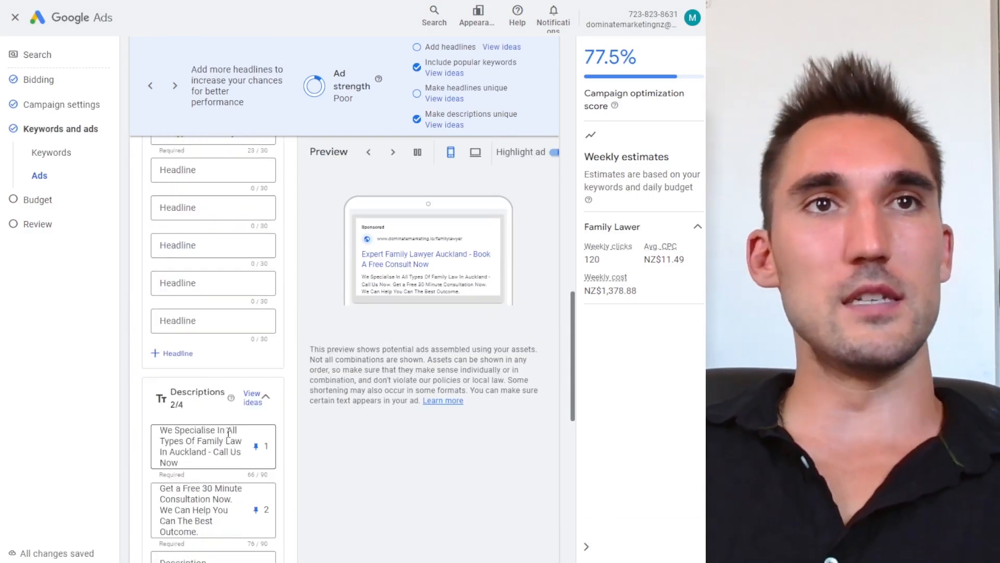
scroll(224, 433, down, 10)
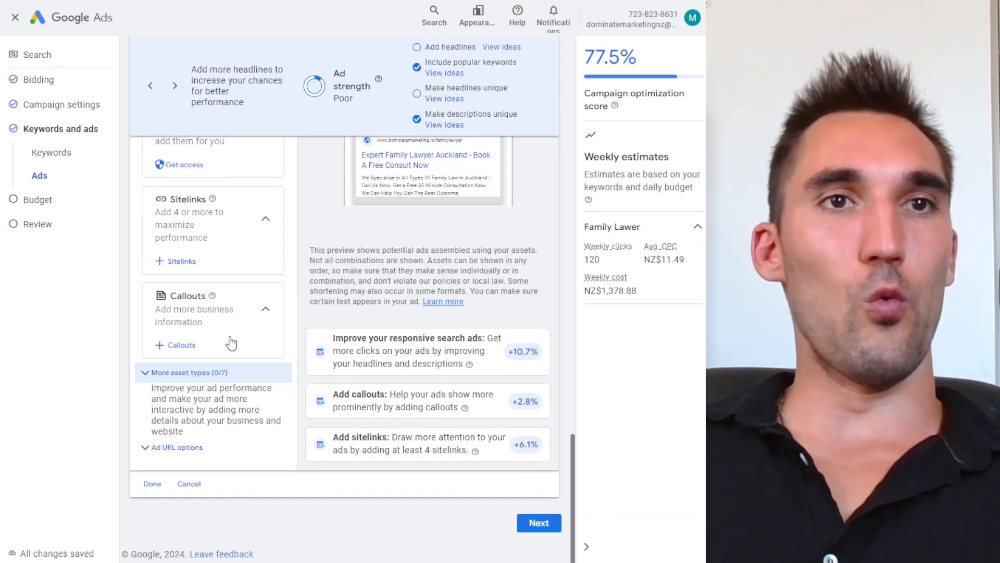
click(146, 490)
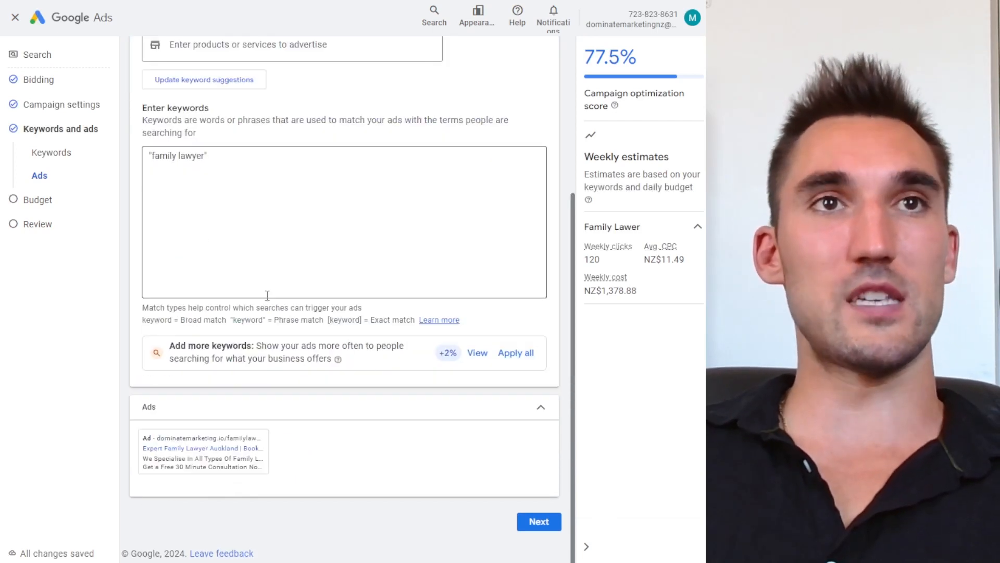
Step: Check the ad group's keyword and ad, continue to the budget stage, and set a custom average daily budget of NZ$1.00
scroll(250, 302, up, 4)
scroll(174, 219, down, 4)
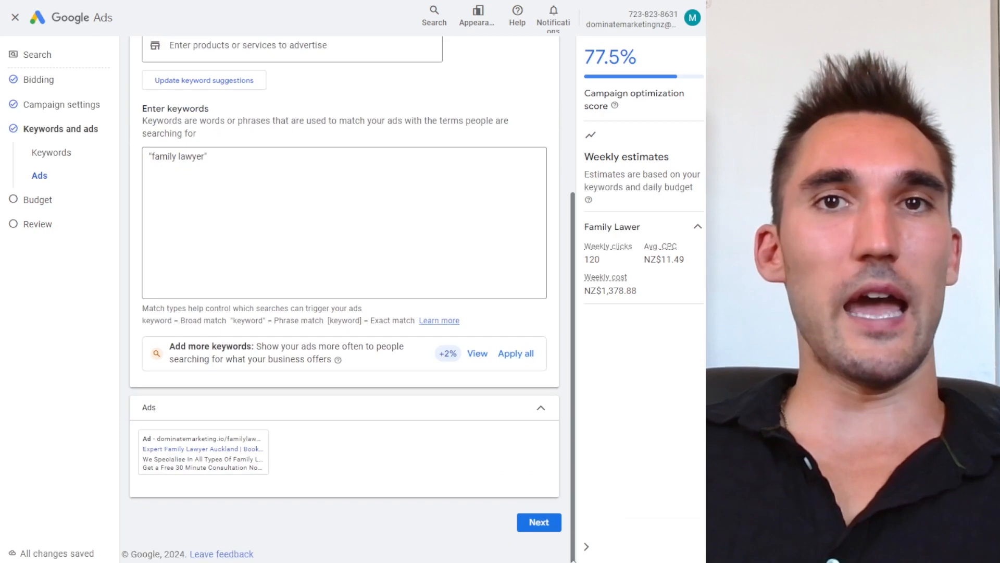
click(540, 522)
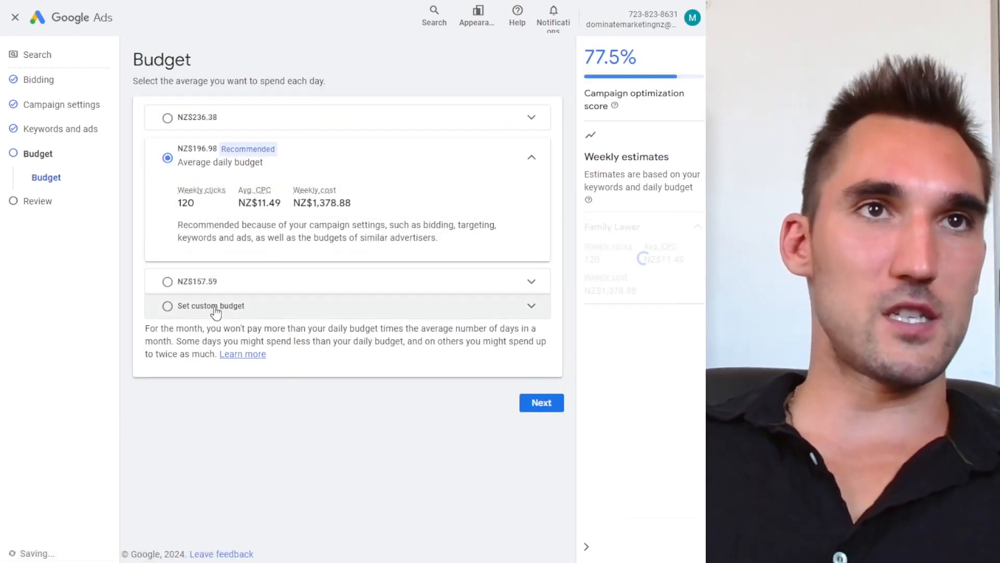
click(214, 308)
drag(204, 249, 286, 248)
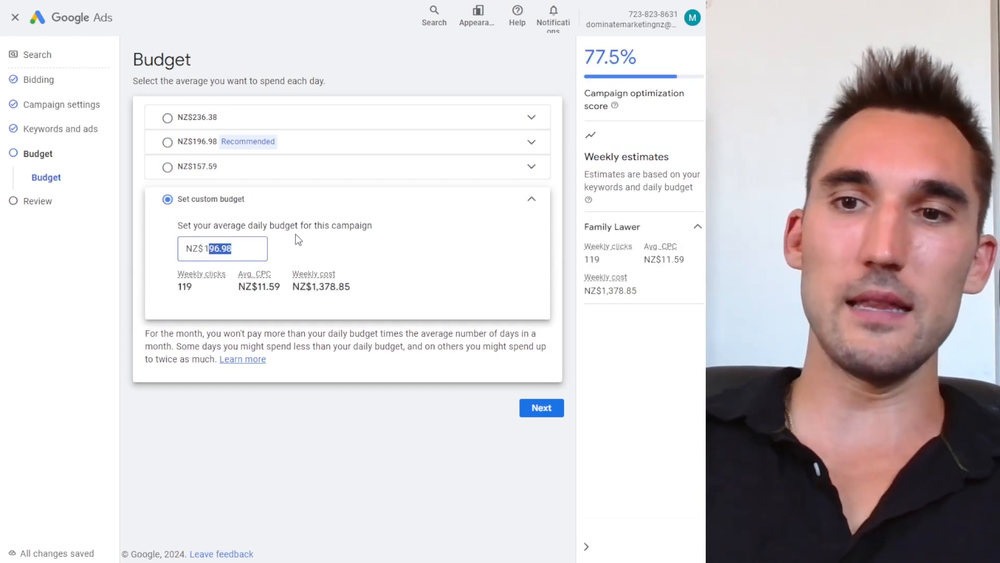
text(1)
click(360, 305)
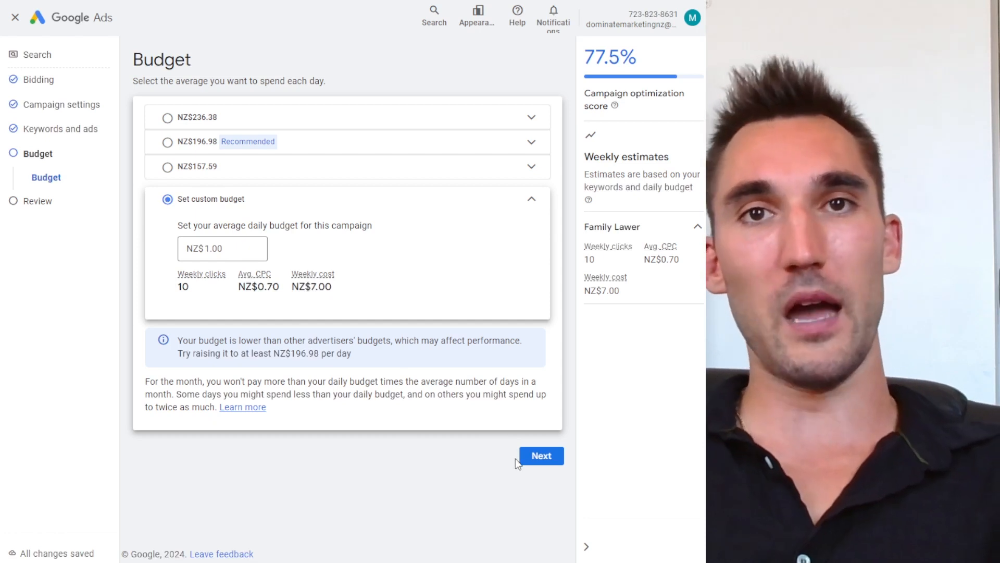
Step: Continue to the campaign review and look through the summary of bidding, campaign settings, keywords, ads and budget
click(542, 456)
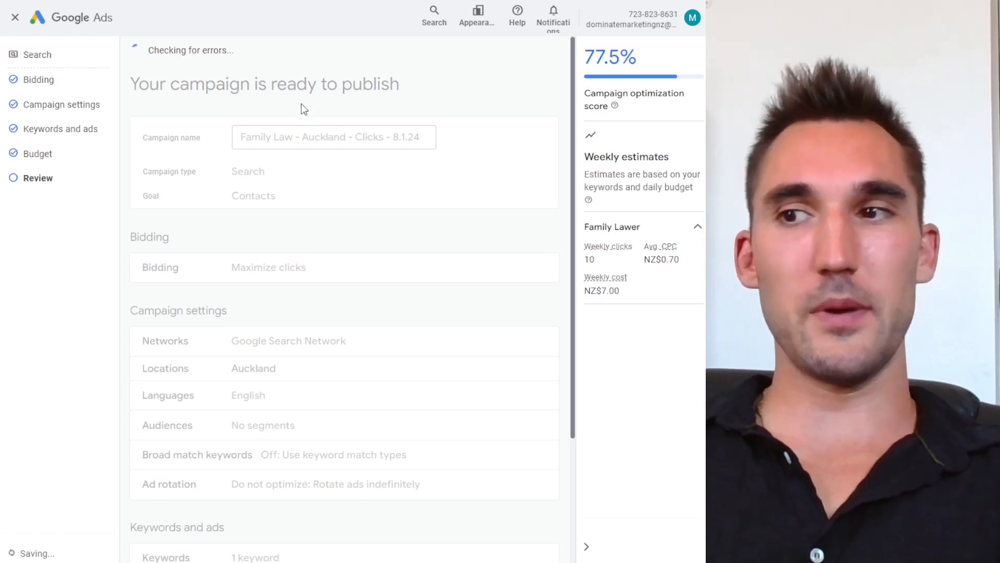
scroll(401, 221, down, 4)
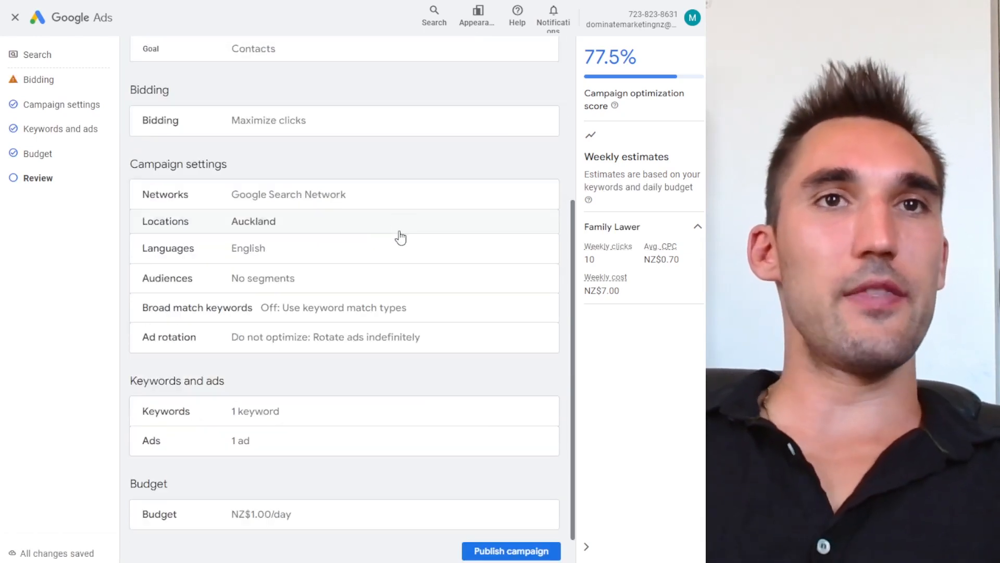
Step: Publish the reviewed campaign and open the list of campaigns
scroll(400, 234, up, 4)
click(521, 78)
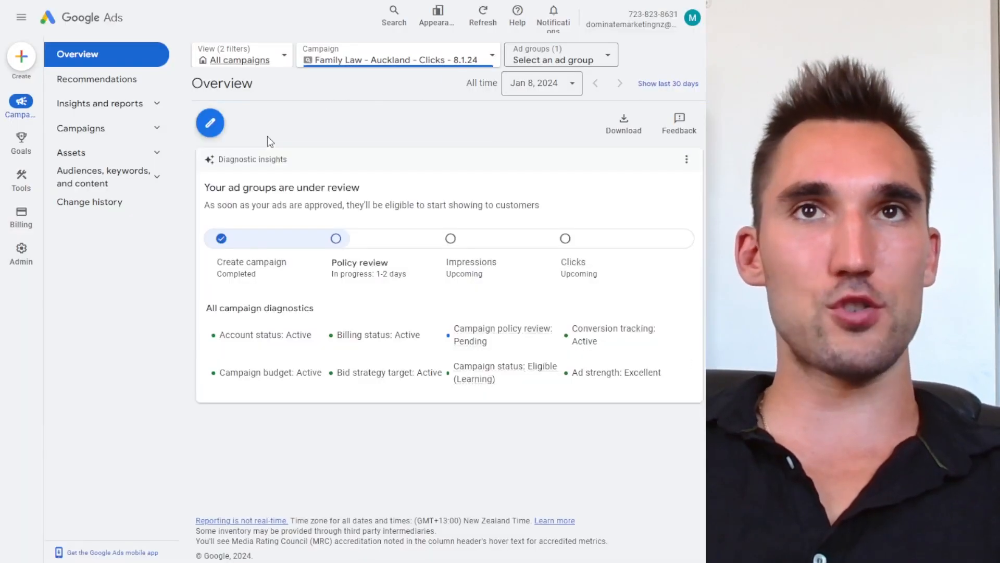
click(102, 141)
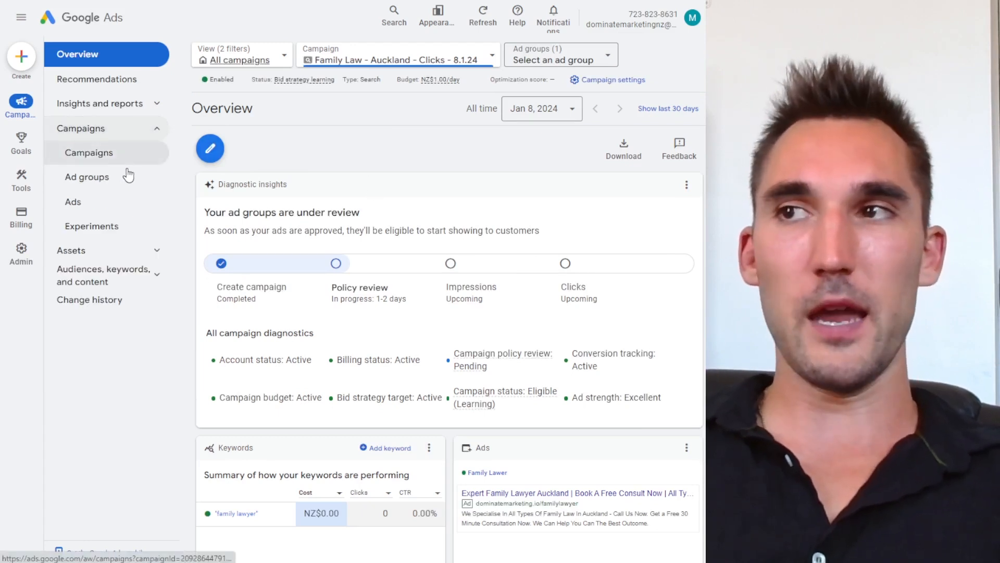
click(126, 168)
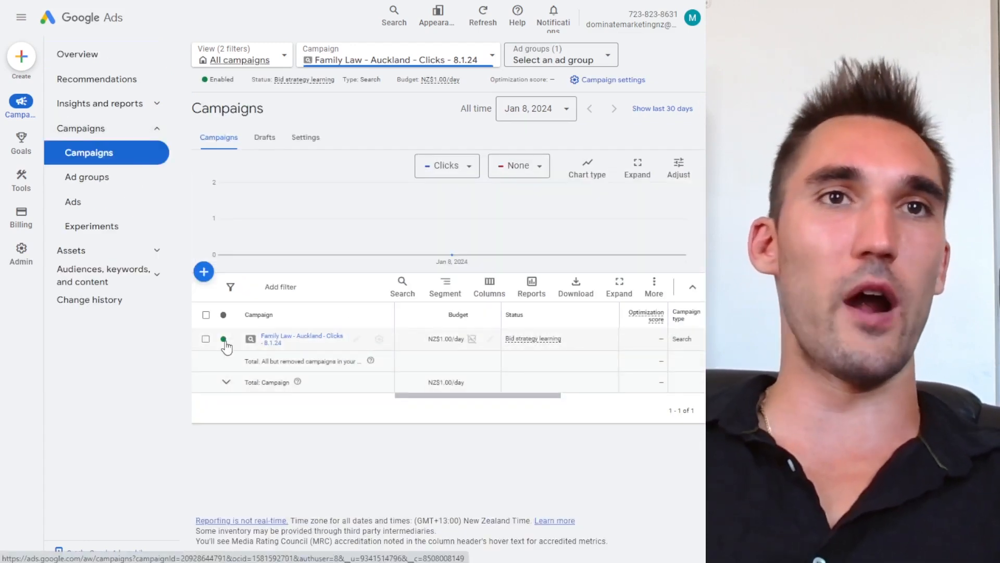
Step: Pause the Family Law - Auckland - Clicks - 8.1.24 campaign and open its ad groups
click(223, 339)
click(247, 372)
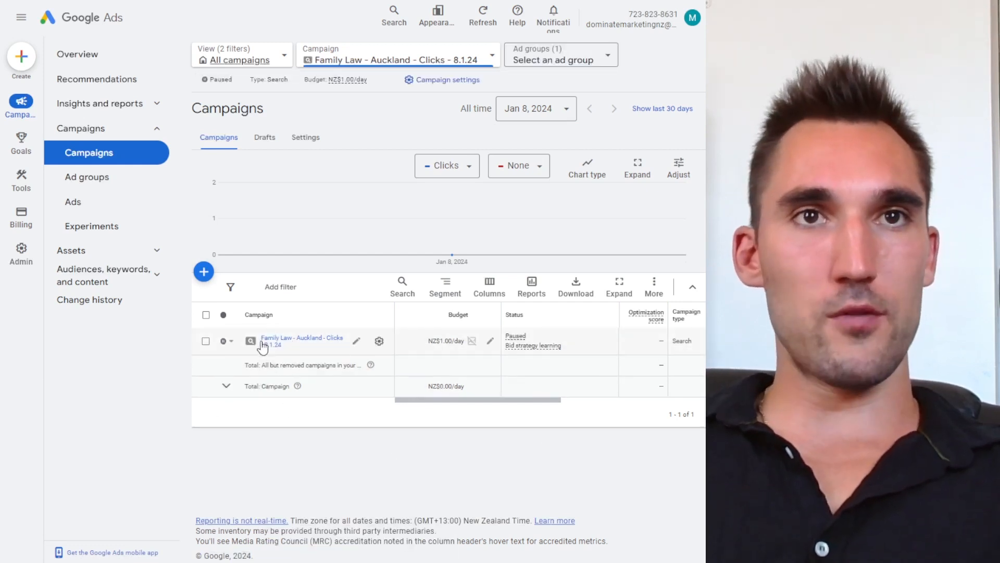
click(302, 341)
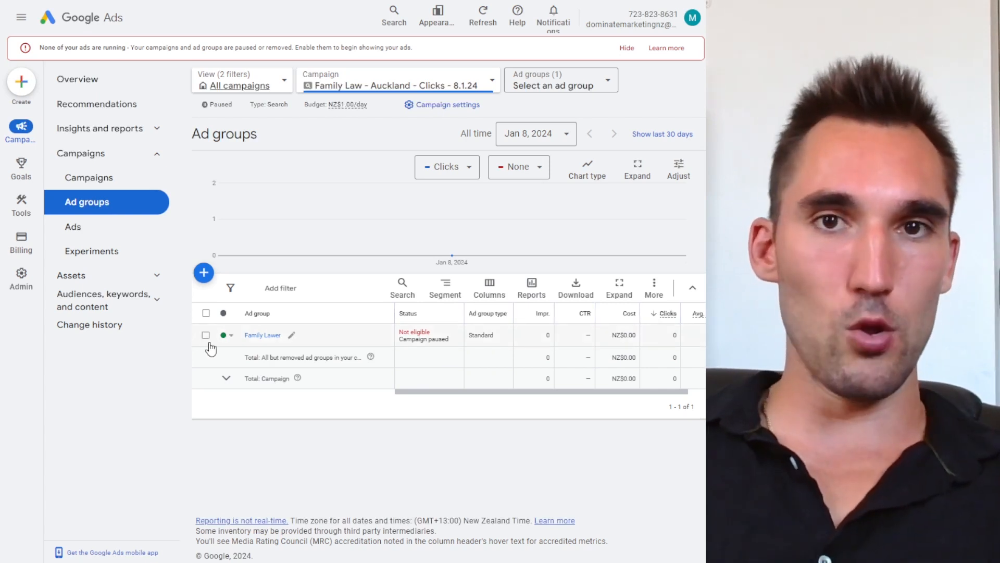
Step: Create a second standard ad group named Property with the phrase-match keyword "property lawyer", and continue to ad creation
click(207, 275)
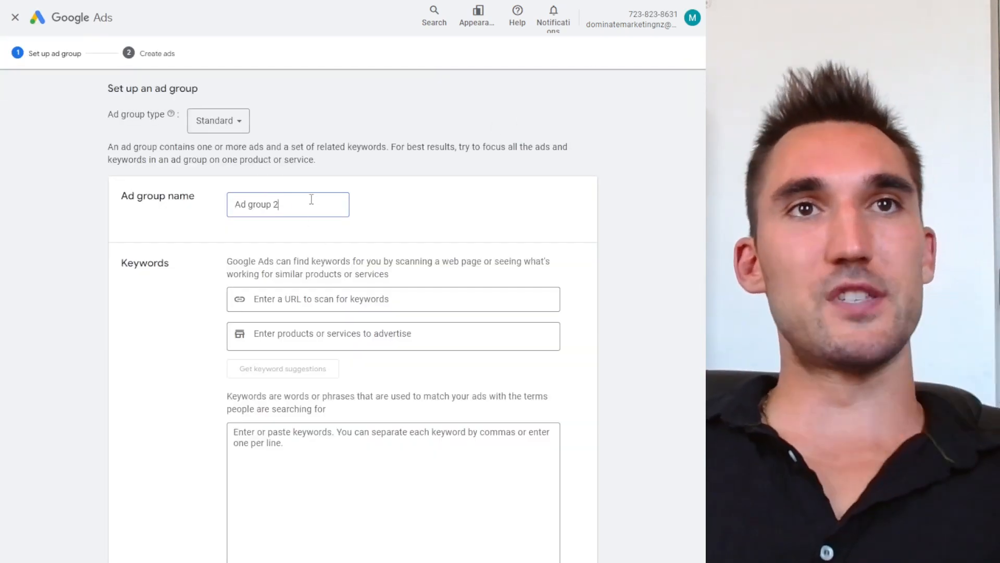
drag(312, 199, 212, 210)
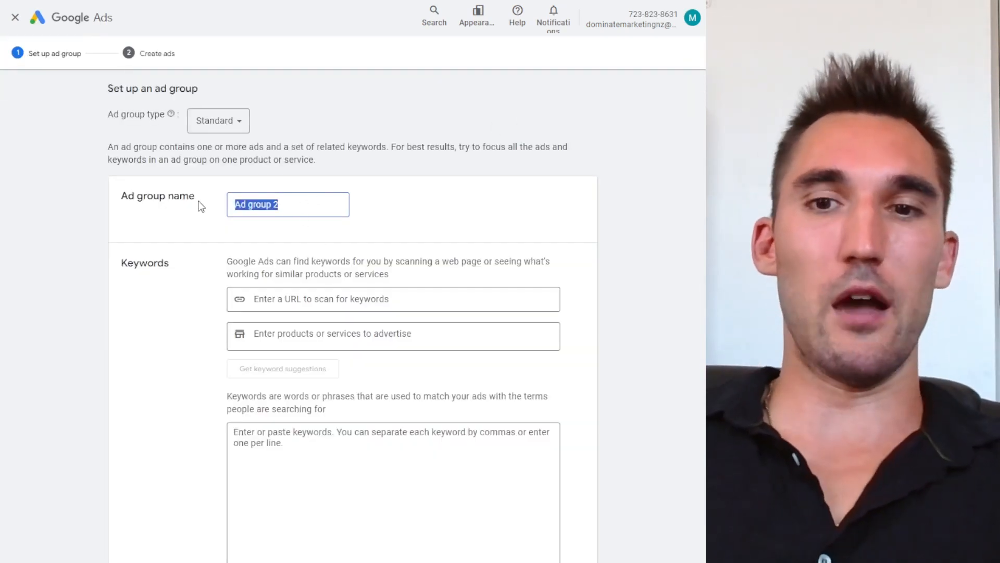
text(Property)
scroll(219, 250, down, 3)
click(244, 308)
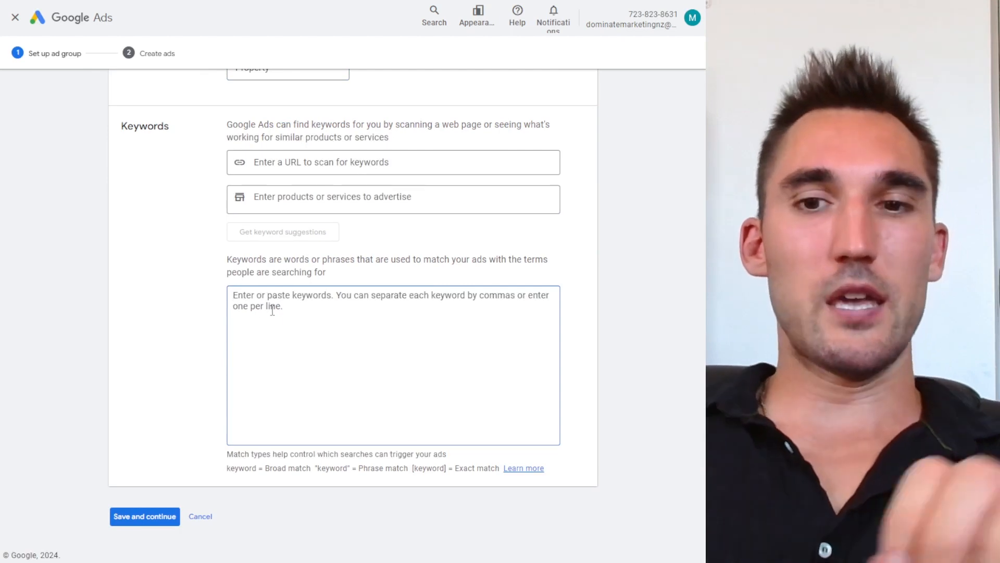
text("property lawyer")
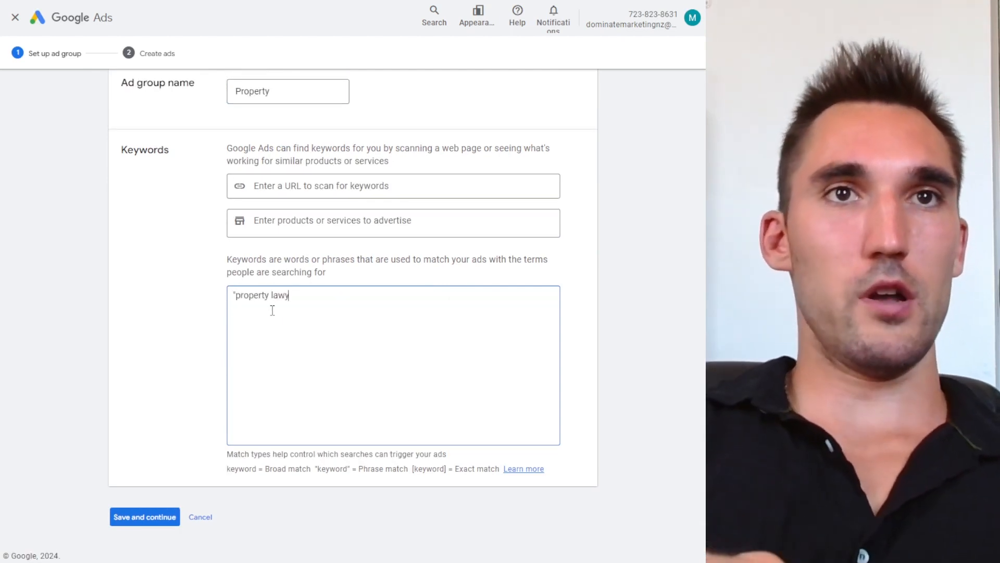
scroll(214, 271, down, 5)
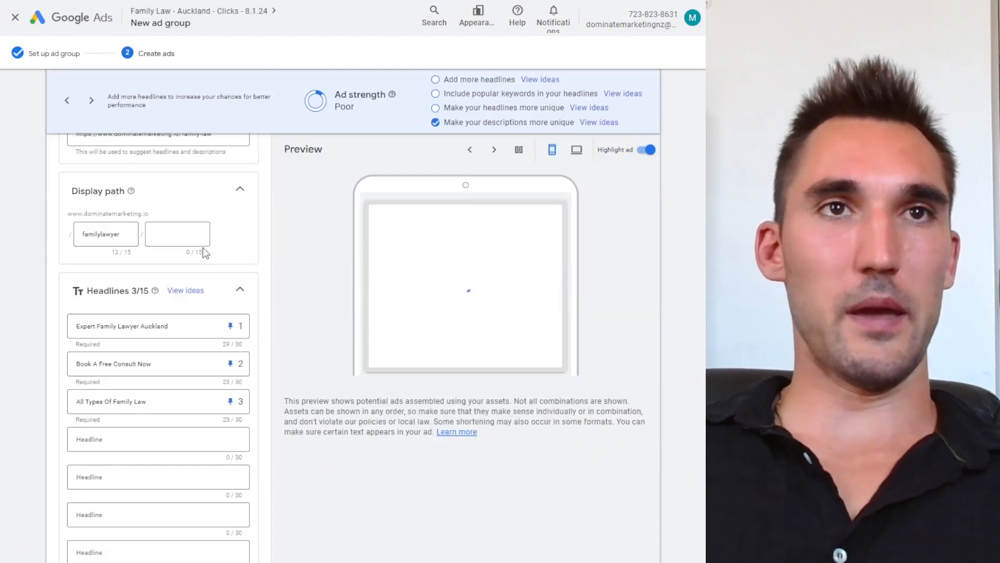
Step: Look through the prefilled ad's headlines, descriptions and asset types for the new ad group, and leave without saving the ad
scroll(187, 234, down, 8)
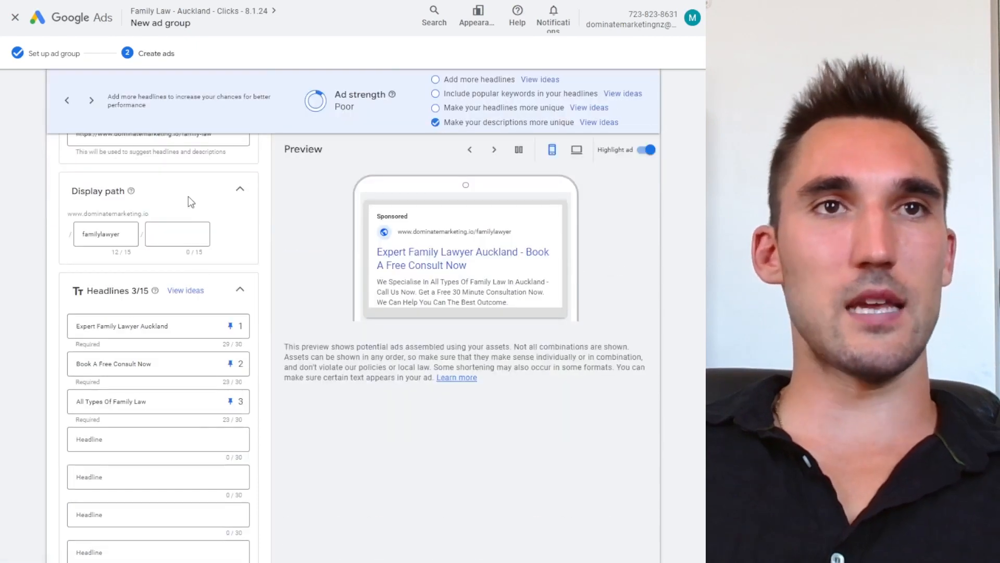
scroll(172, 250, down, 8)
scroll(156, 209, up, 8)
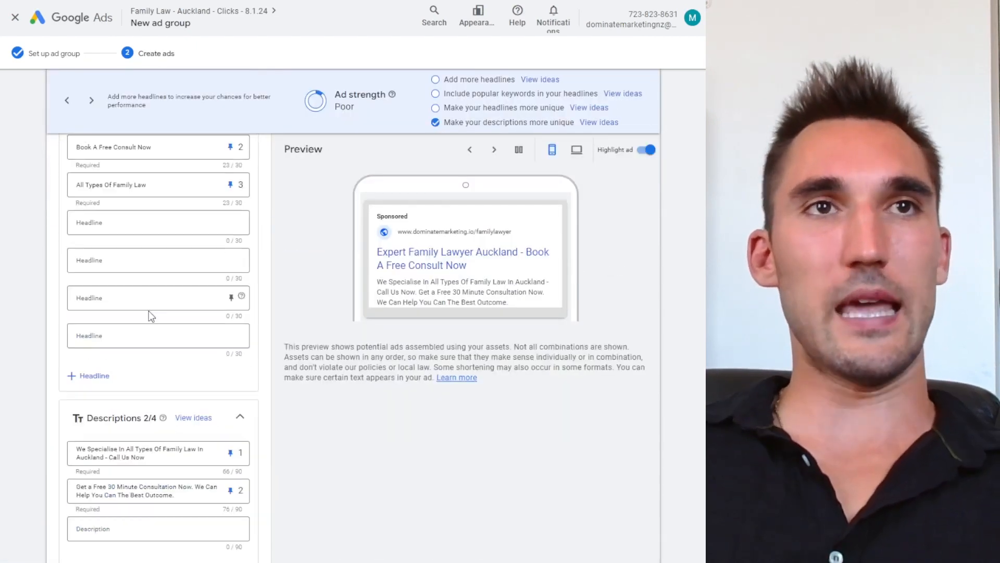
scroll(141, 259, down, 10)
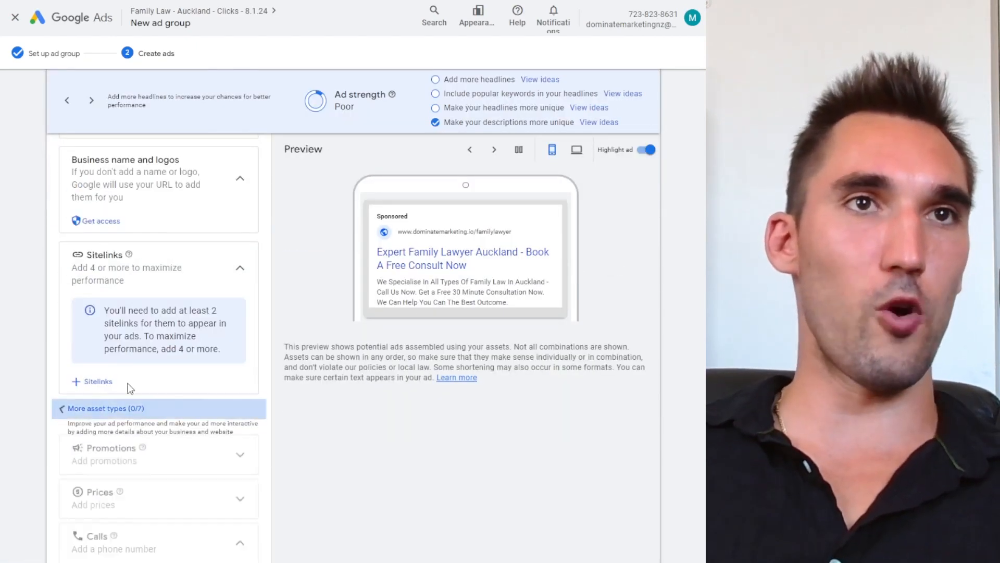
click(107, 407)
scroll(162, 293, down, 5)
scroll(163, 293, down, 3)
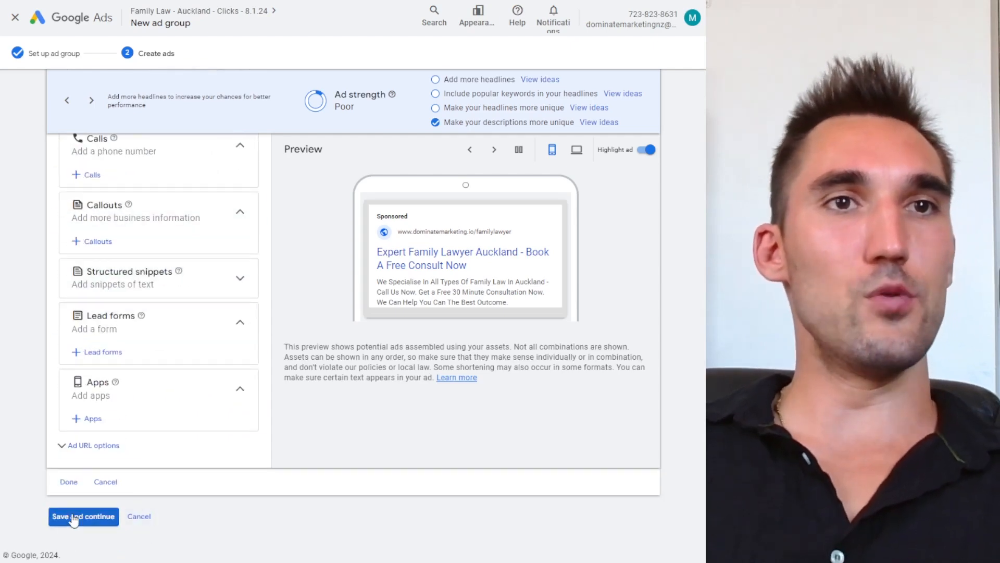
click(138, 517)
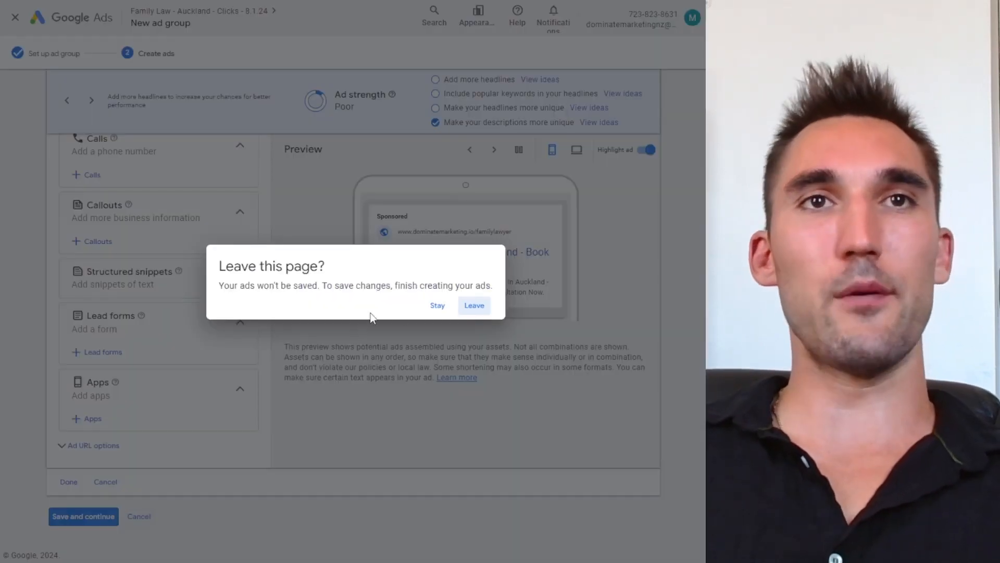
click(465, 311)
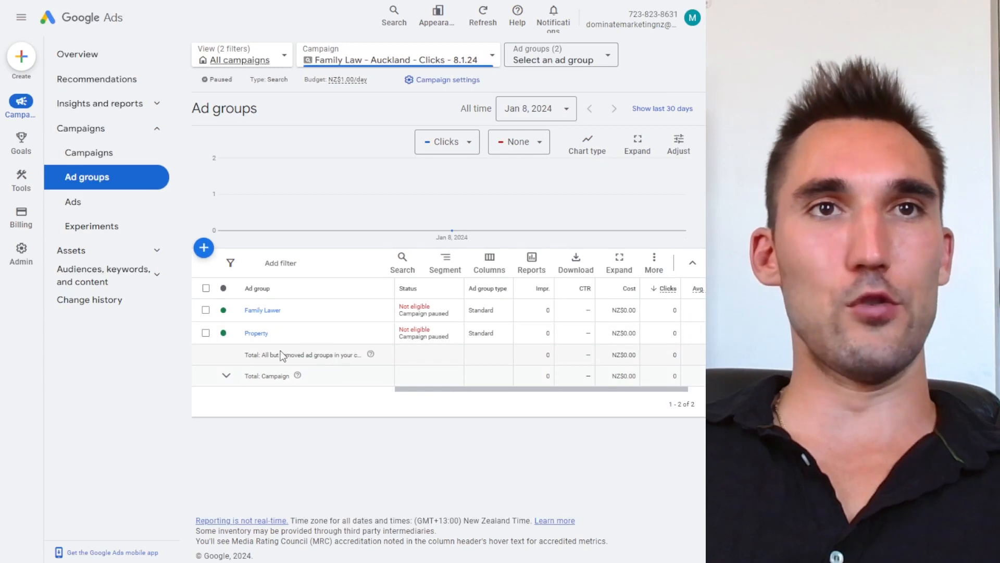
Step: Open the Family Lawer ad group to view its search keywords, and switch to its ads
click(258, 311)
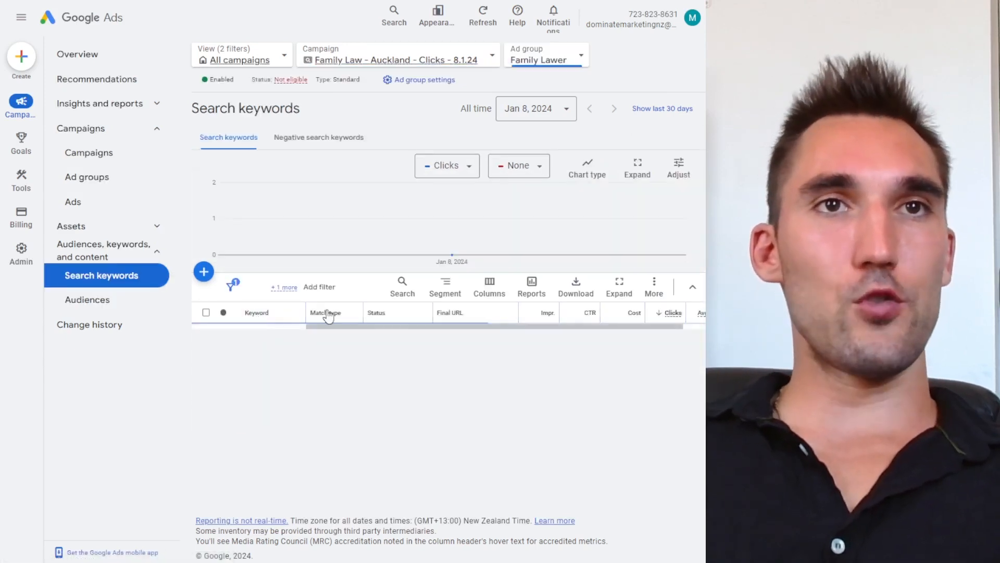
click(86, 203)
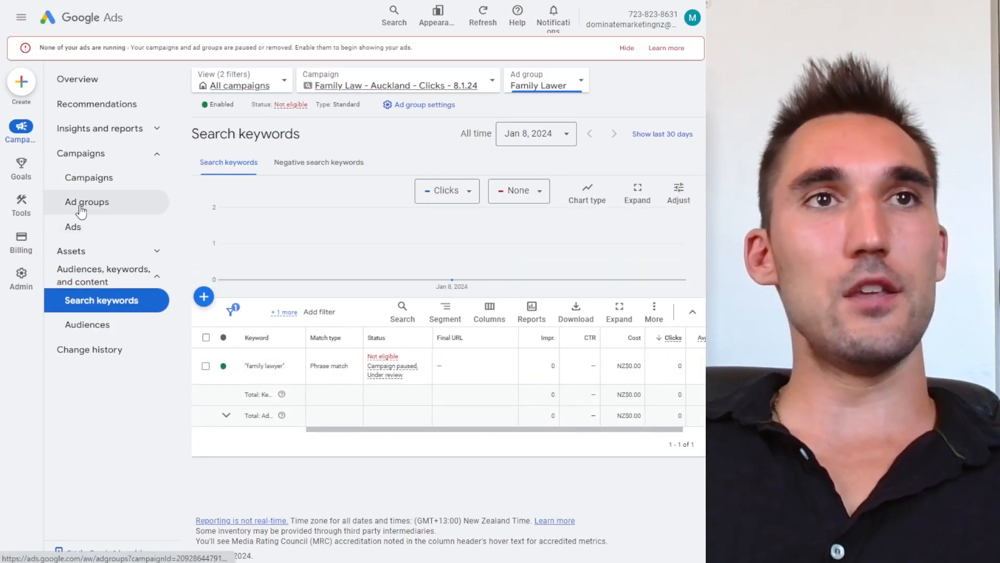
click(88, 227)
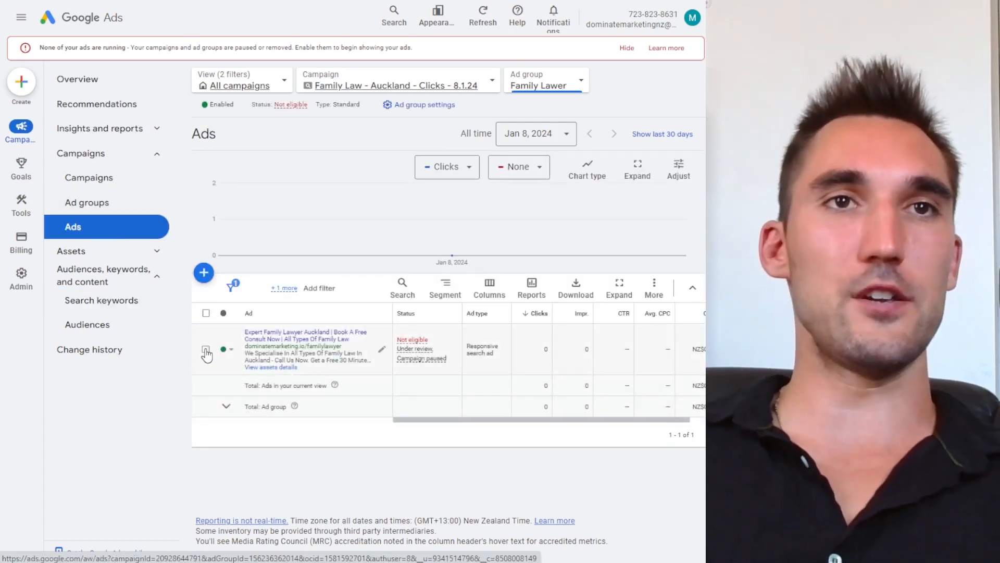
Step: Copy the existing responsive search ad and paste it into the Family Lawer ad group, allowing a duplicate to be created
click(206, 350)
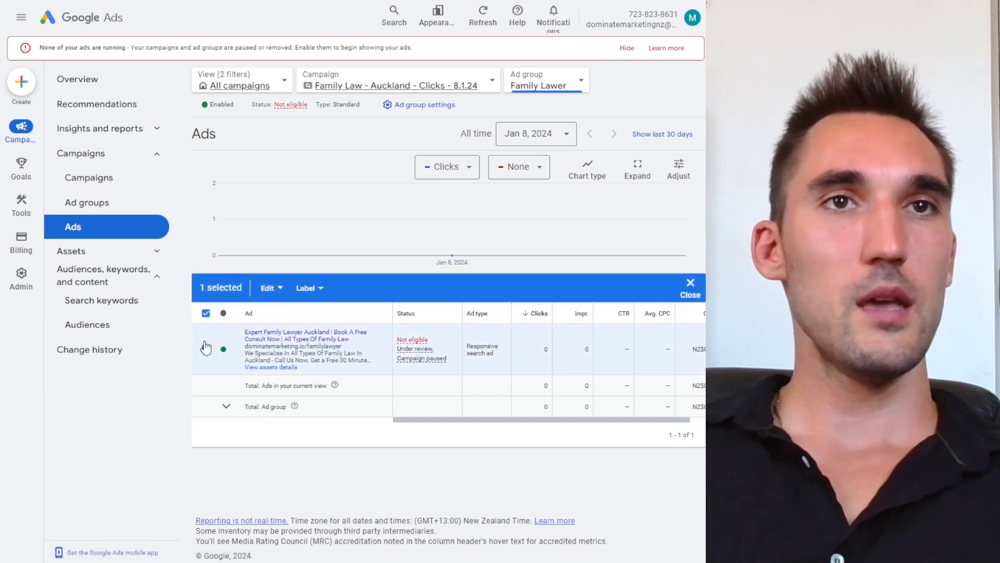
click(275, 290)
click(206, 157)
click(273, 291)
click(175, 202)
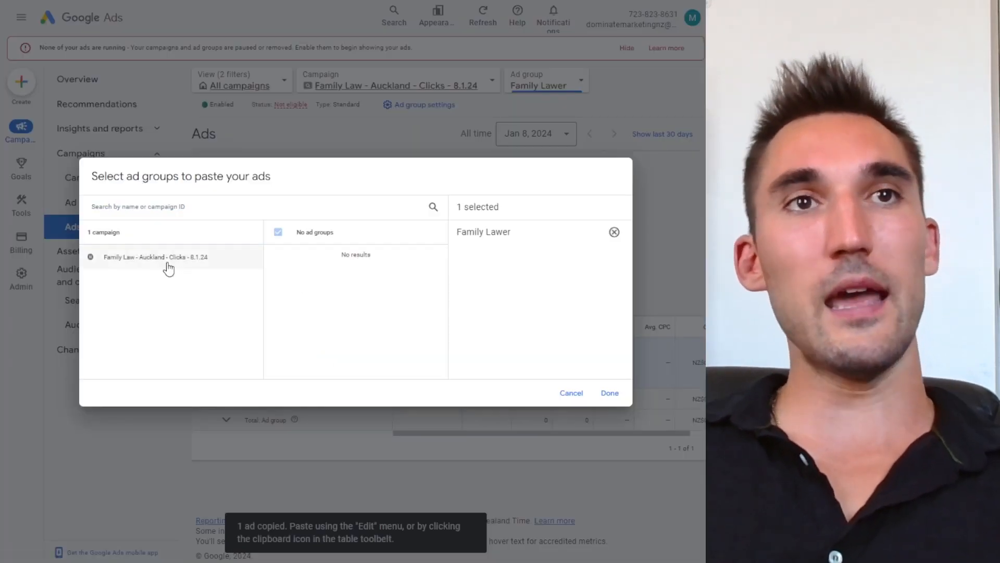
click(230, 259)
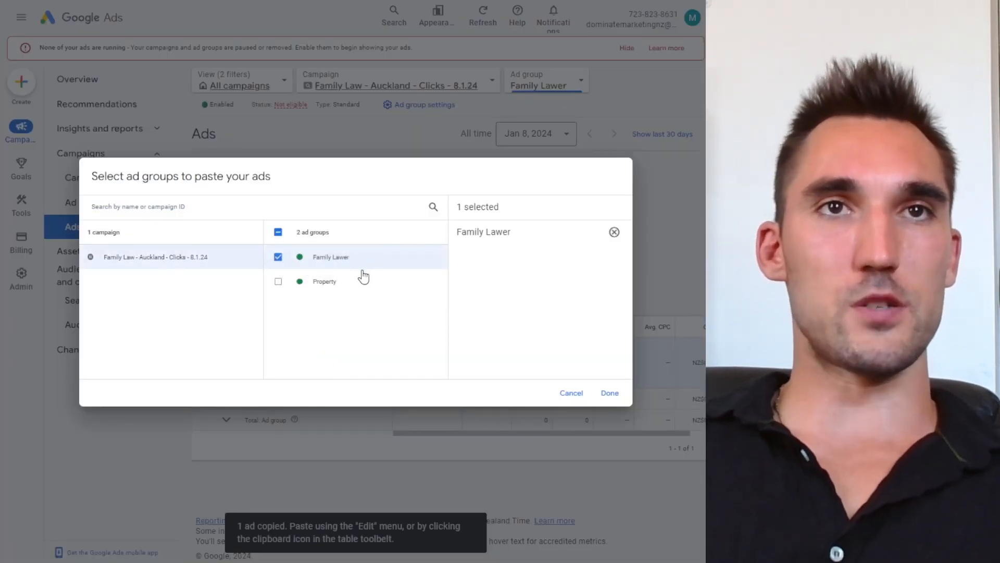
click(610, 394)
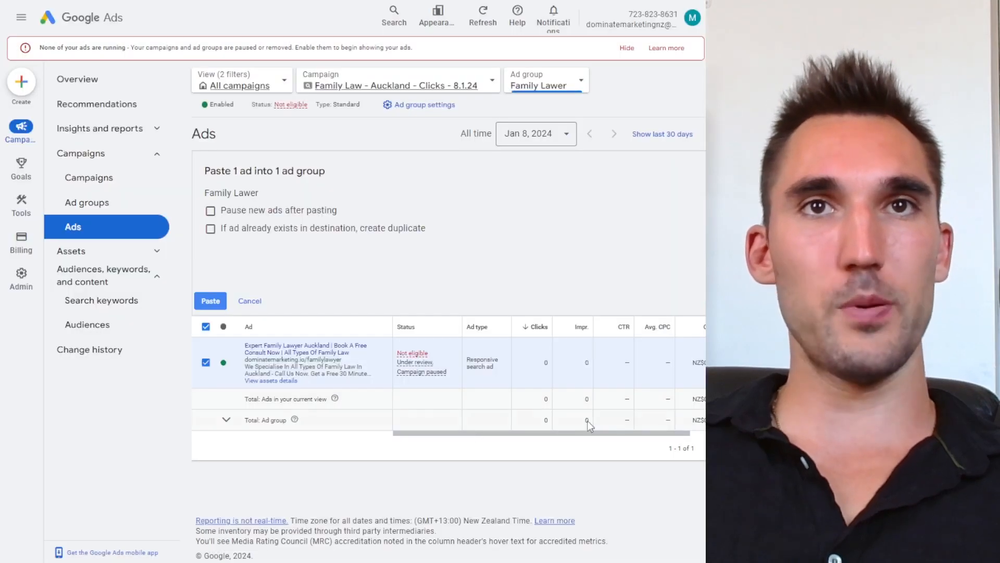
click(242, 233)
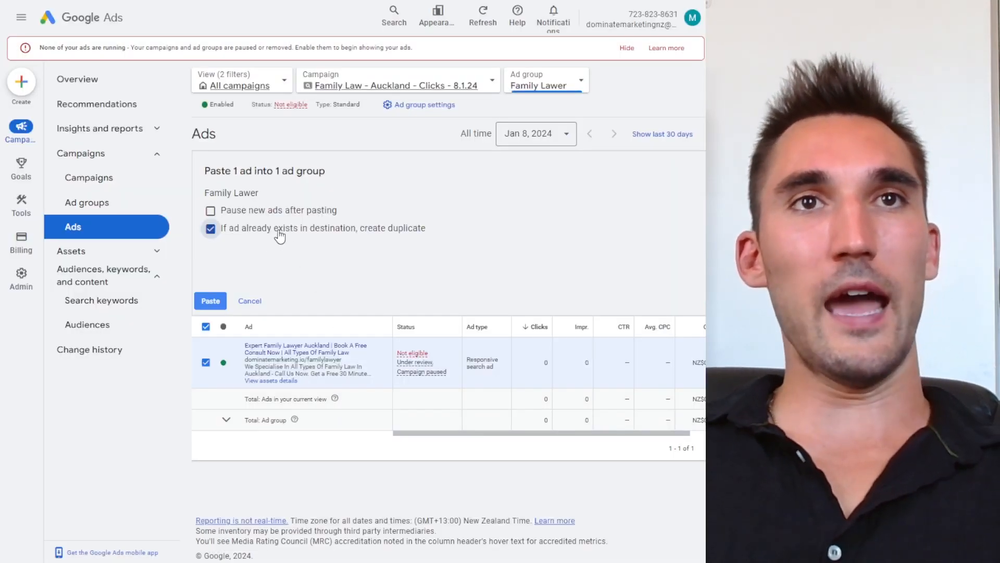
click(211, 301)
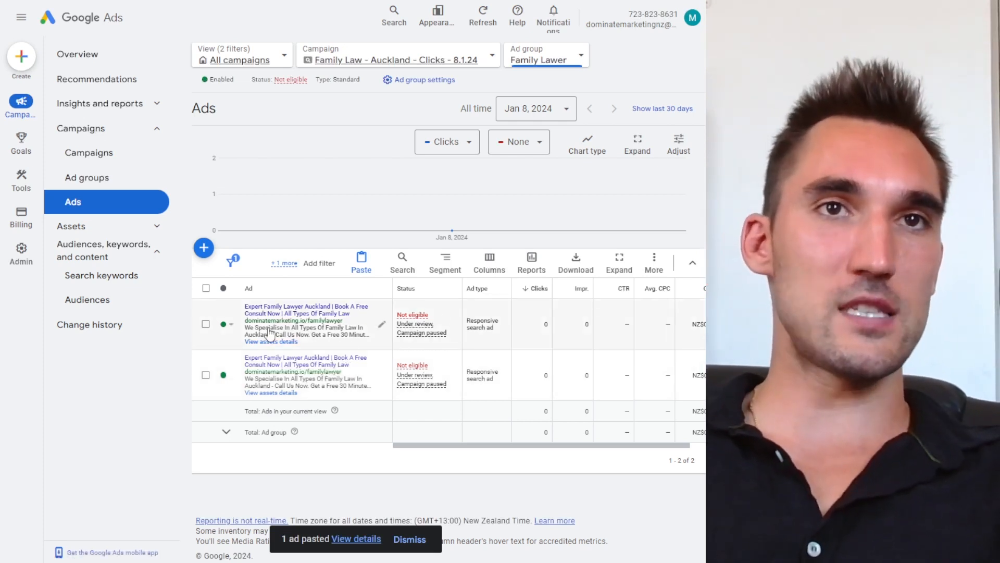
Step: Replace the second headline of one of the two identical ads with "Free 30 Minute Consultation" and save the ad
click(383, 326)
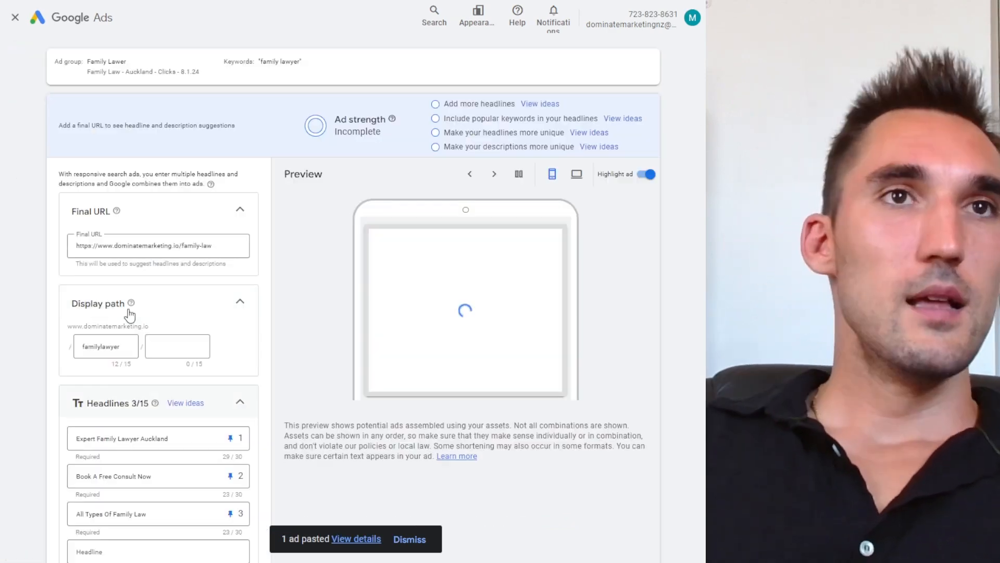
scroll(136, 317, down, 4)
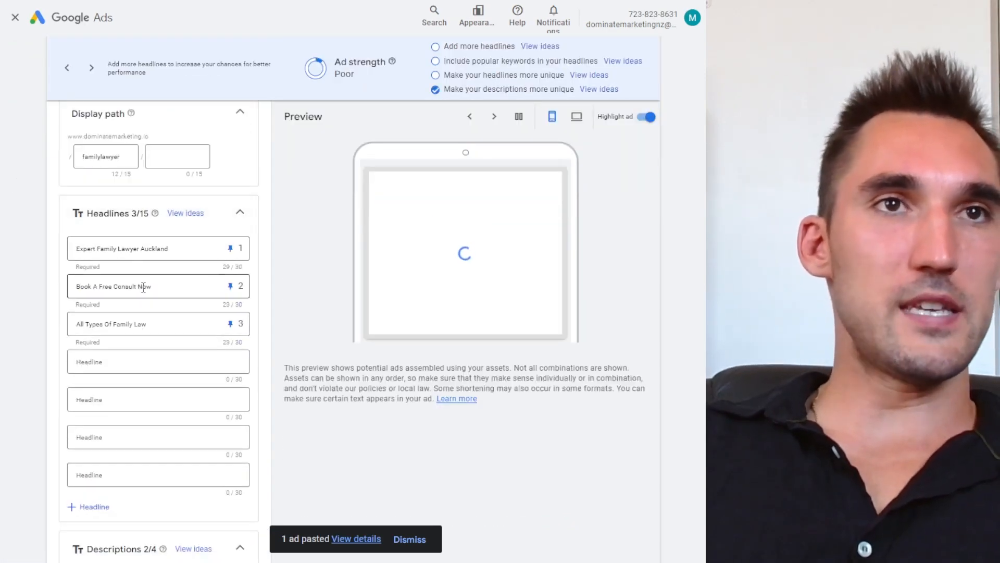
click(147, 288)
drag(146, 293, 70, 296)
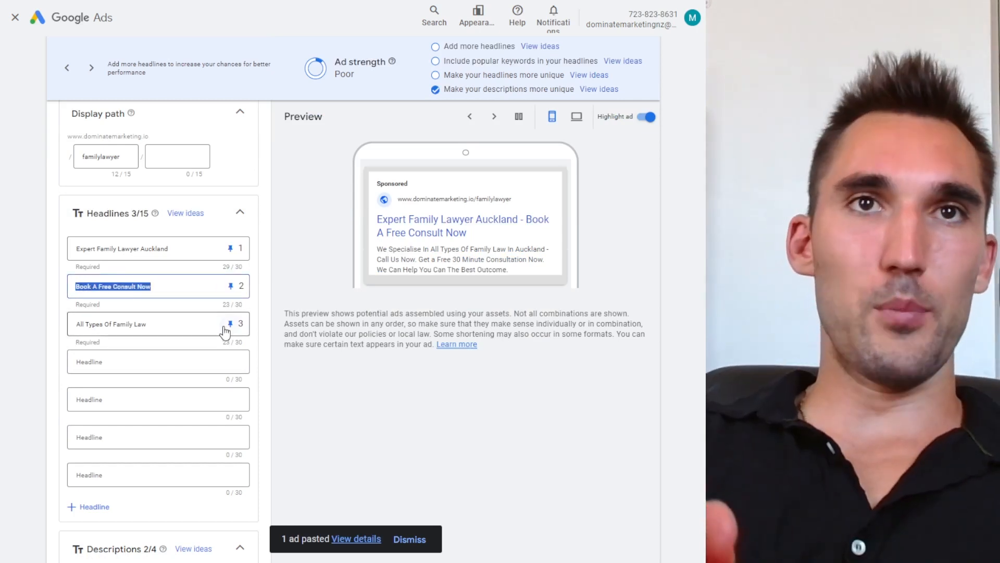
text(Free 3)
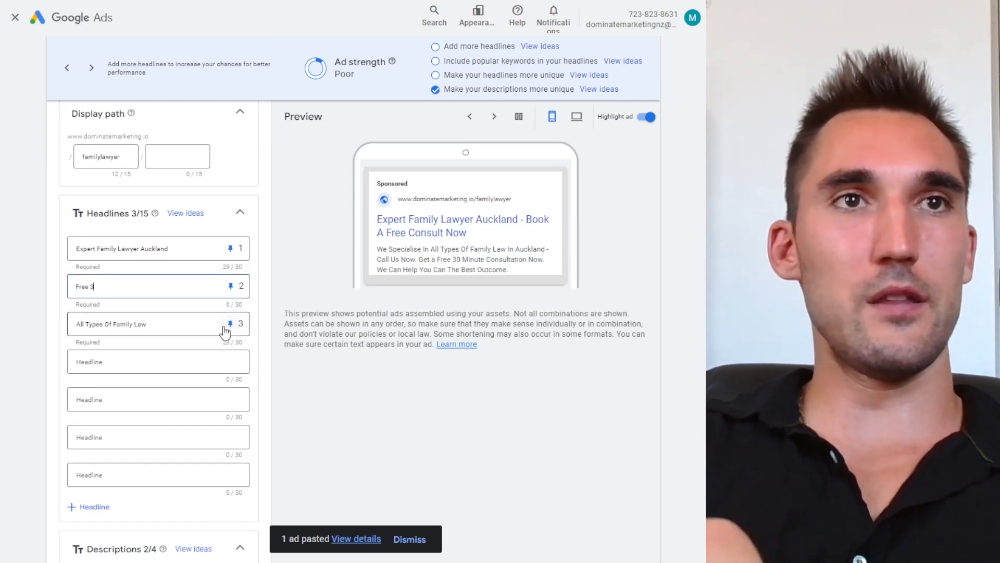
text(0 Minute Consultation)
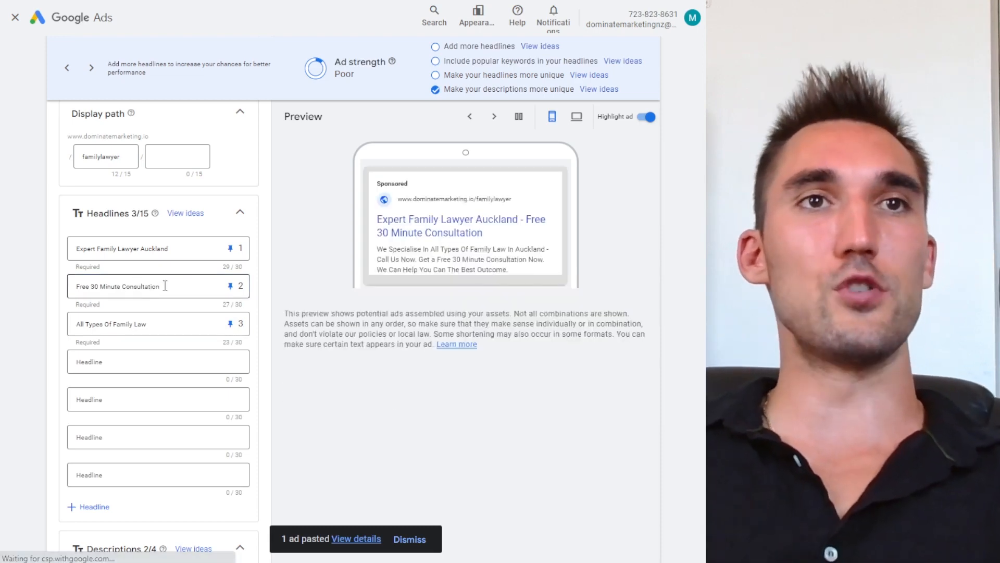
drag(166, 286, 33, 310)
click(160, 332)
scroll(224, 381, down, 10)
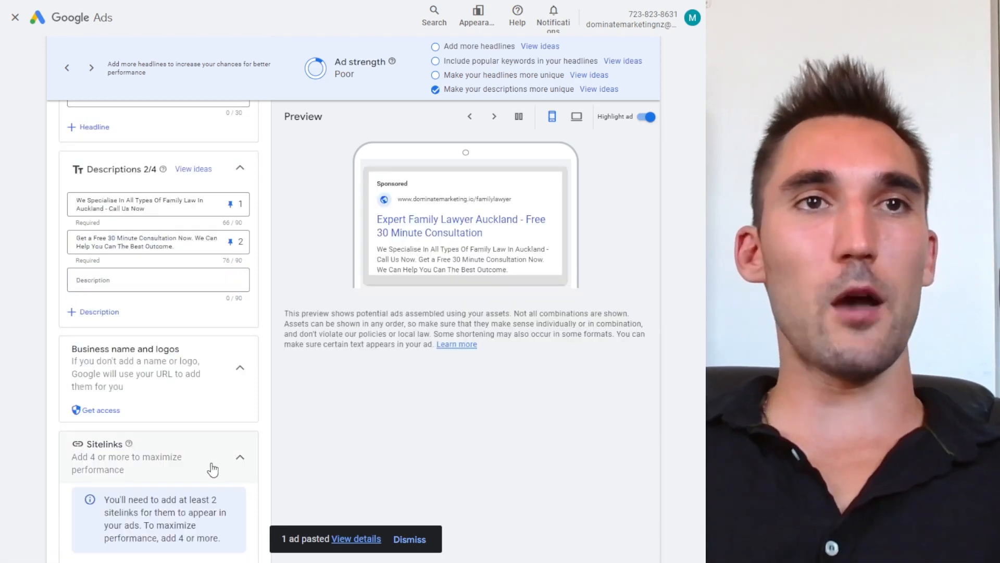
click(65, 516)
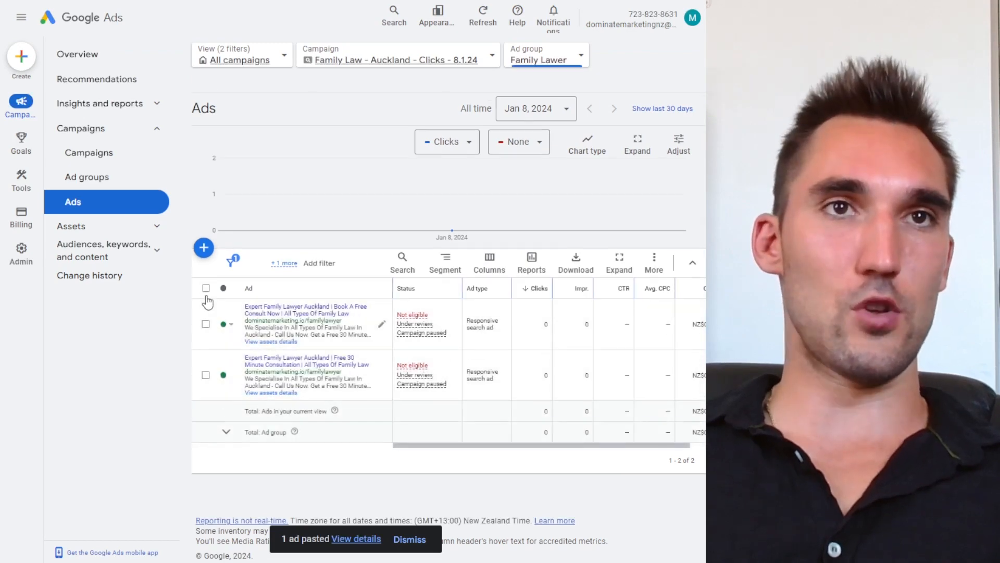
Step: Copy both ads and paste them into the Family Lawer ad group with duplicate creation enabled
click(206, 288)
key(ctrl+c)
key(ctrl+v)
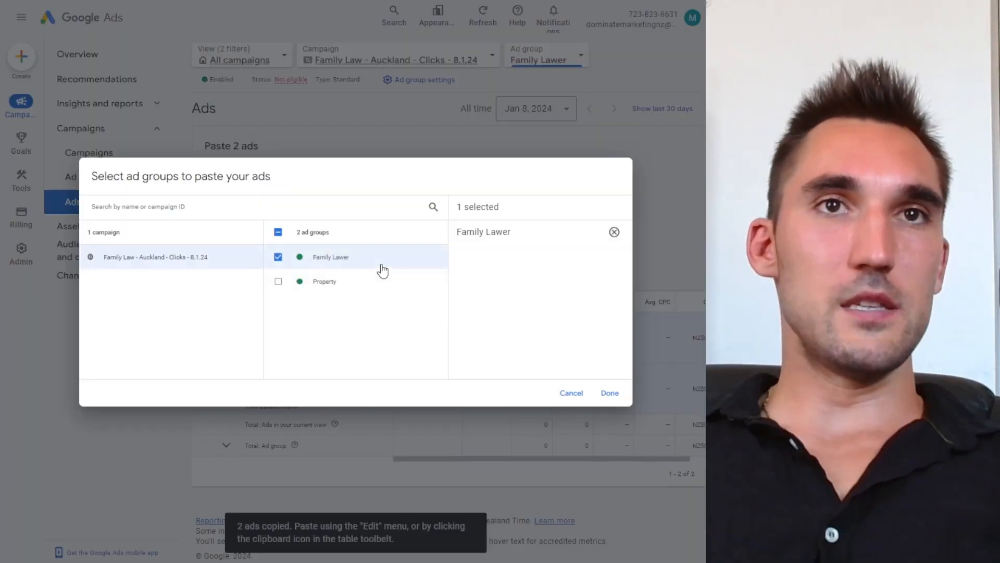
click(366, 255)
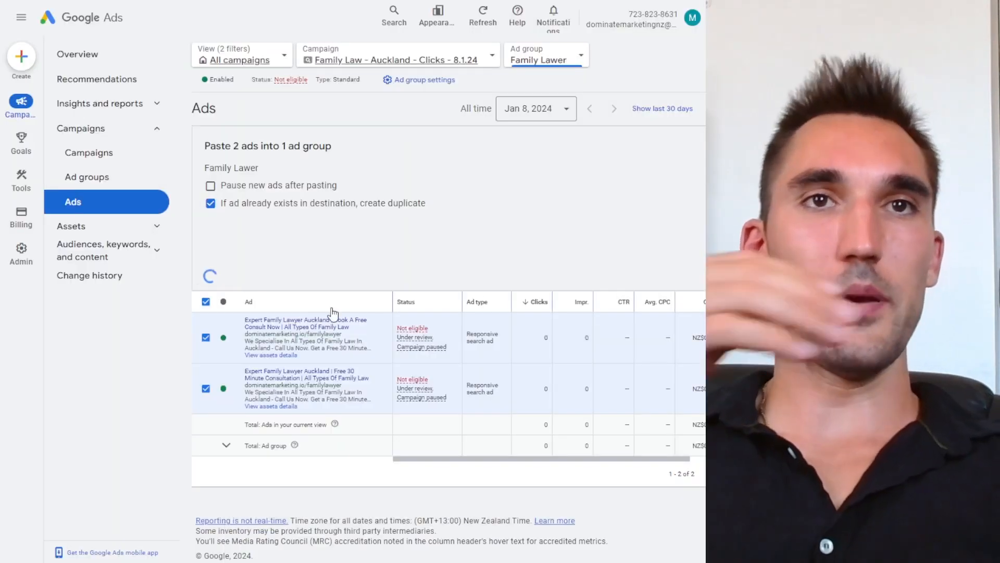